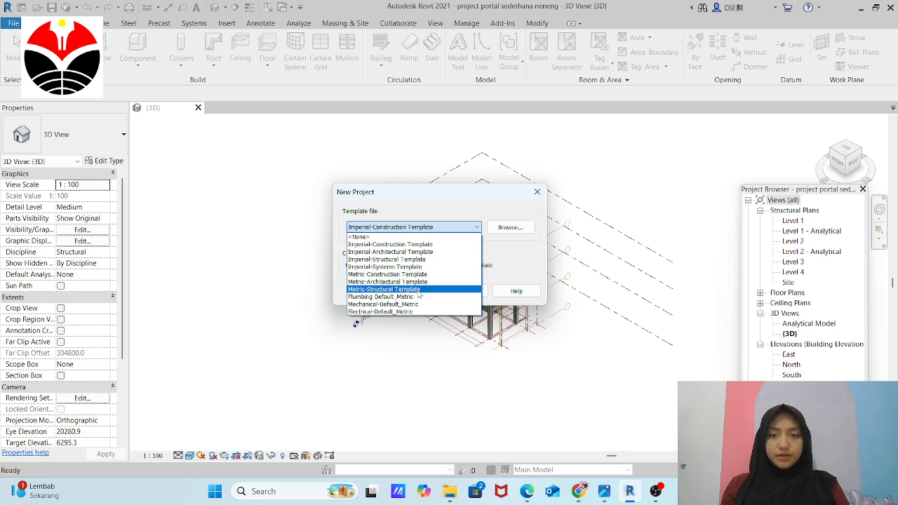
Create a new project from the Metric-Structural Template.
left_click(417, 293)
left_click(411, 292)
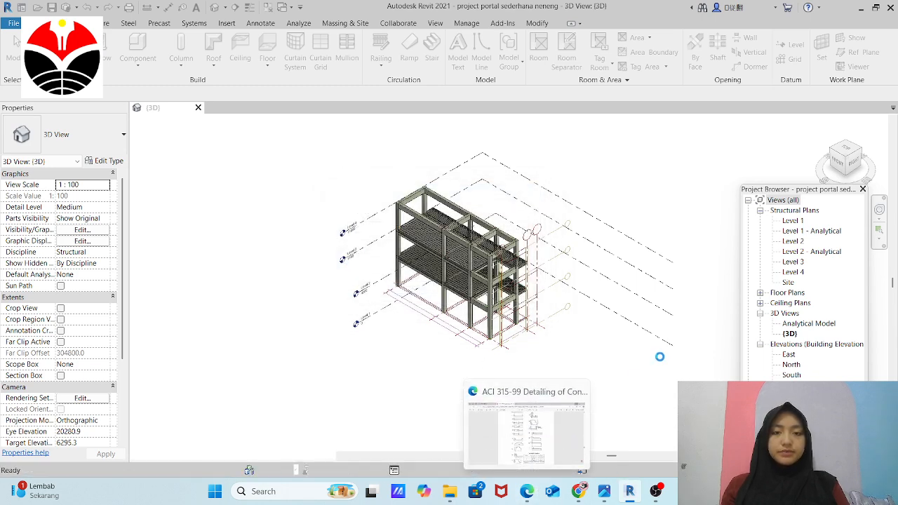
Switch to the Photos image Bengkokan Tulangan Revit.jpg and examine the rebar bend diameter and hook length settings.
mouse_move(639, 493)
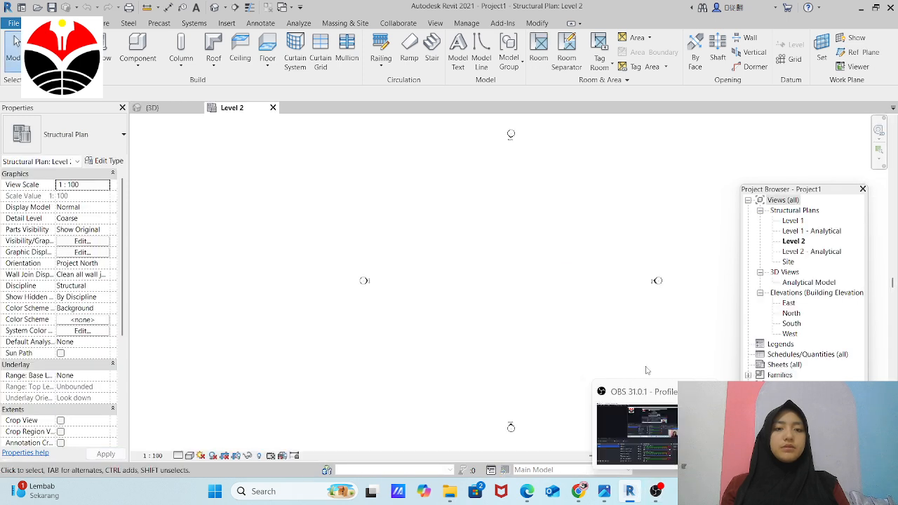
left_click(604, 493)
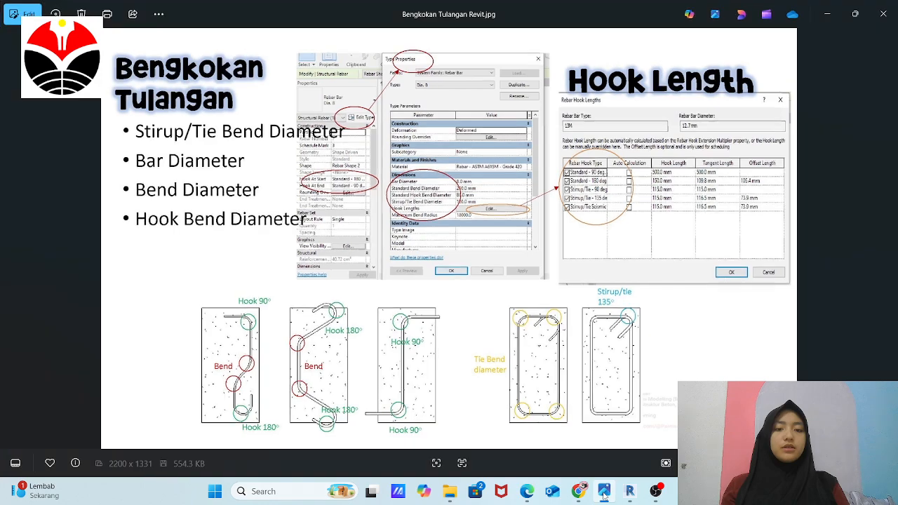
scroll(720, 207, "up", 3)
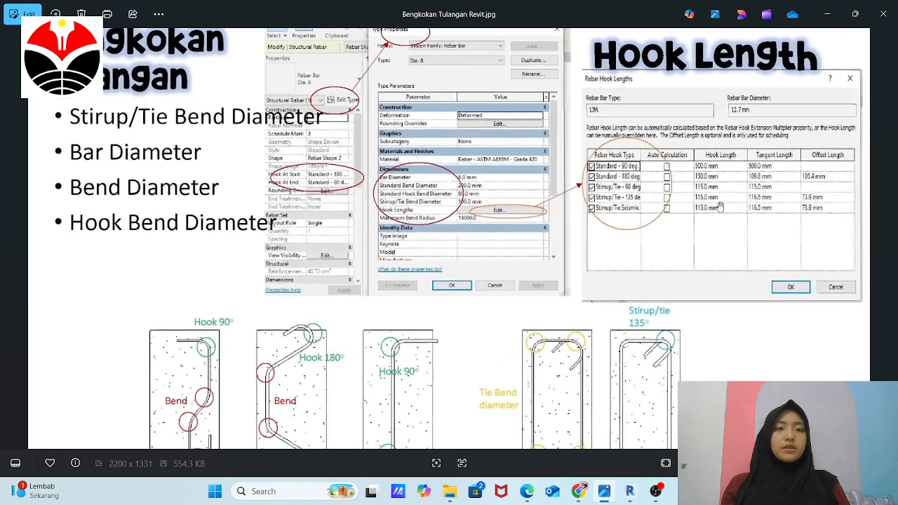
scroll(734, 328, "down", 2)
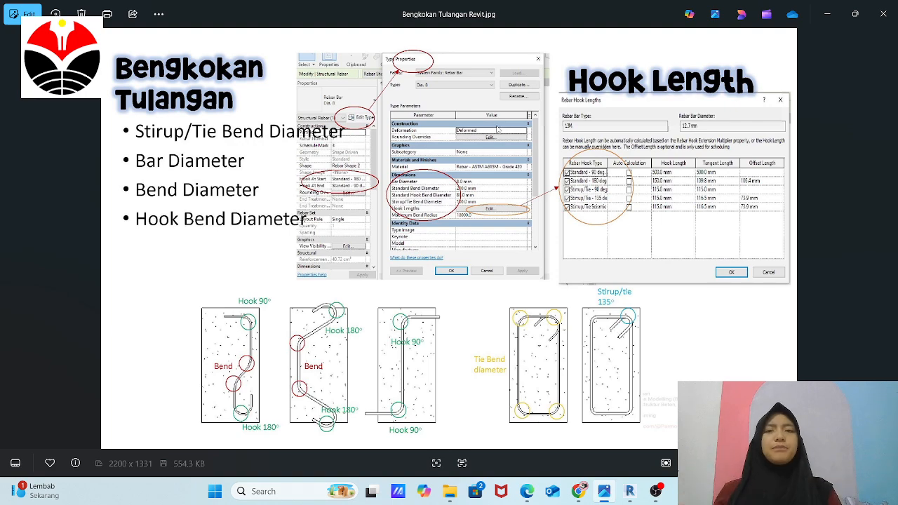
scroll(177, 165, "up", 2)
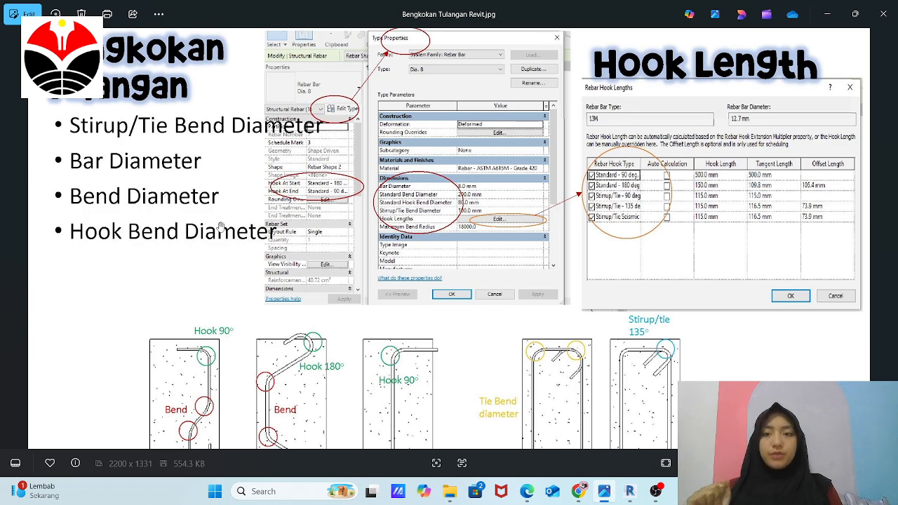
scroll(287, 137, "down", 2)
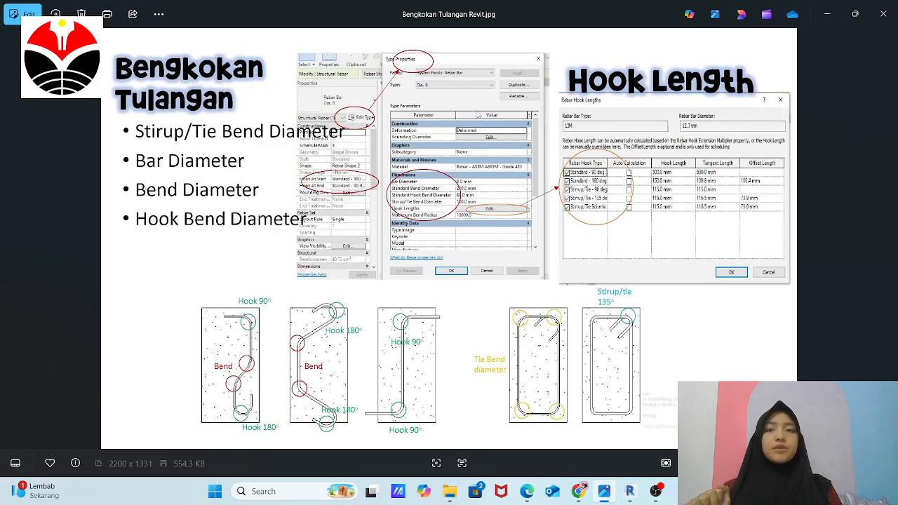
scroll(222, 415, "up", 2)
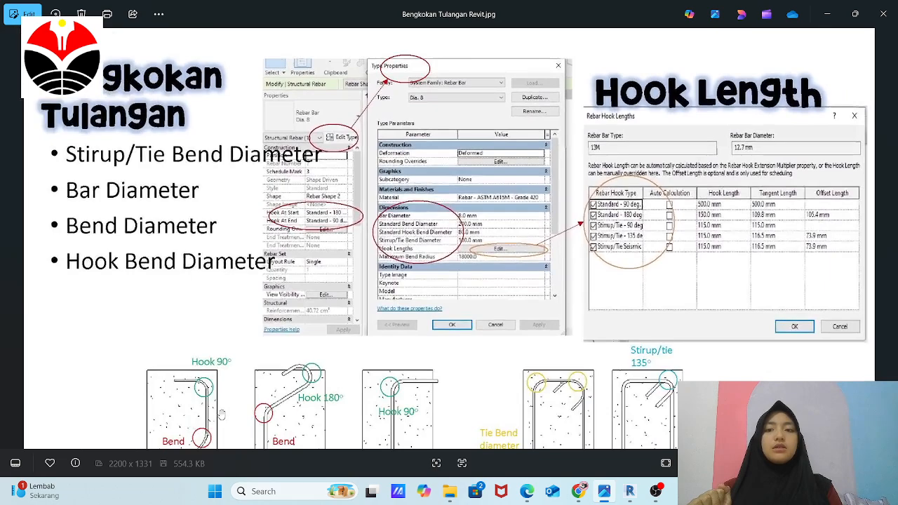
scroll(217, 409, "down", 1)
scroll(411, 143, "up", 2)
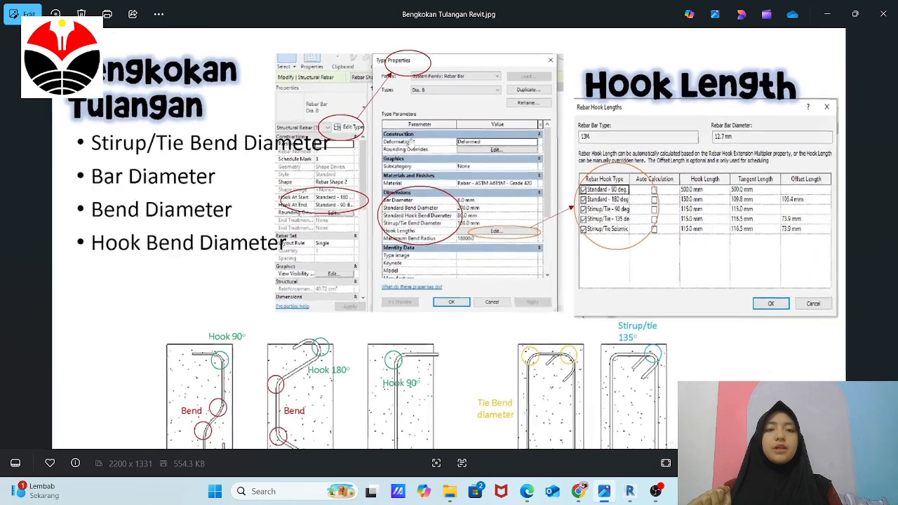
scroll(413, 143, "down", 1)
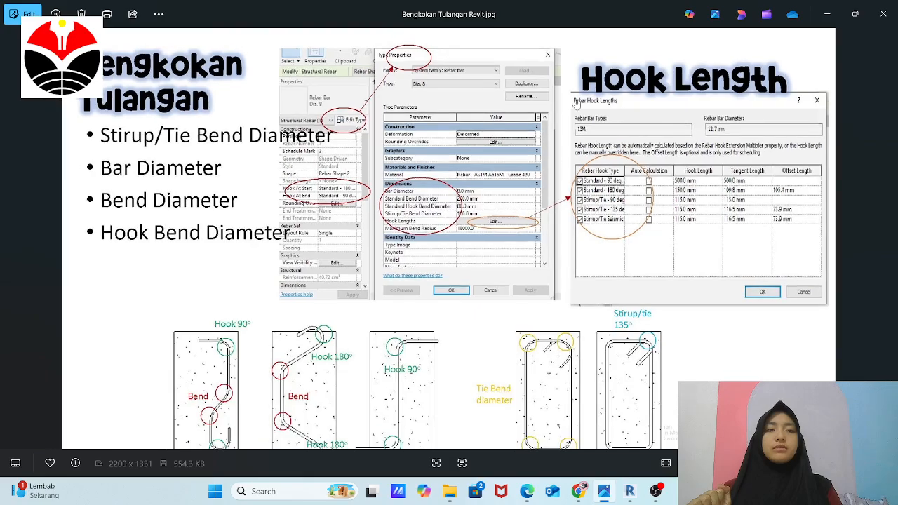
scroll(349, 204, "down", 2)
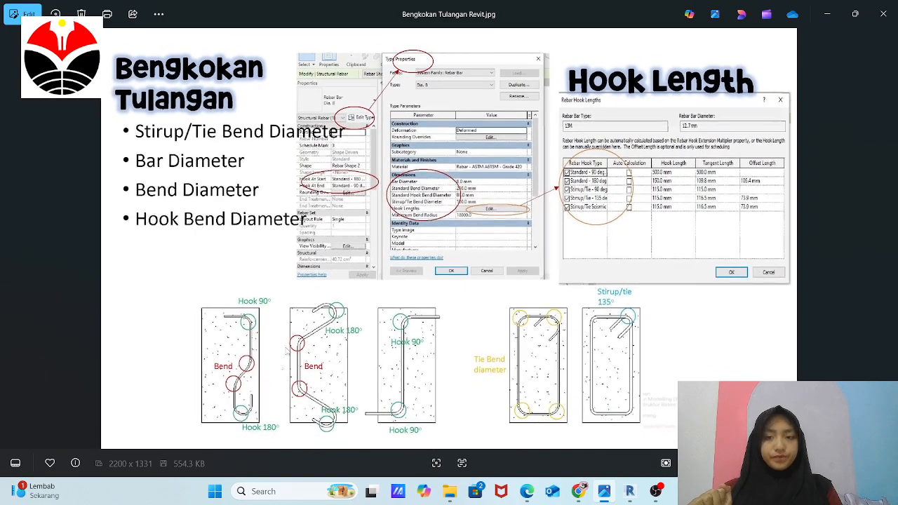
Examine the diagrams of hooks, bends, tie bends and the 135° stirrup, and return to the Revit project.
scroll(234, 435, "up", 2)
scroll(238, 393, "up", 3)
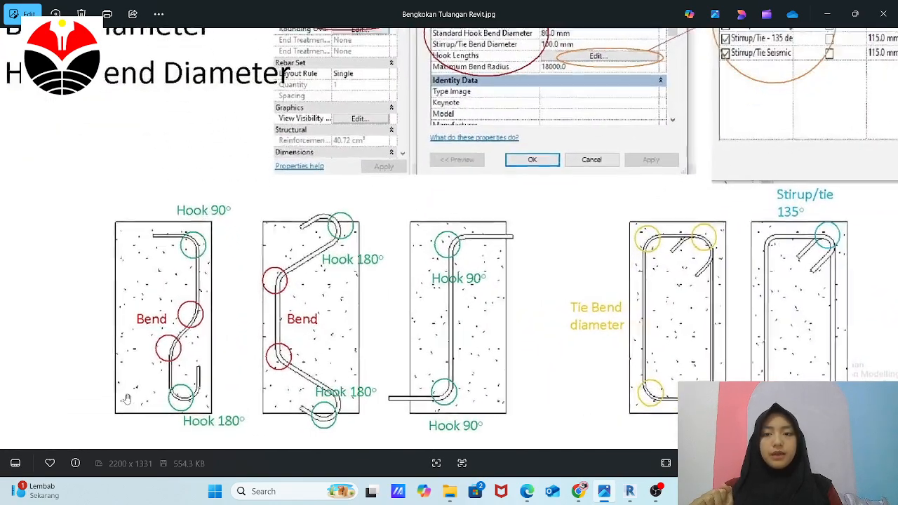
scroll(214, 267, "down", 1)
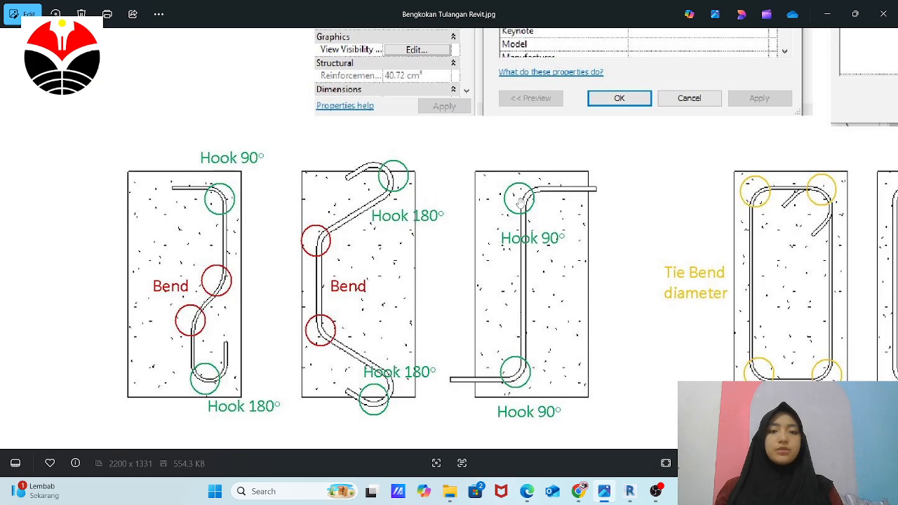
scroll(105, 277, "down", 5)
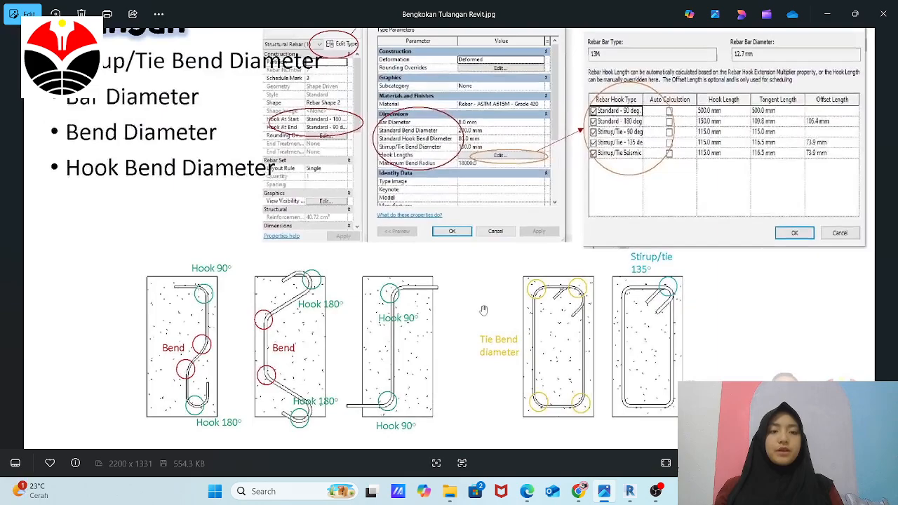
scroll(672, 379, "up", 3)
scroll(432, 288, "down", 2)
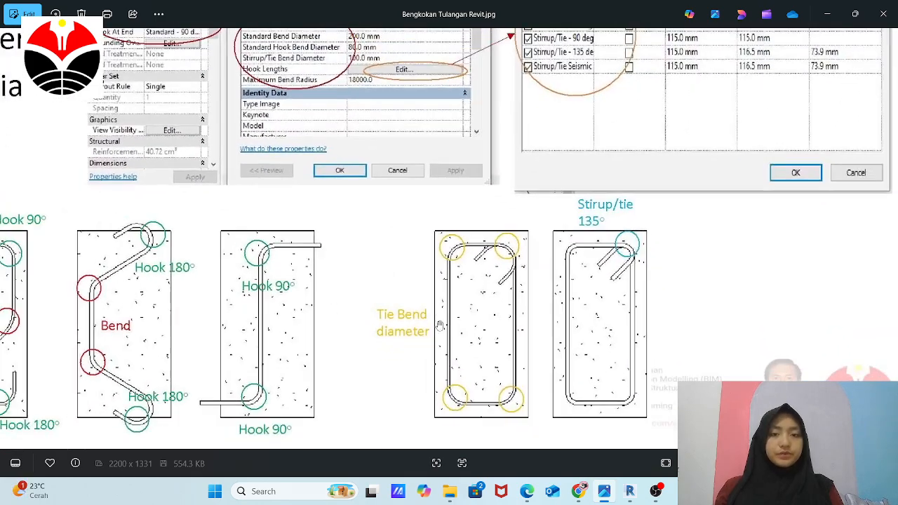
scroll(486, 403, "up", 1)
scroll(485, 402, "up", 2)
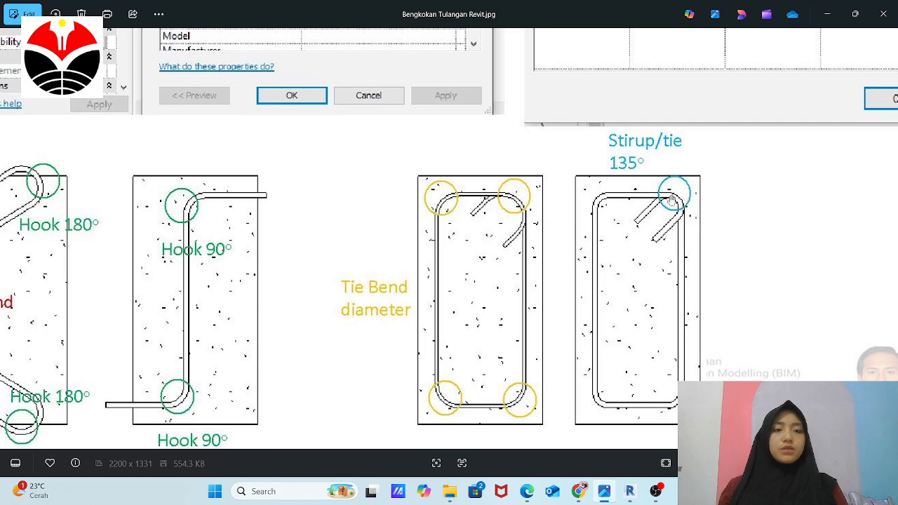
scroll(639, 265, "down", 5)
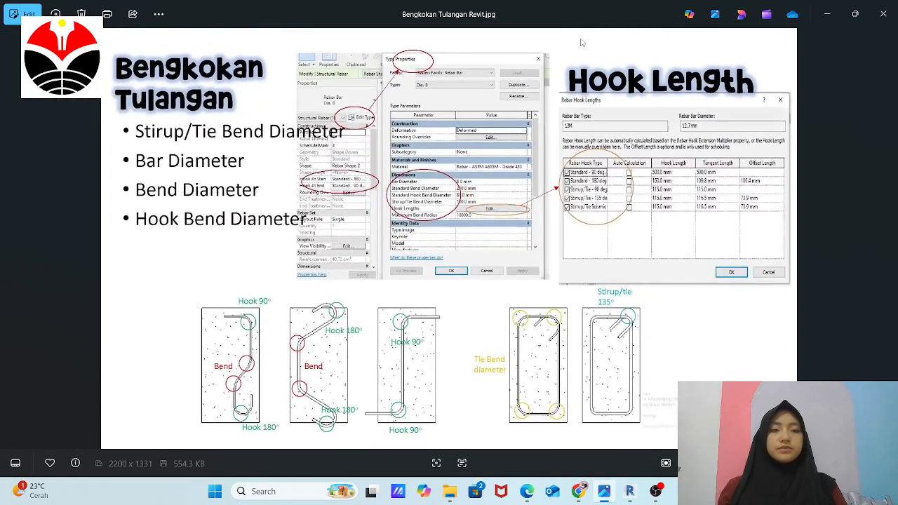
left_click(828, 14)
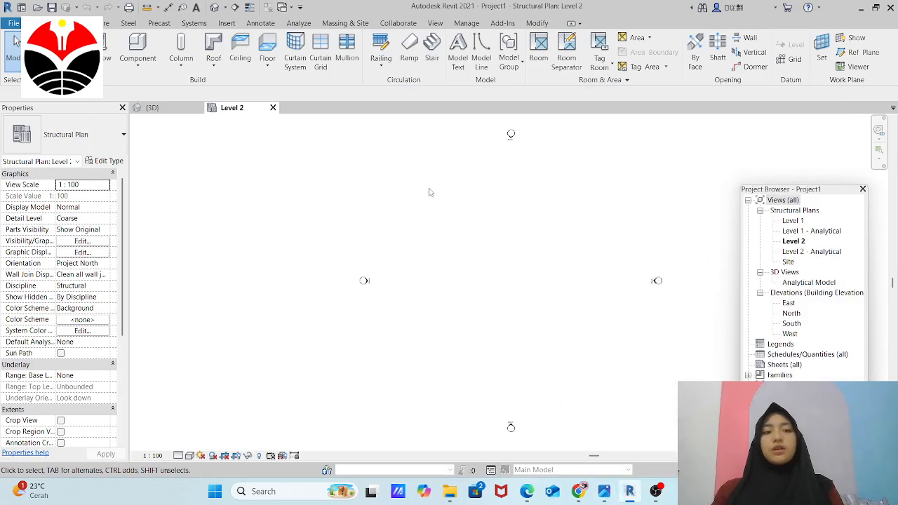
Place a horizontal M_Concrete-Rectangular Beam of type 300 x 600mm, 8000 mm long, in the Level 2 structural plan.
left_click_drag(794, 147, 794, 133)
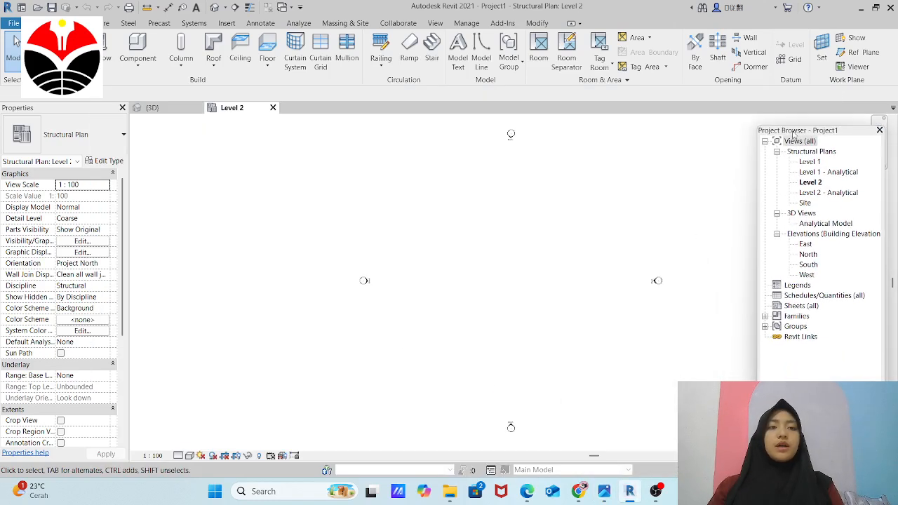
left_click(111, 24)
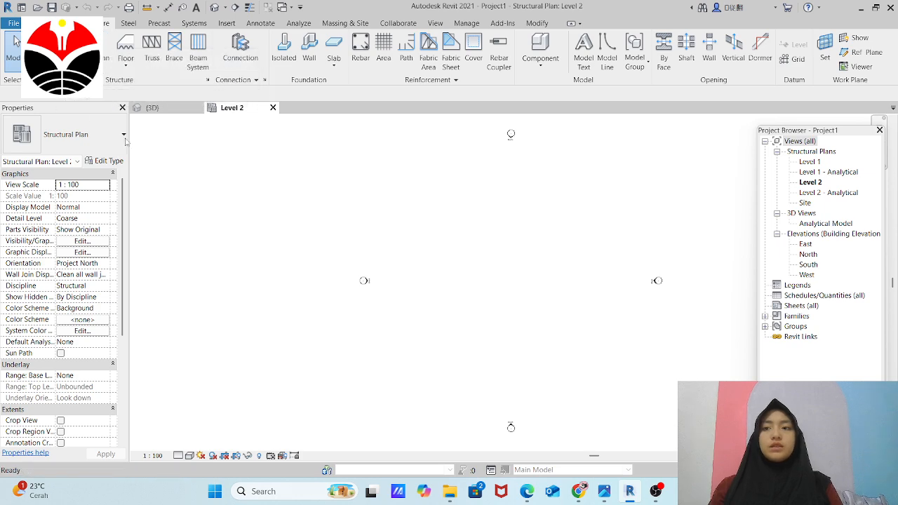
key("b")
key("m")
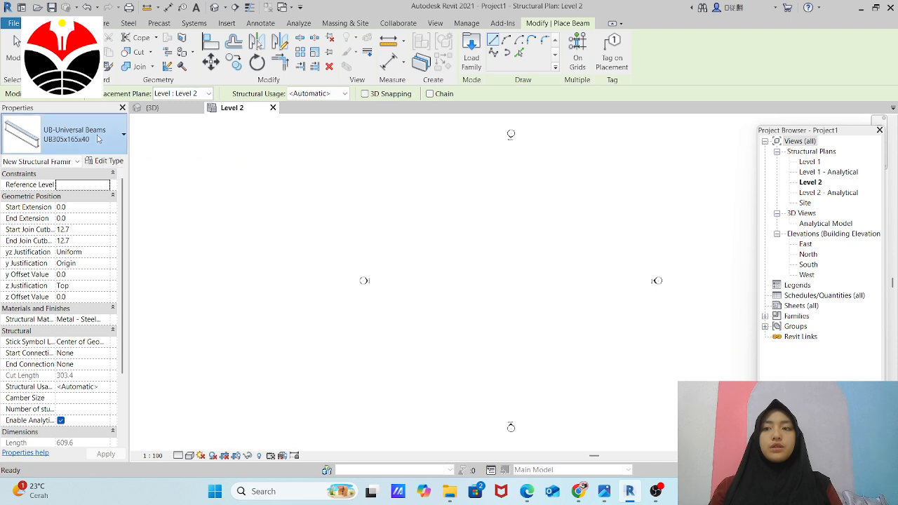
left_click(102, 143)
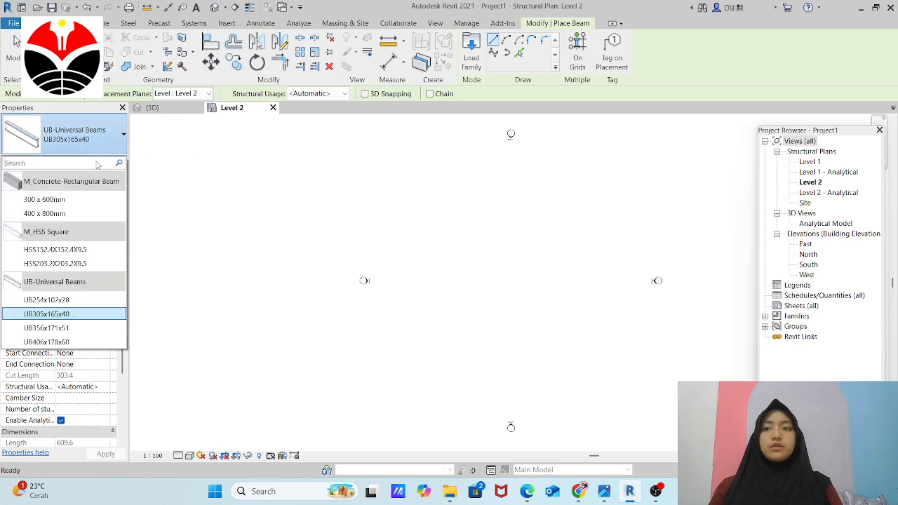
left_click(88, 200)
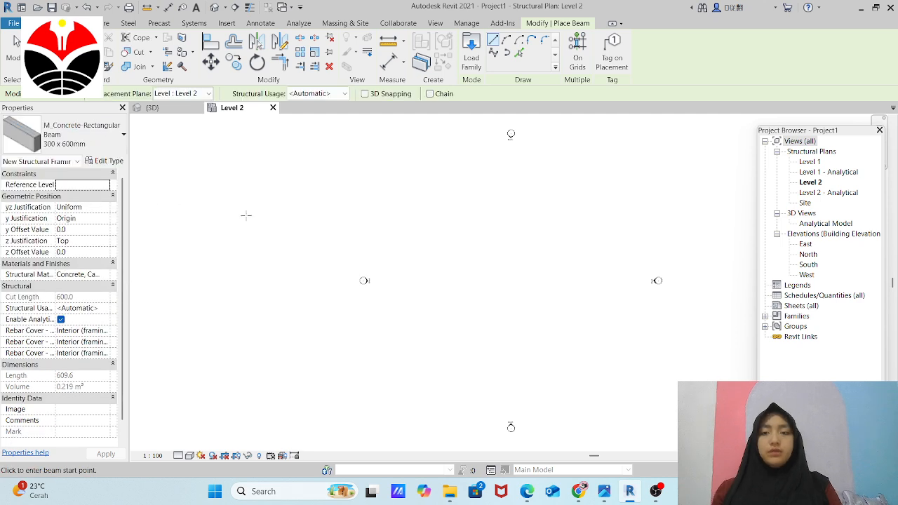
left_click(236, 209)
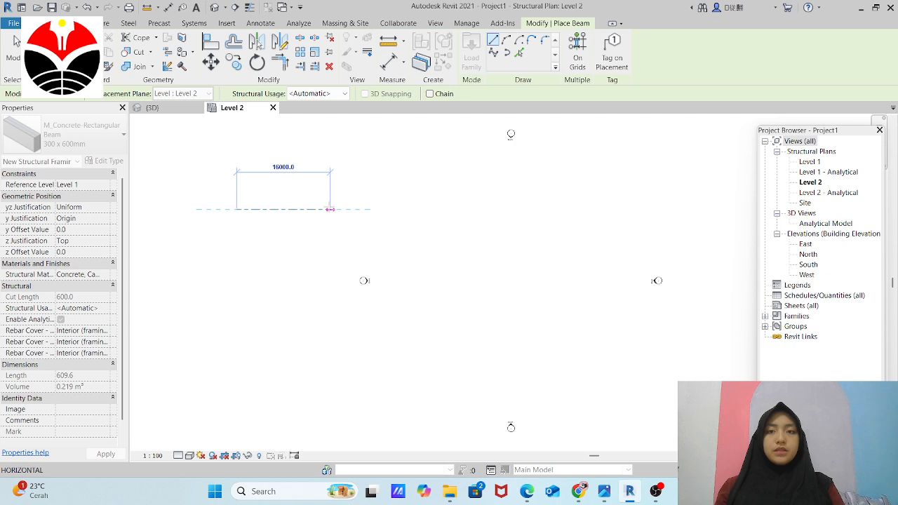
scroll(313, 209, "up", 8)
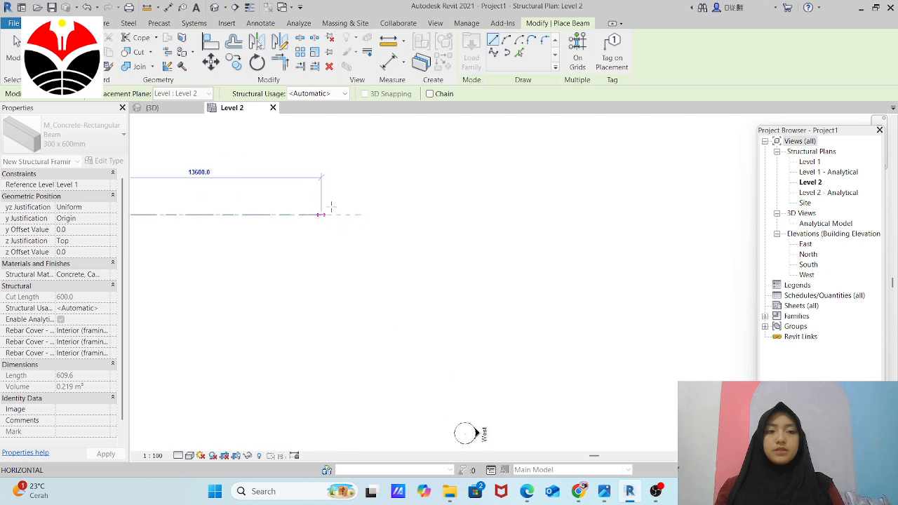
scroll(569, 178, "down", 5)
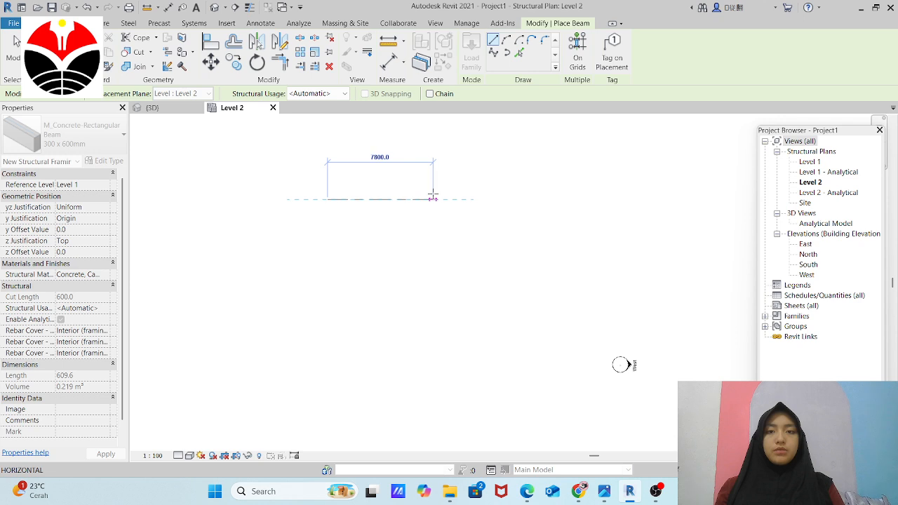
left_click(435, 198)
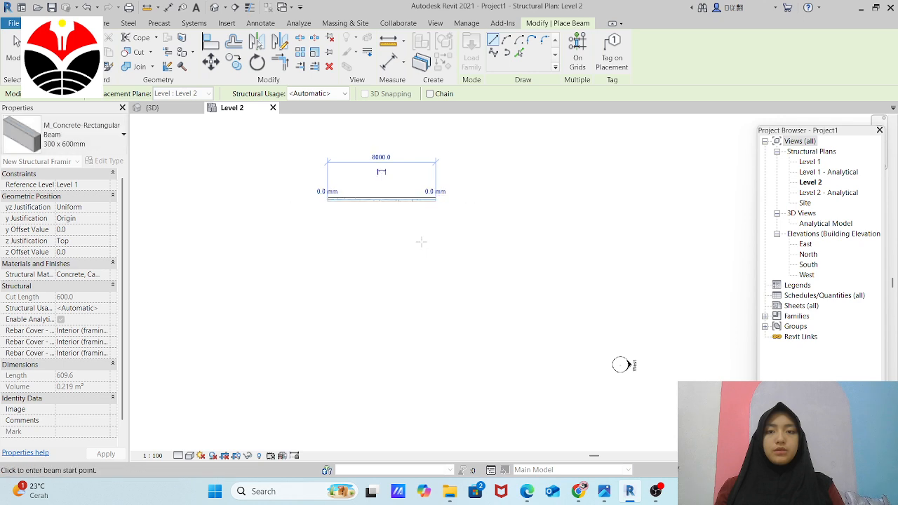
Place a vertical 300 x 600mm concrete beam, 6000 mm long, just below the right end of the horizontal beam.
left_click(439, 212)
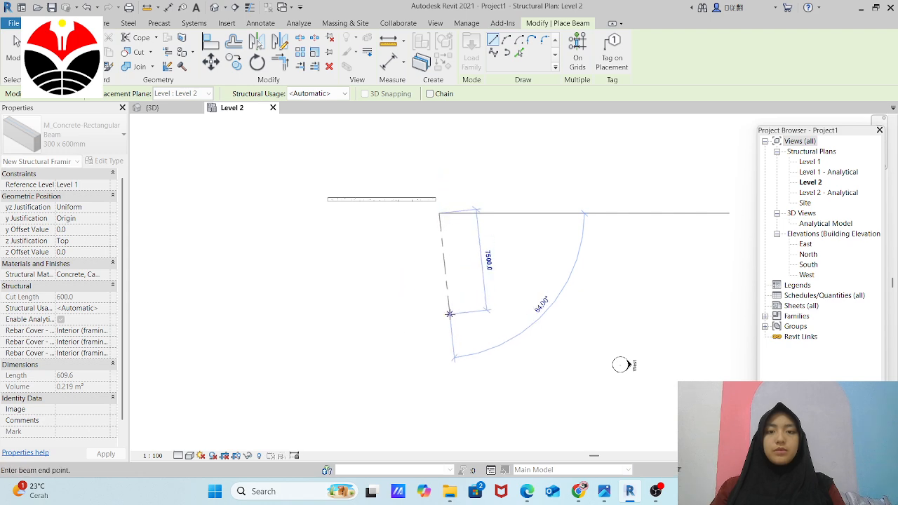
scroll(439, 288, "up", 3)
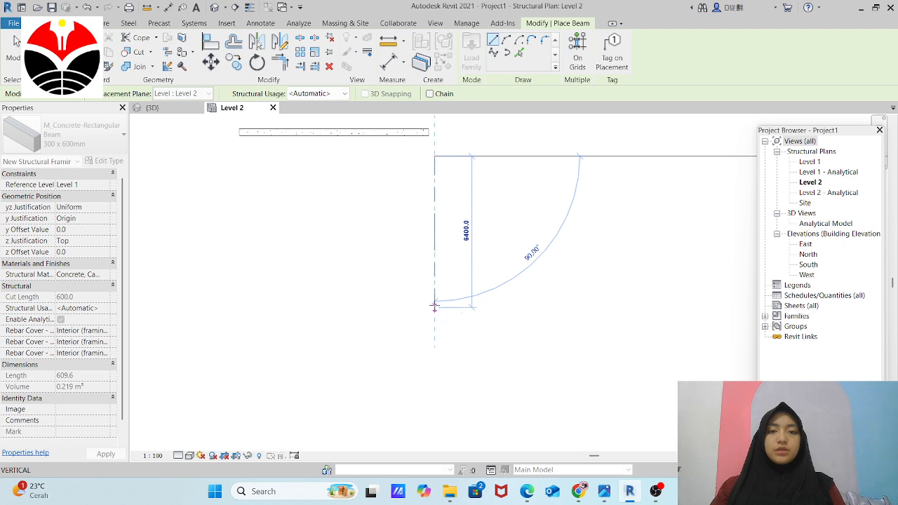
left_click(434, 298)
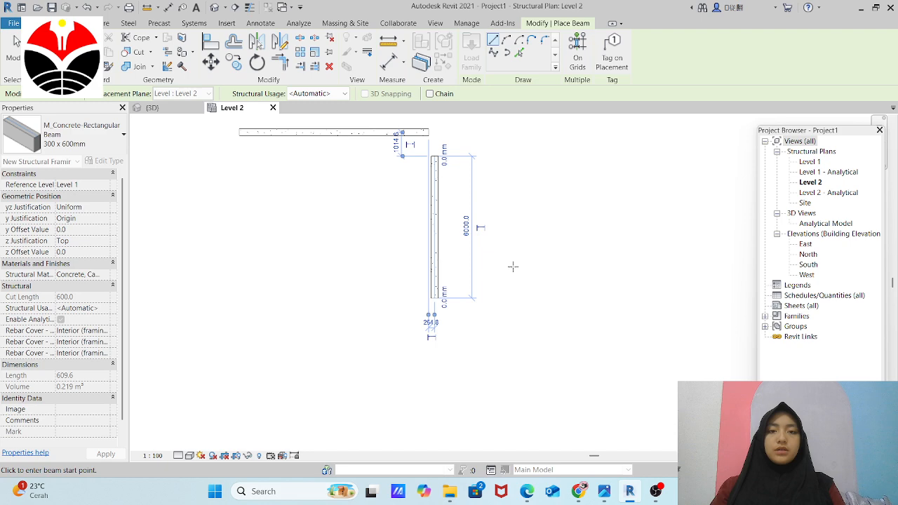
scroll(526, 256, "down", 1)
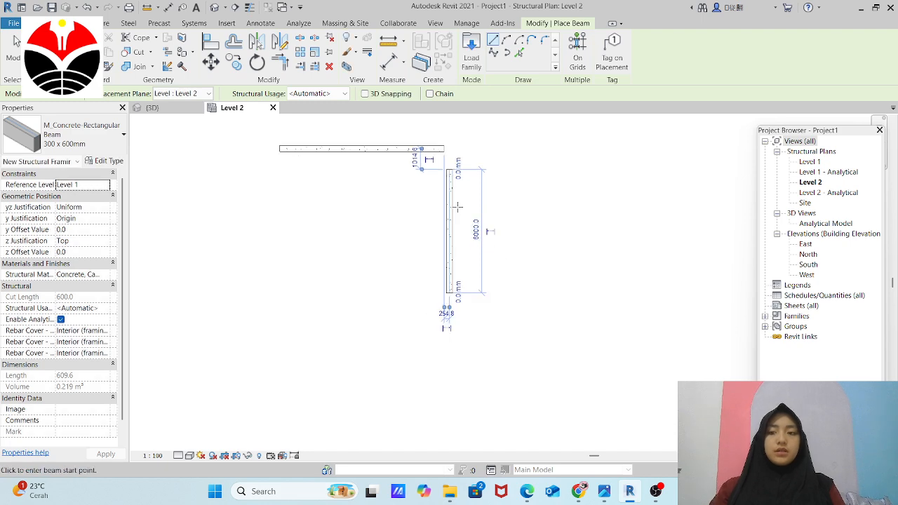
key("Escape")
key("Escape")
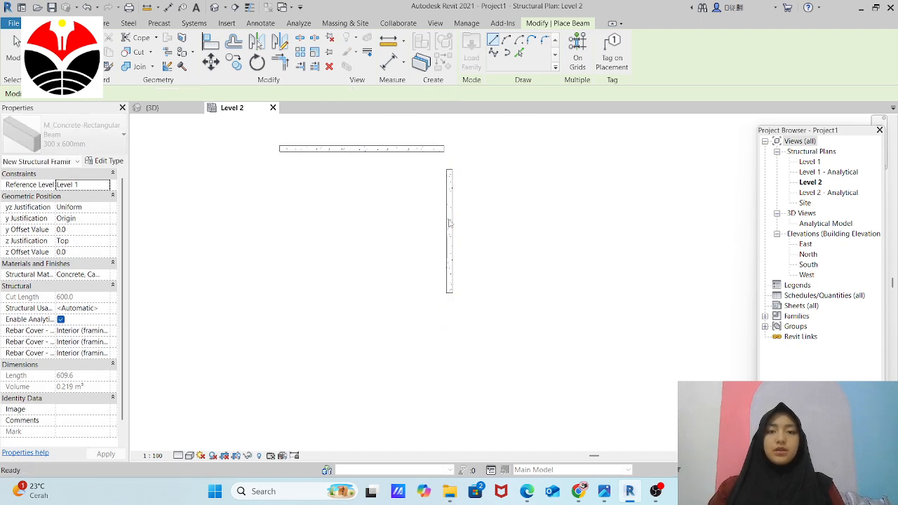
Move the vertical beam about 700 mm diagonally up and to the right, beyond the end of the horizontal beam.
left_click(450, 210)
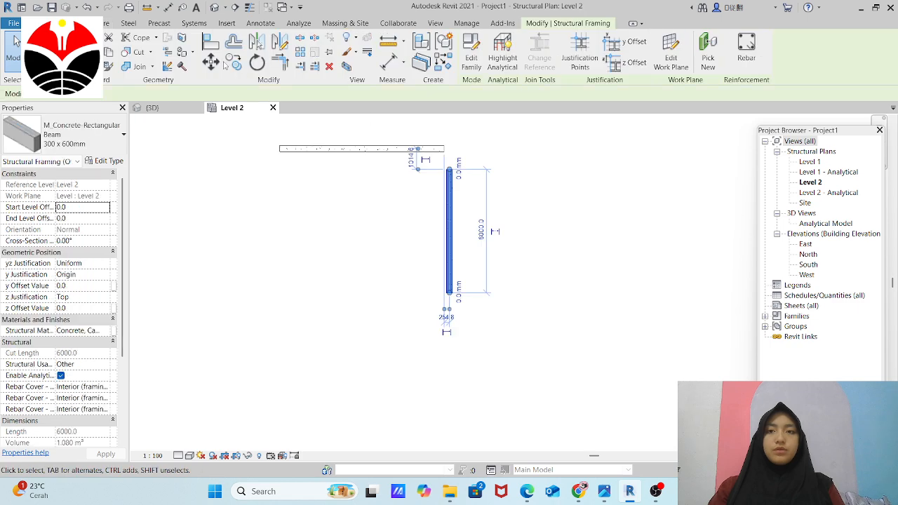
key("m")
key("v")
scroll(455, 165, "up", 2)
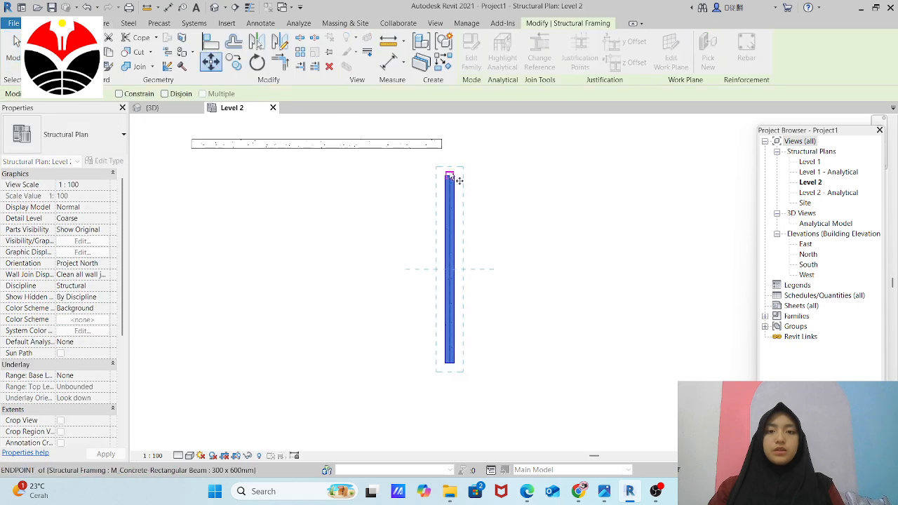
left_click(458, 171)
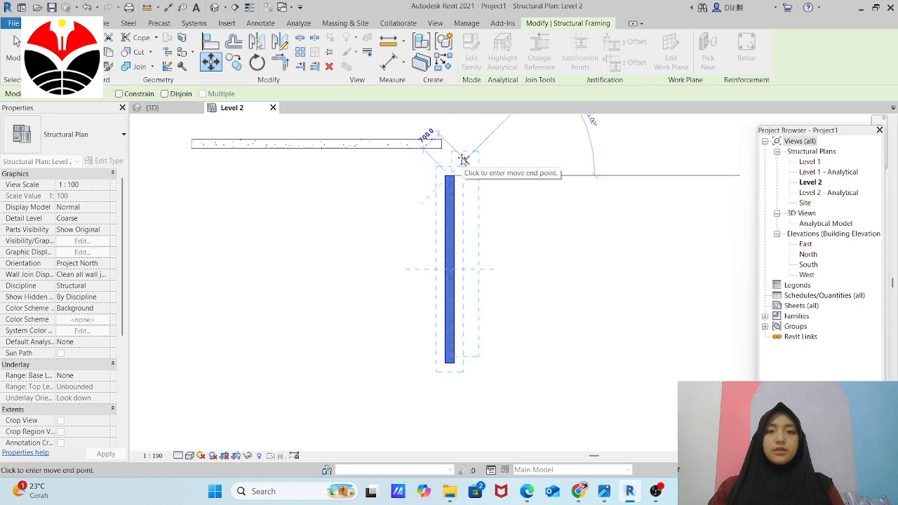
left_click(465, 157)
left_click(555, 211)
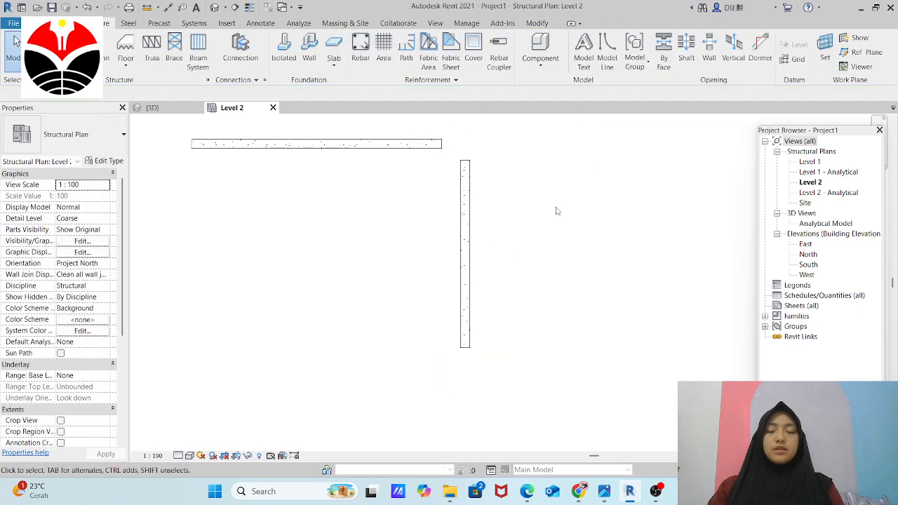
Tile the open views, clear the Project Browser out of the way and close the {3D} view.
scroll(556, 210, "up", 1)
scroll(541, 309, "down", 4)
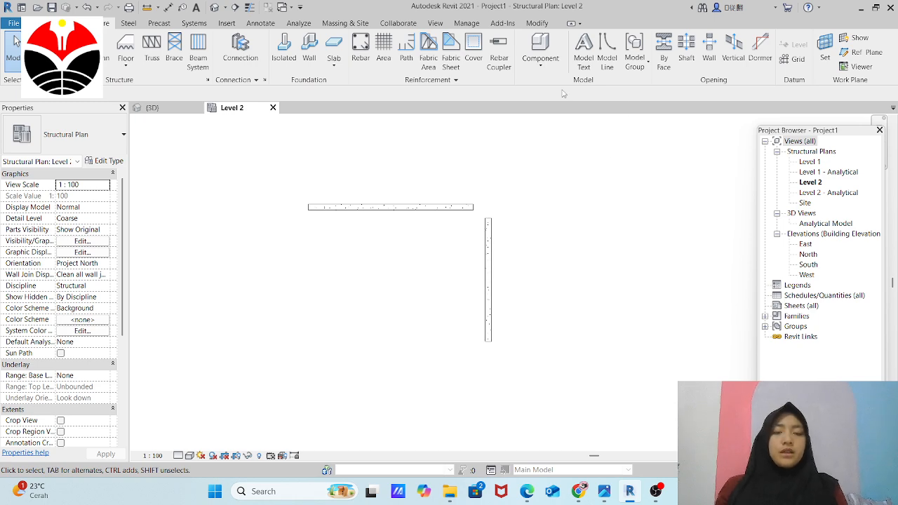
scroll(483, 222, "up", 1)
scroll(483, 221, "up", 2)
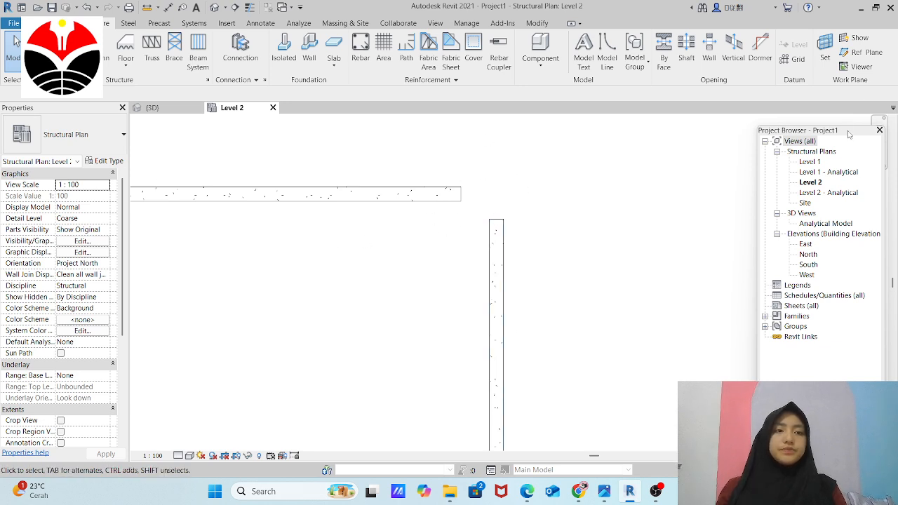
left_click_drag(849, 135, 842, 132)
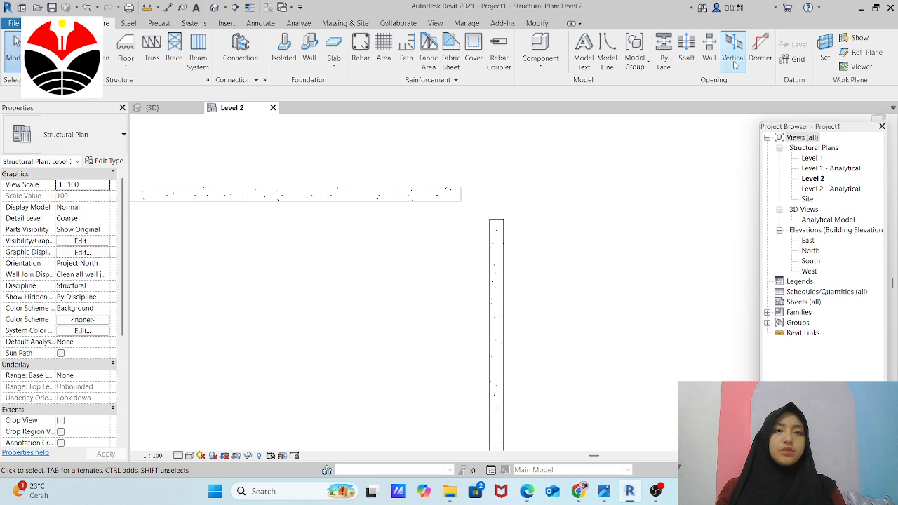
left_click(435, 23)
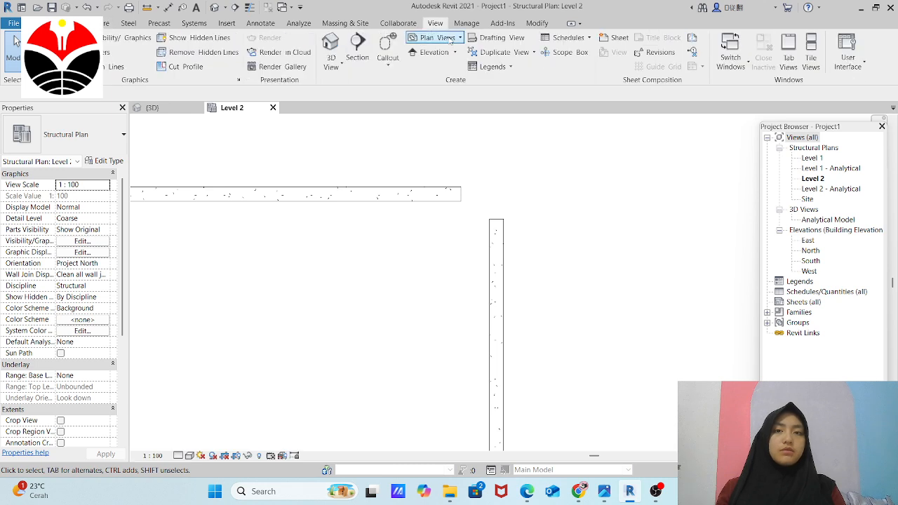
left_click(811, 59)
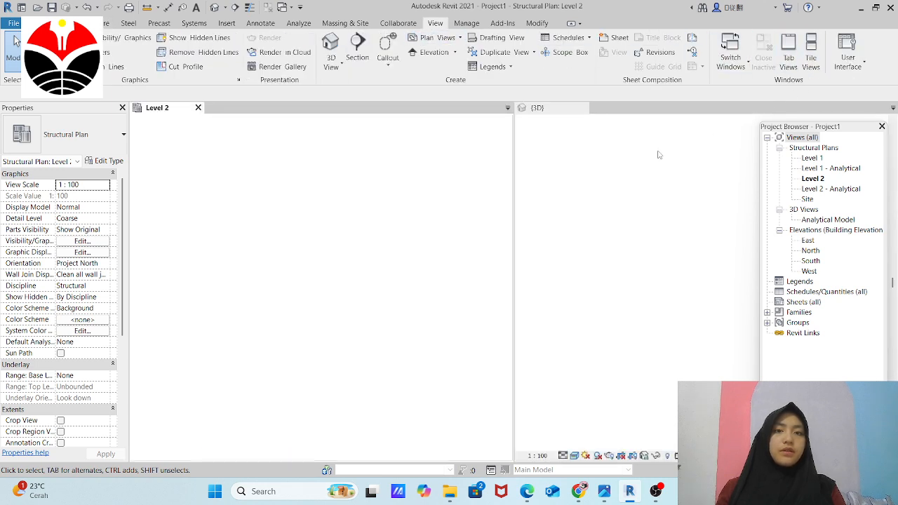
scroll(306, 270, "down", 2)
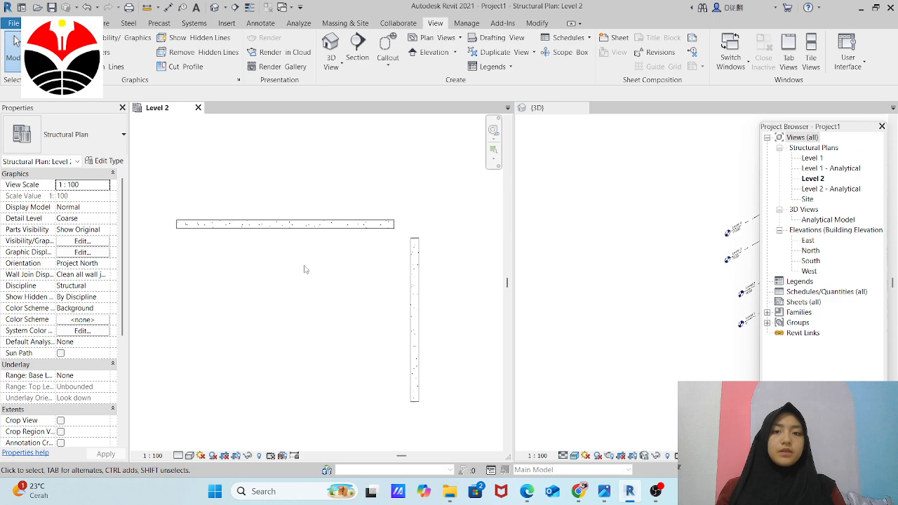
scroll(596, 259, "down", 3)
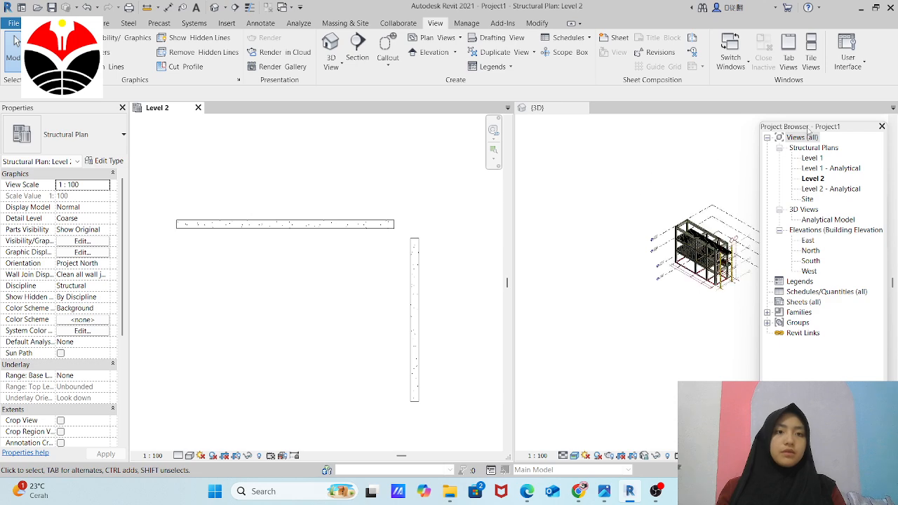
left_click_drag(807, 129, 706, 248)
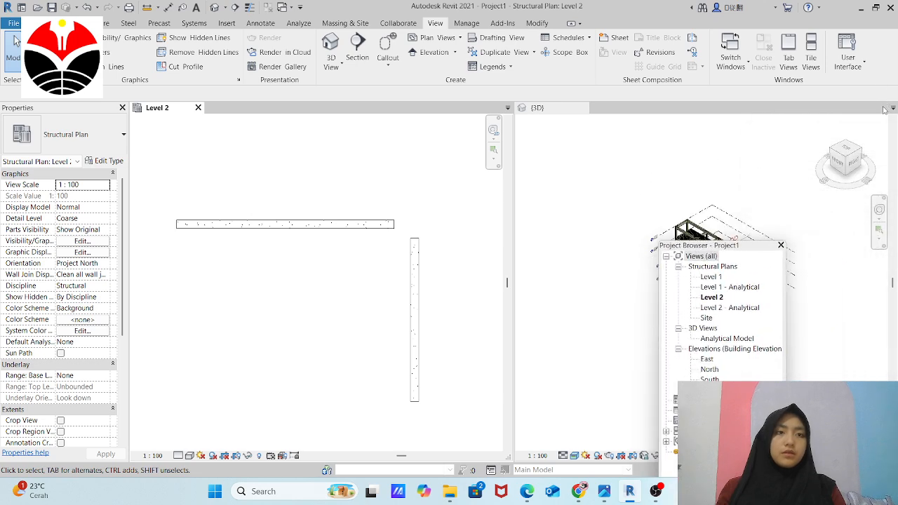
left_click(582, 111)
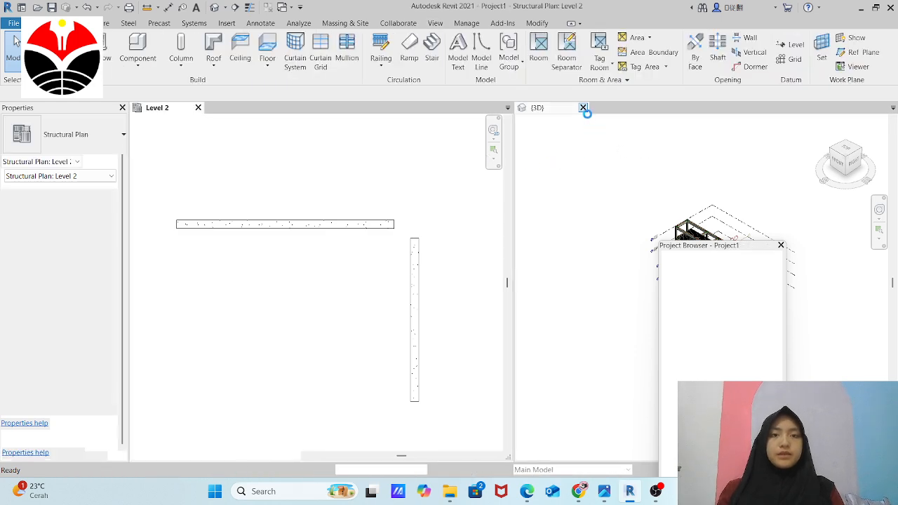
left_click(584, 108)
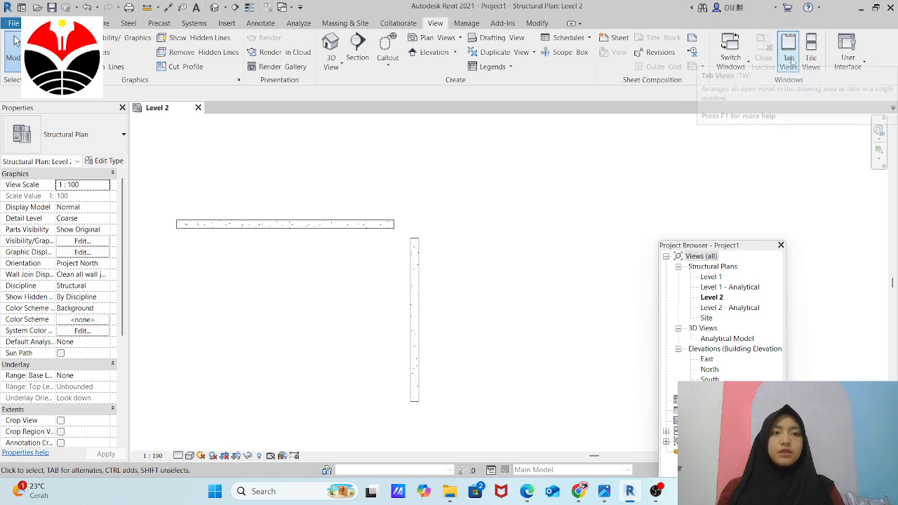
Open the East elevation and place the Project Browser clear of the beams and level markers.
left_click_drag(735, 250, 828, 140)
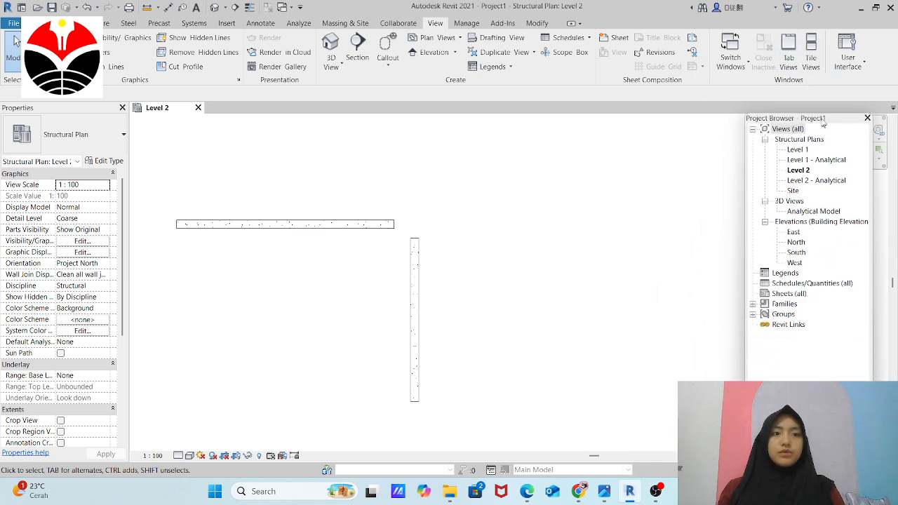
double_click(793, 231)
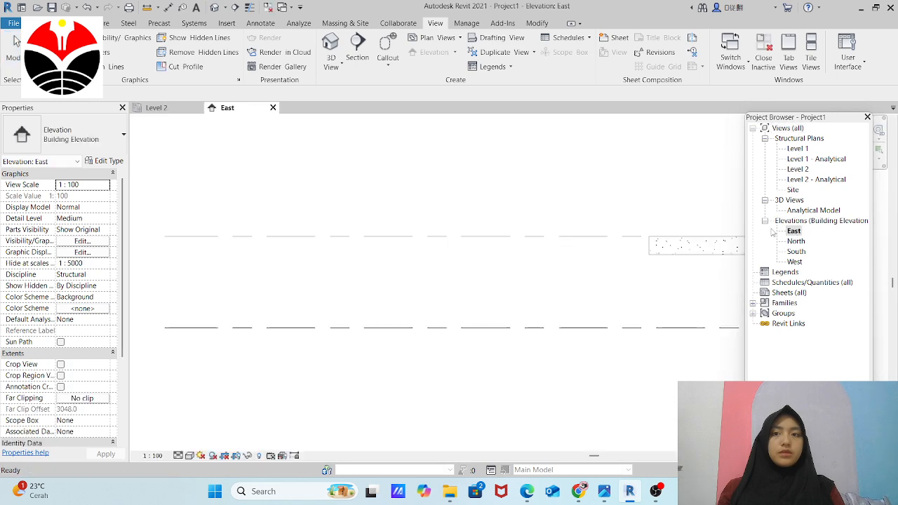
left_click_drag(814, 119, 828, 188)
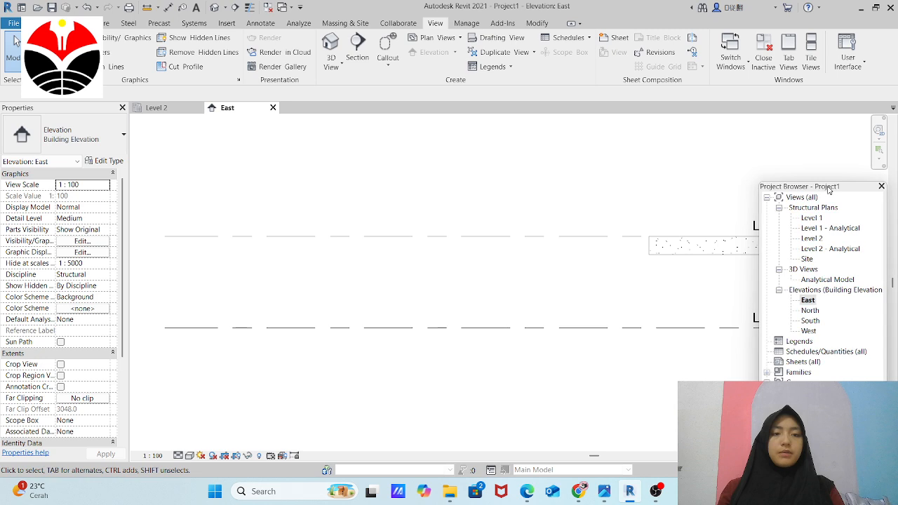
scroll(358, 247, "down", 5)
scroll(583, 246, "up", 6)
scroll(652, 245, "up", 1)
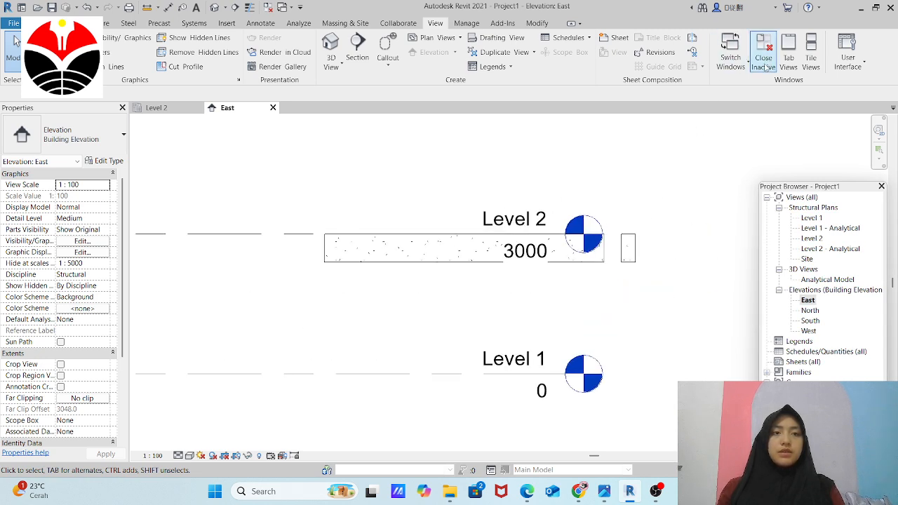
Tile the Level 2 plan and East elevation side by side, with Level 2 as the first view.
left_click(811, 56)
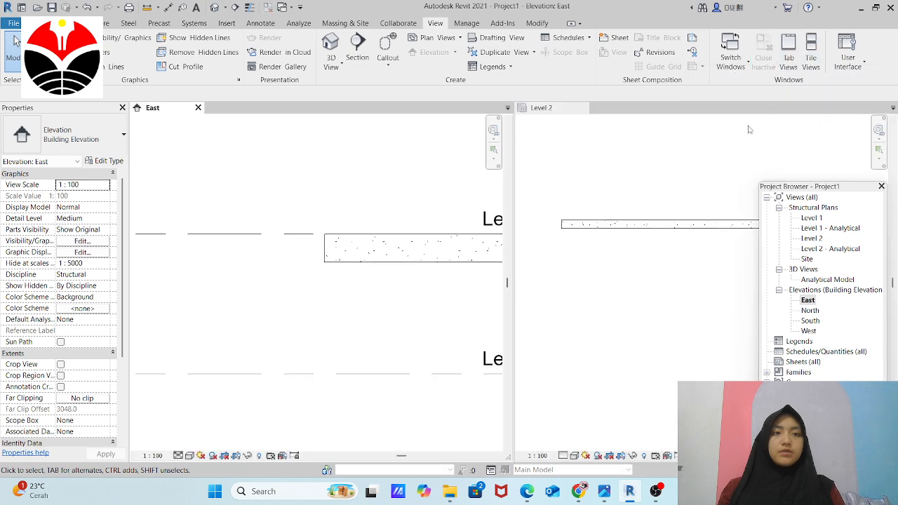
scroll(276, 251, "down", 1)
scroll(227, 259, "down", 1)
scroll(430, 269, "up", 1)
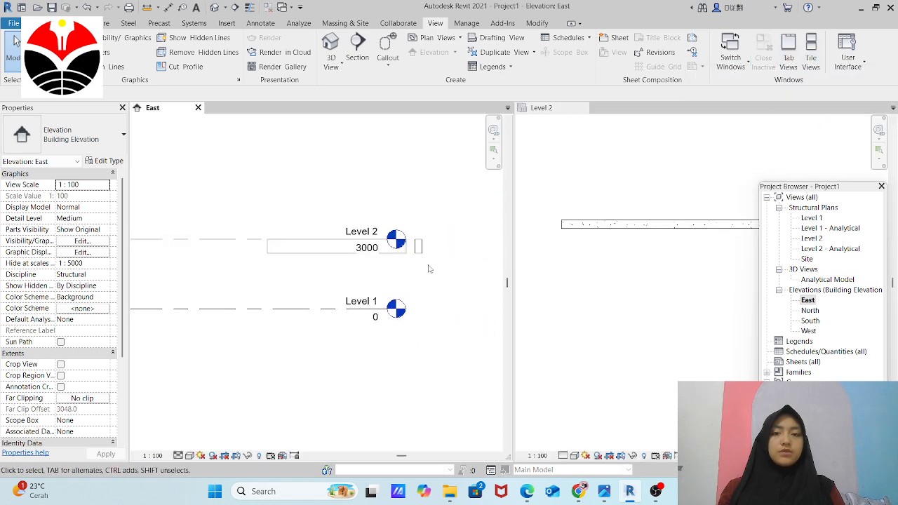
scroll(646, 230, "down", 2)
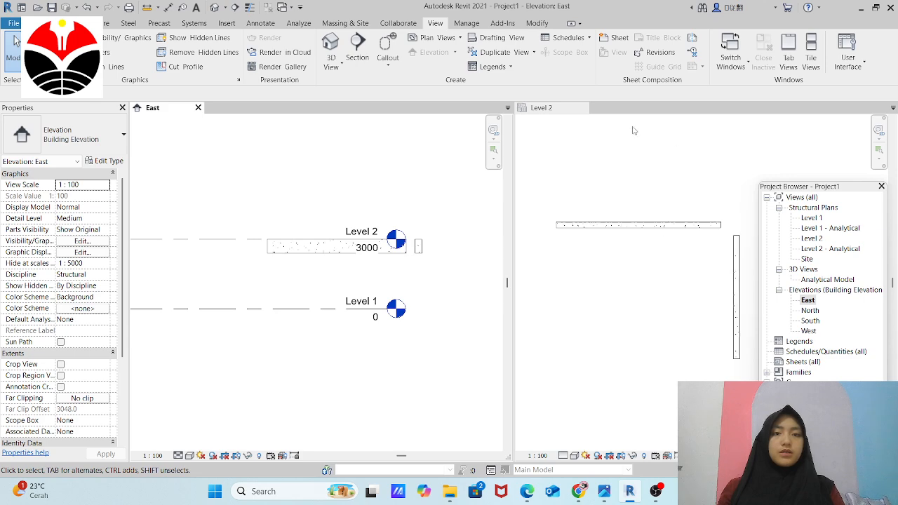
left_click_drag(575, 111, 148, 114)
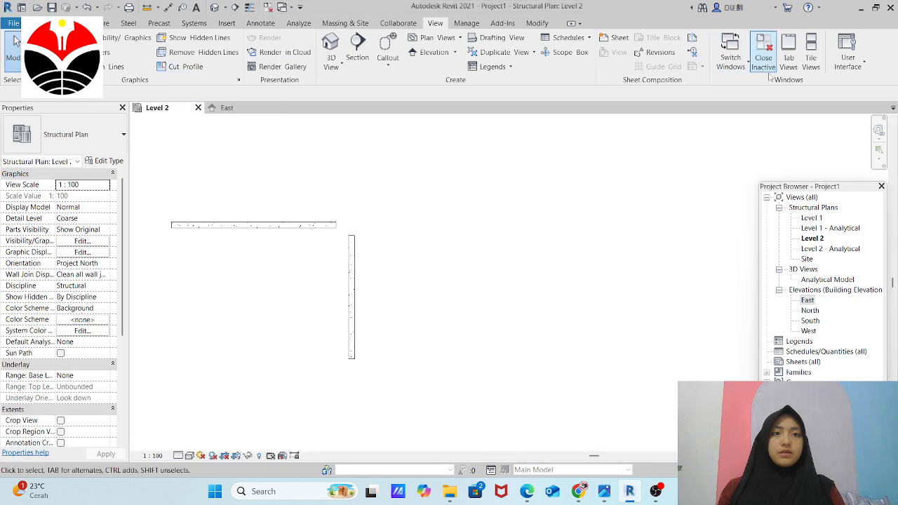
left_click(811, 53)
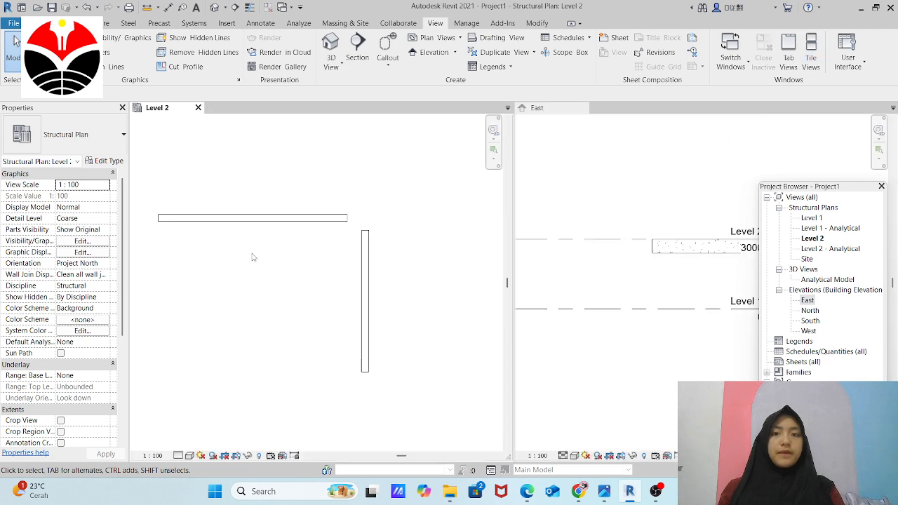
scroll(241, 186, "up", 3)
scroll(220, 200, "down", 3)
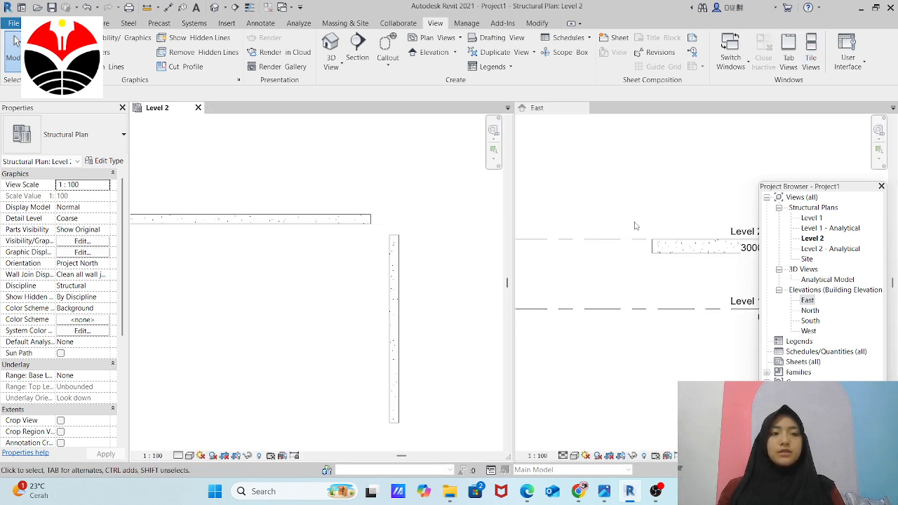
Turn off all annotation categories in the East elevation through its Visibility/Graphic Overrides.
scroll(695, 235, "up", 4)
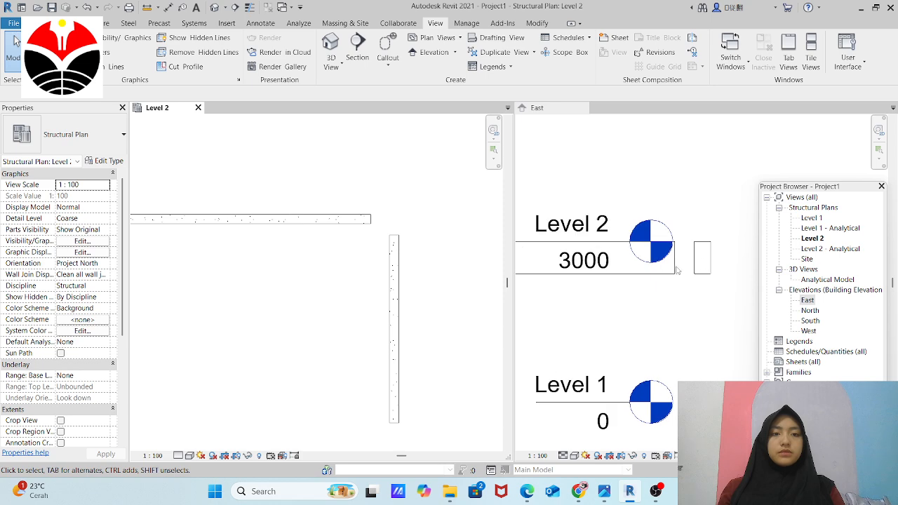
scroll(619, 278, "down", 3)
left_click(698, 272)
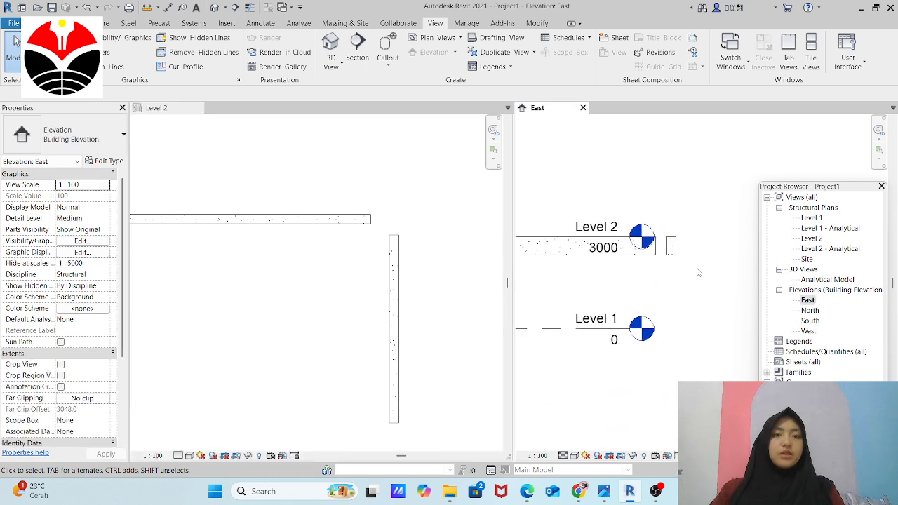
key("v")
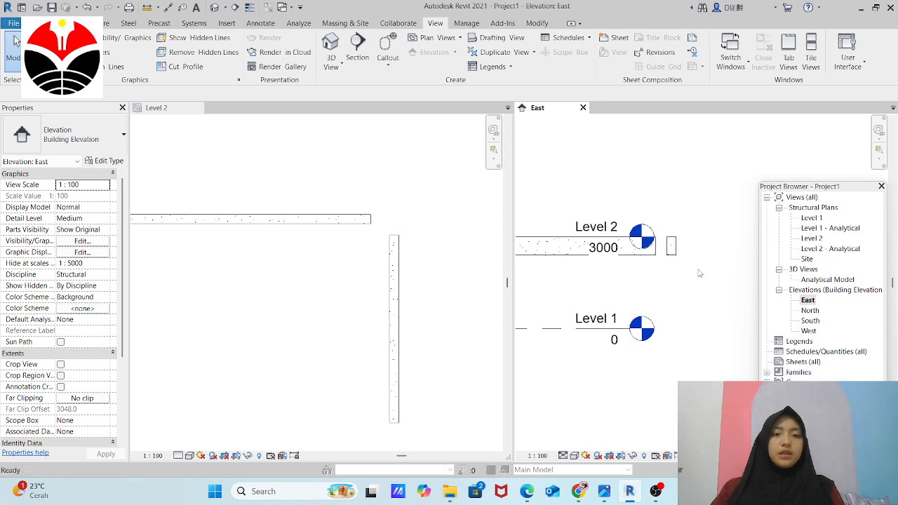
key("g")
left_click(329, 91)
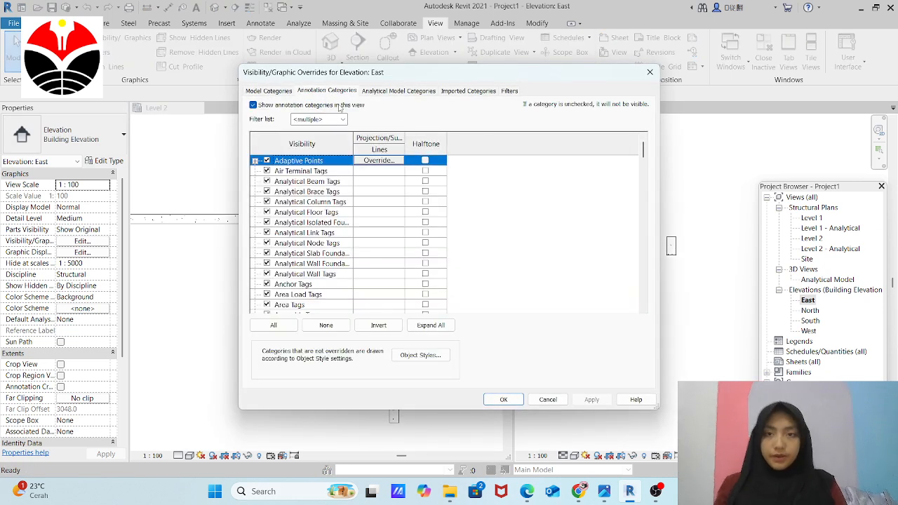
left_click(265, 106)
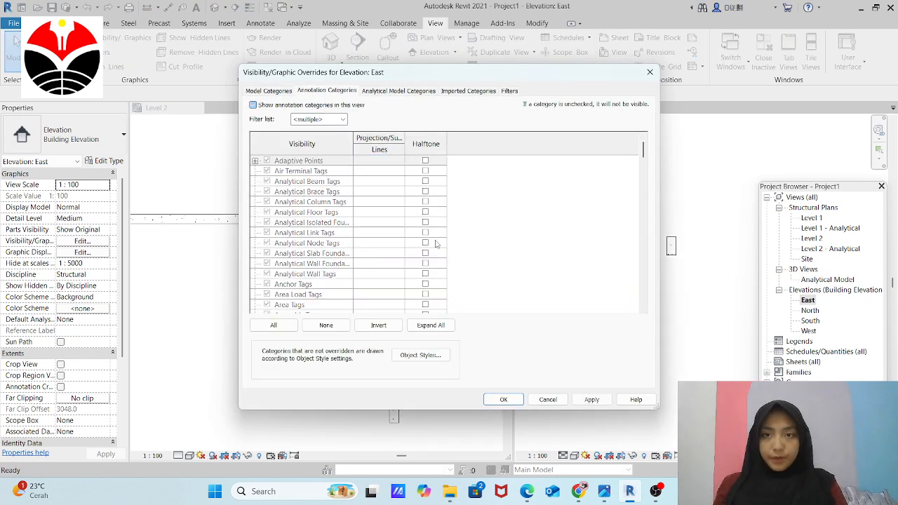
left_click(588, 399)
left_click(503, 399)
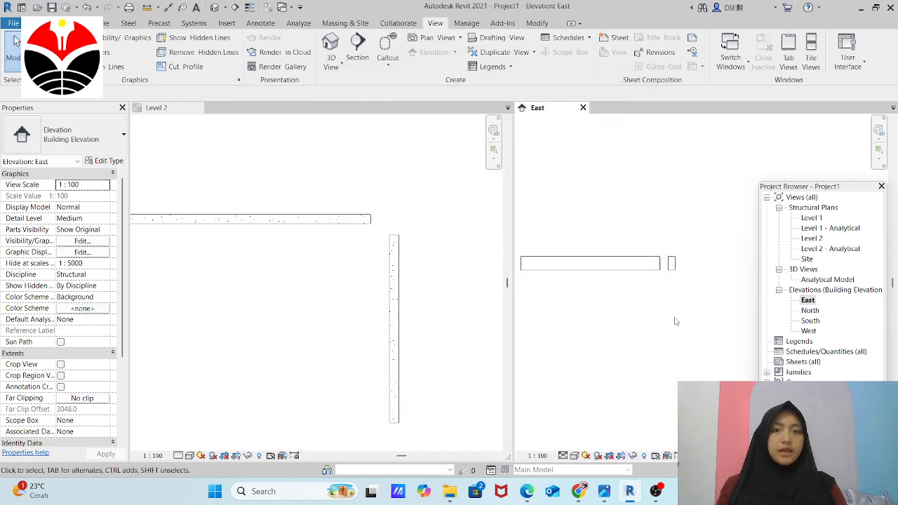
Examine both concrete beams in the East elevation and the Level 2 structural plan.
scroll(676, 321, "down", 1)
scroll(632, 271, "up", 4)
scroll(685, 272, "down", 2)
scroll(276, 247, "up", 1)
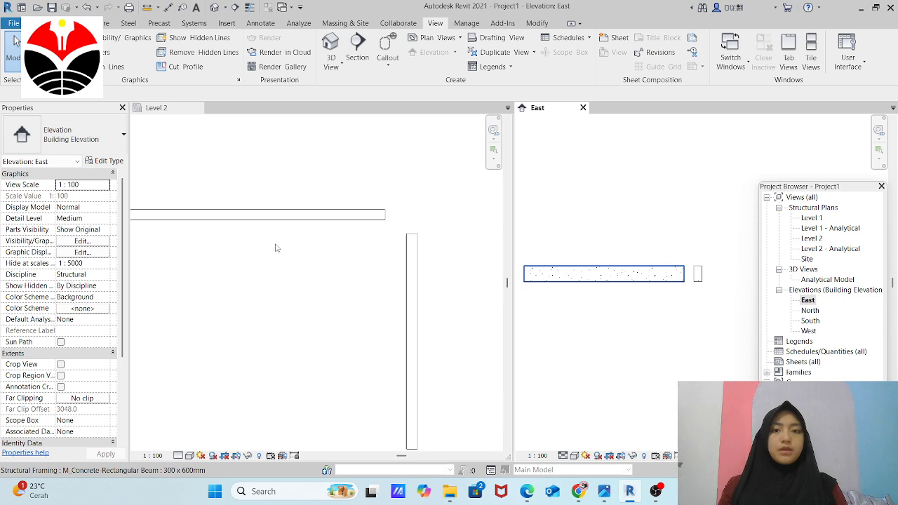
scroll(276, 248, "up", 1)
scroll(275, 228, "down", 2)
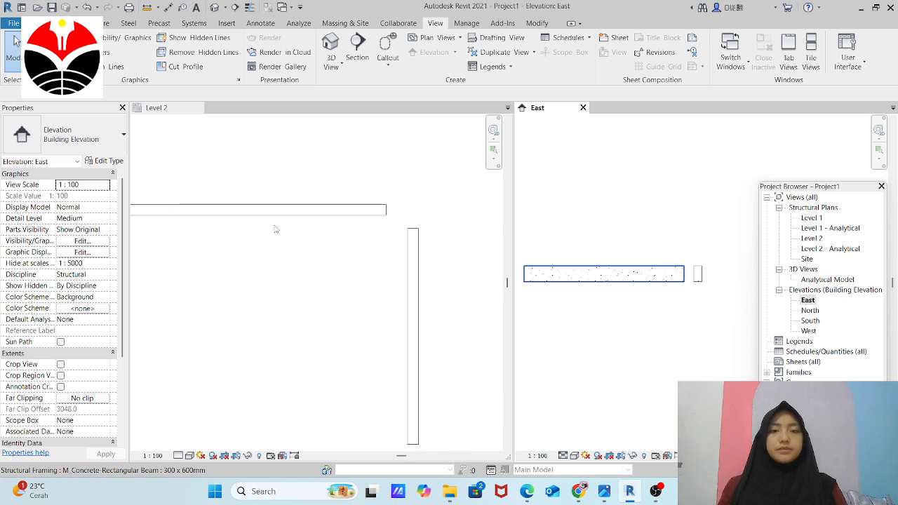
left_click(354, 252)
scroll(359, 211, "up", 3)
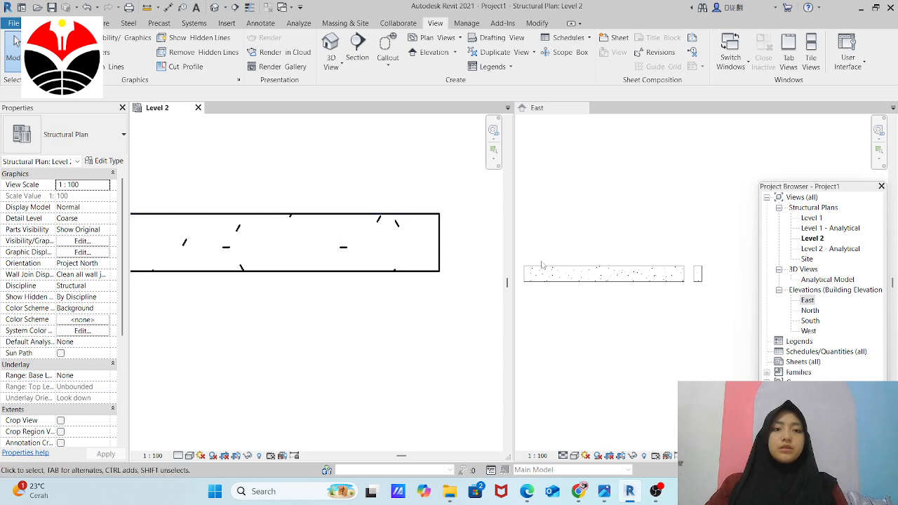
scroll(687, 280, "up", 3)
scroll(605, 263, "up", 3)
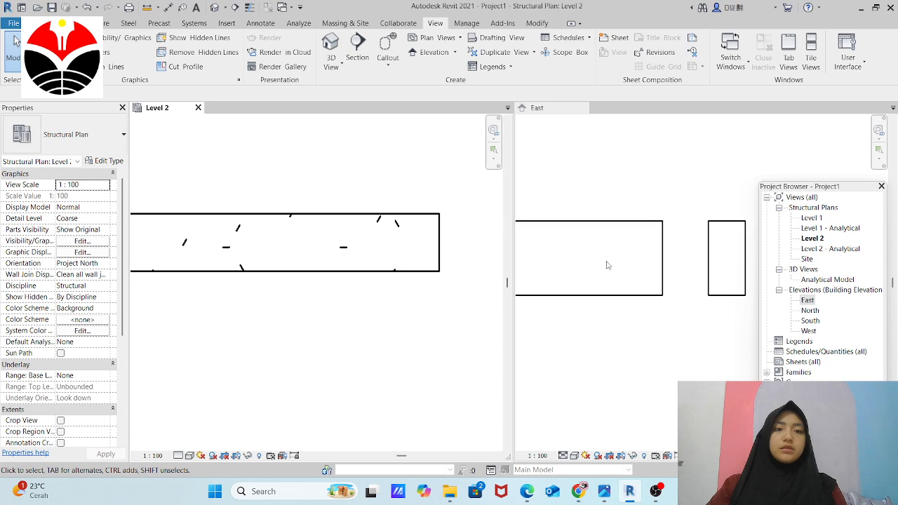
scroll(616, 254, "down", 3)
scroll(280, 284, "down", 5)
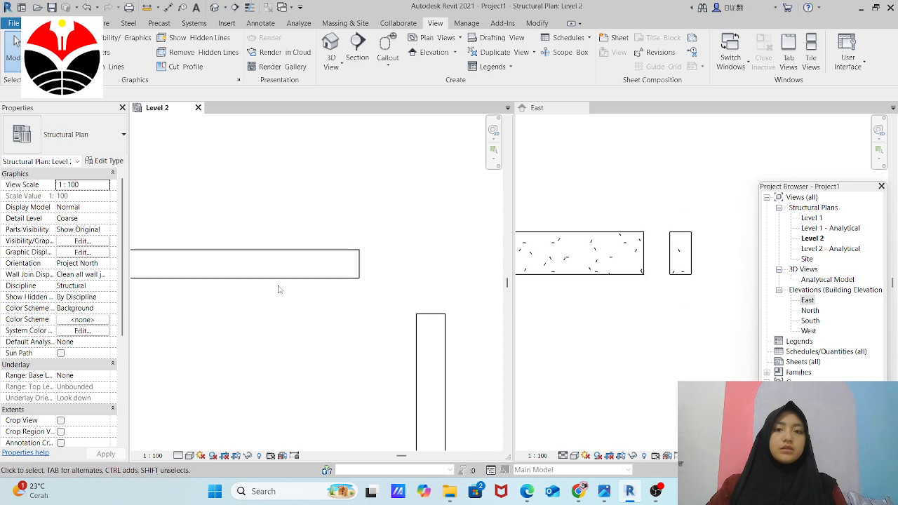
Tile the East elevation and Level 2 plan side by side, with East as the first view.
scroll(372, 238, "up", 4)
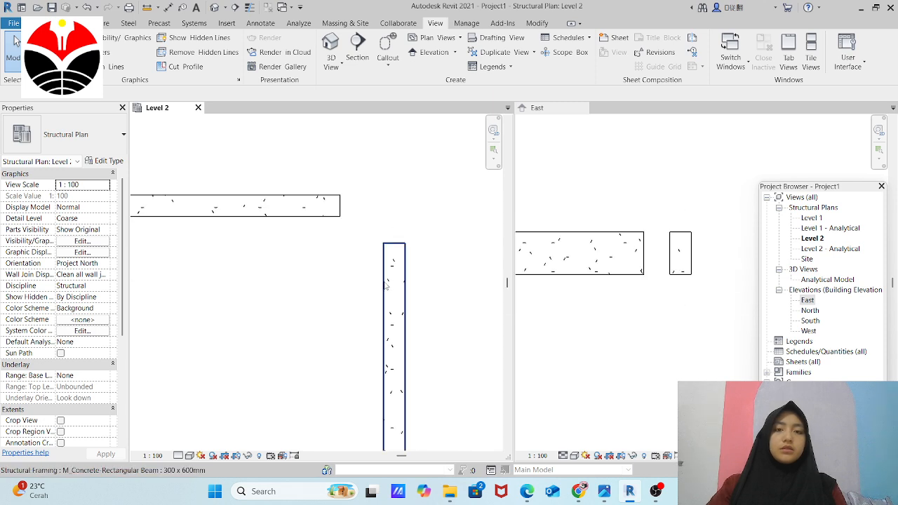
scroll(624, 233, "down", 2)
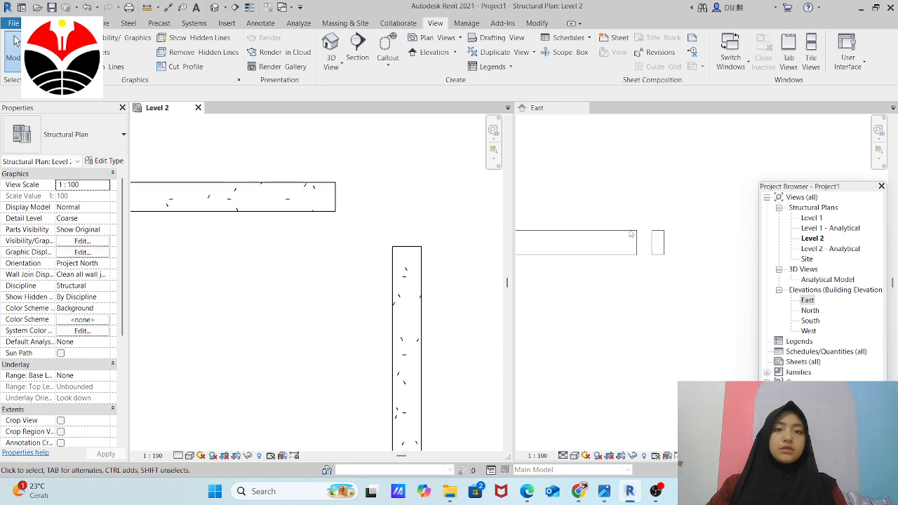
scroll(373, 238, "down", 1)
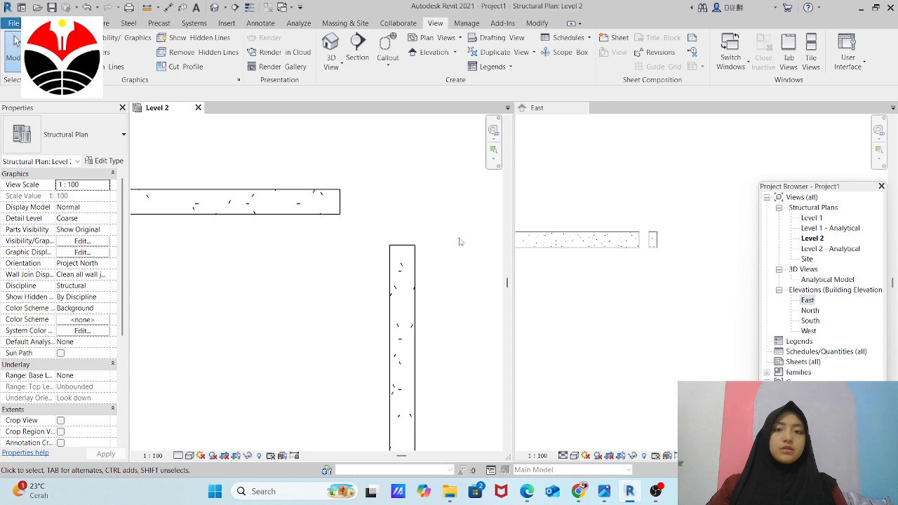
scroll(434, 245, "down", 1)
scroll(701, 265, "up", 2)
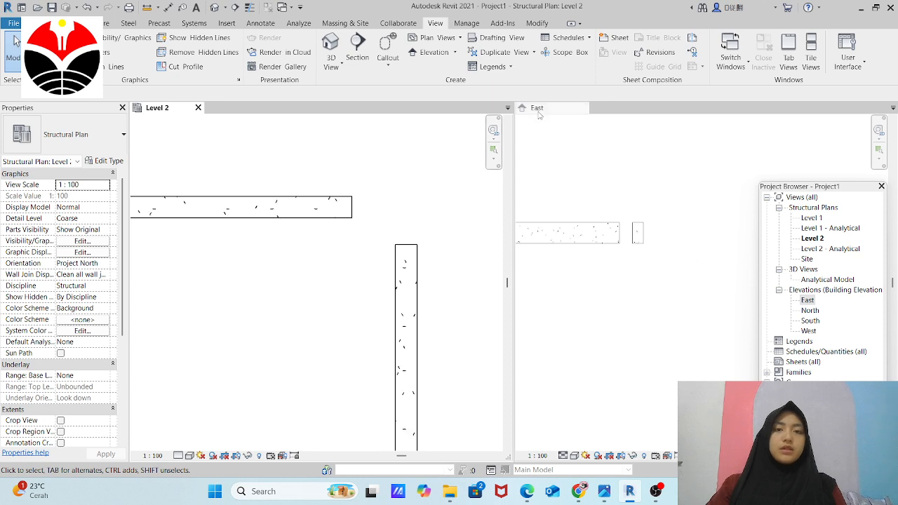
left_click_drag(538, 111, 158, 109)
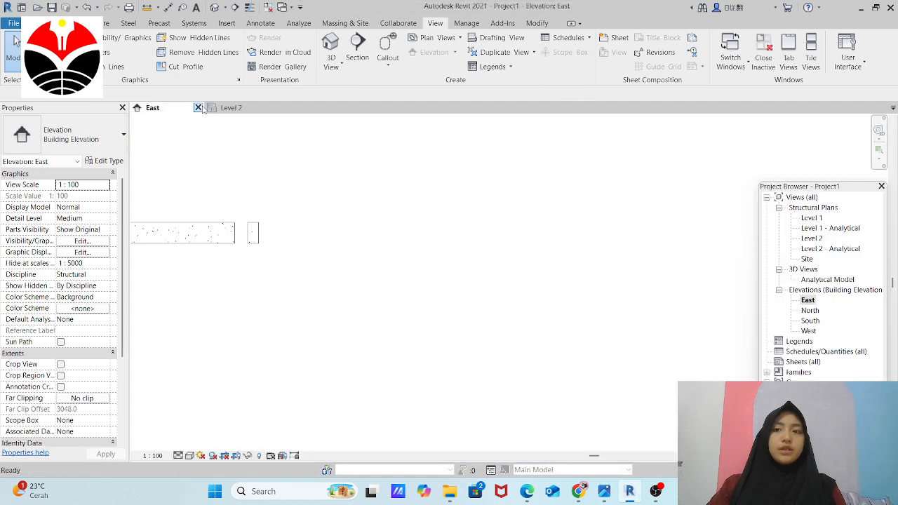
left_click(811, 53)
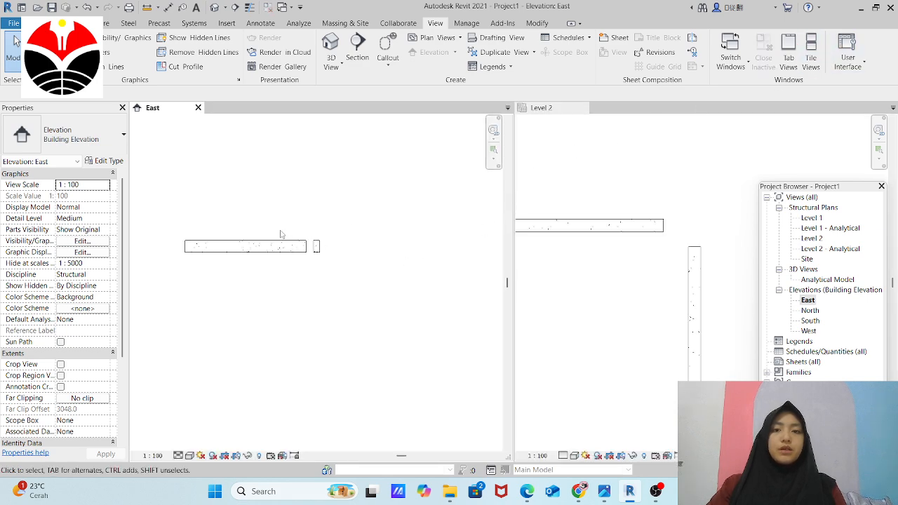
Start Rebar placement for the long beam in the East elevation, accept the default shape definition options, and close the Project Browser.
scroll(294, 253, "up", 5)
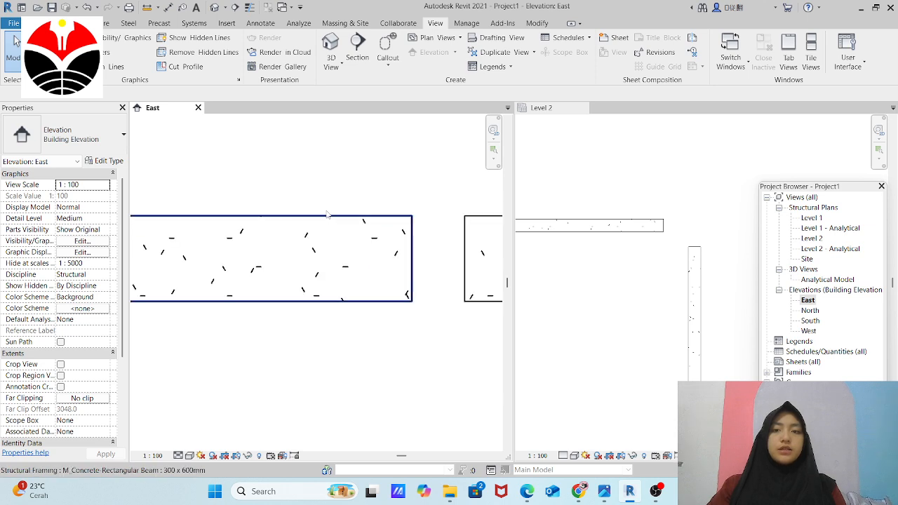
left_click(327, 219)
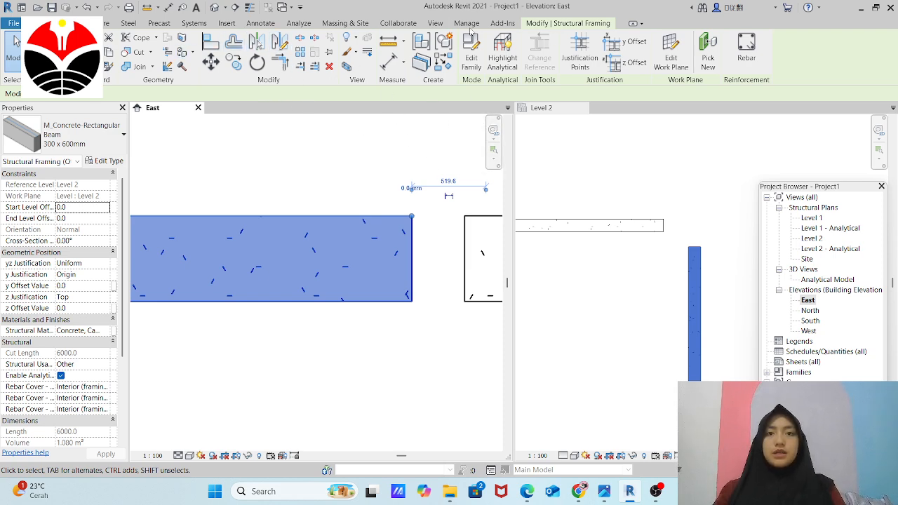
left_click(95, 23)
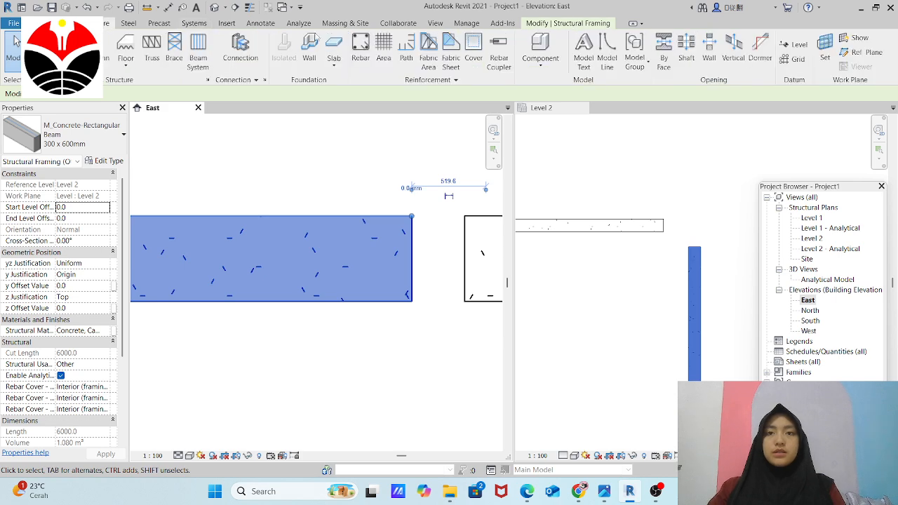
left_click(364, 50)
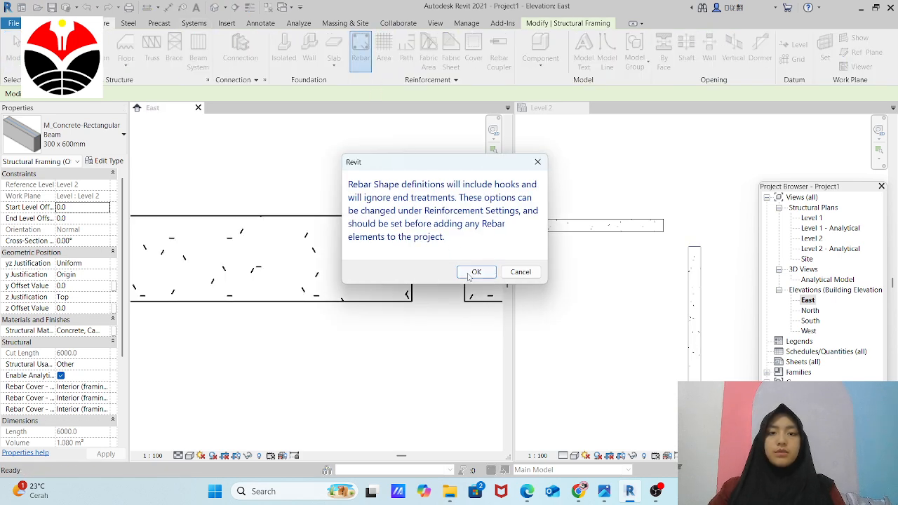
left_click(475, 272)
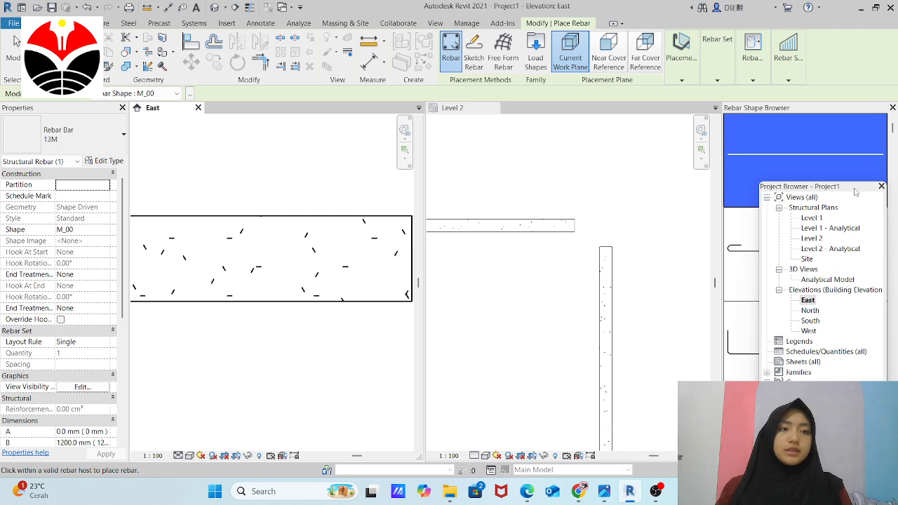
left_click(881, 186)
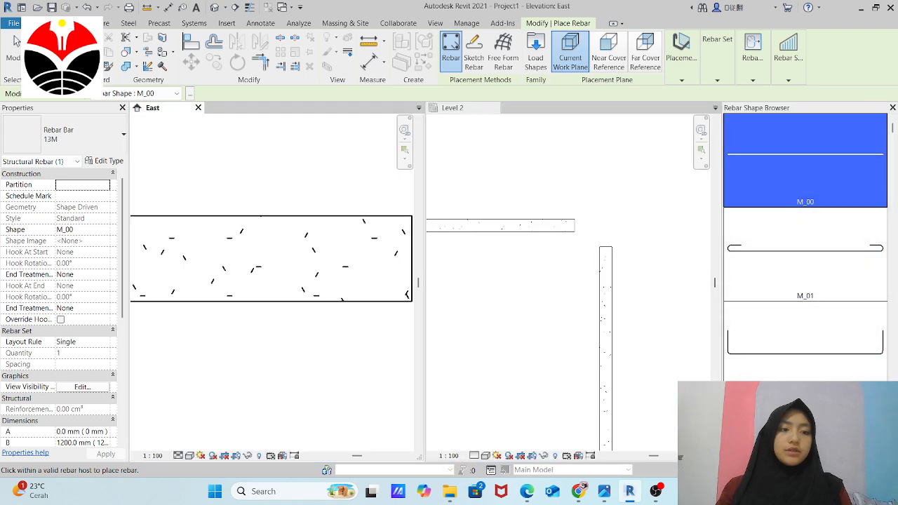
Examine the available rebar shapes from M_00 onward, comparing their bends and hooks.
scroll(763, 156, "down", 3)
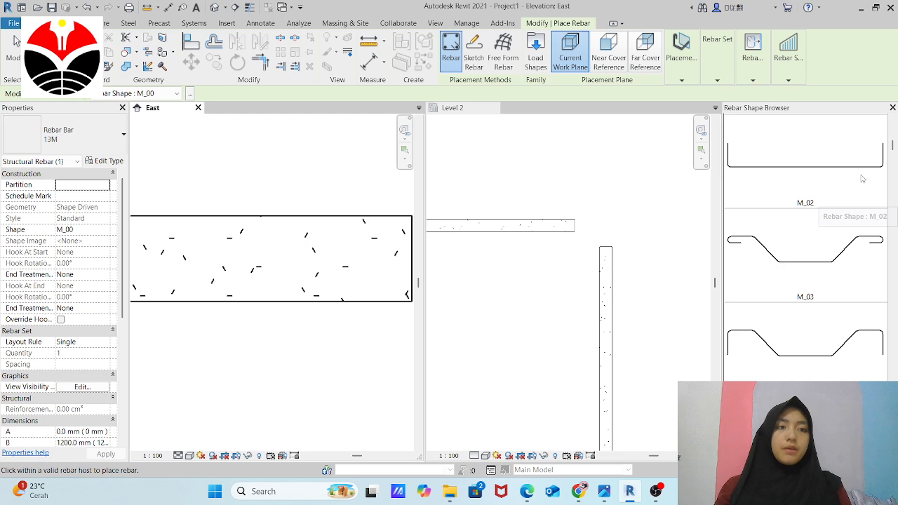
scroll(862, 179, "up", 3)
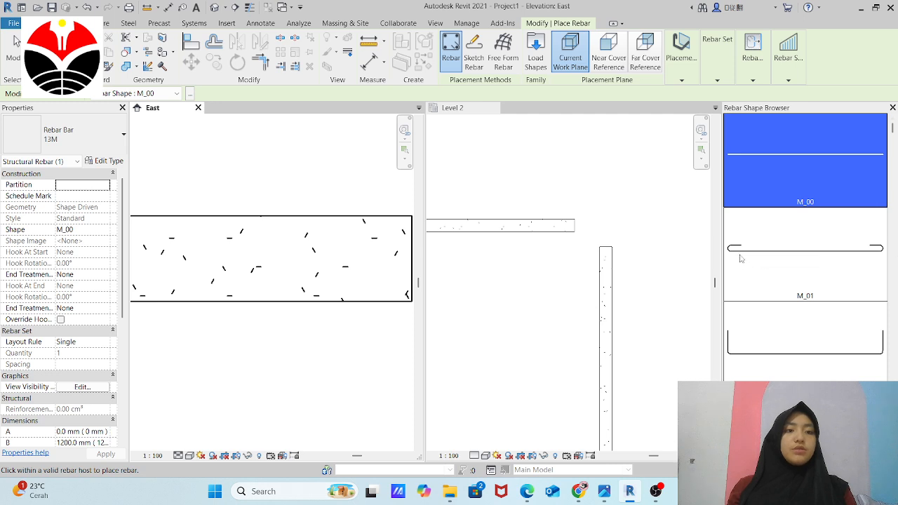
scroll(830, 271, "down", 1)
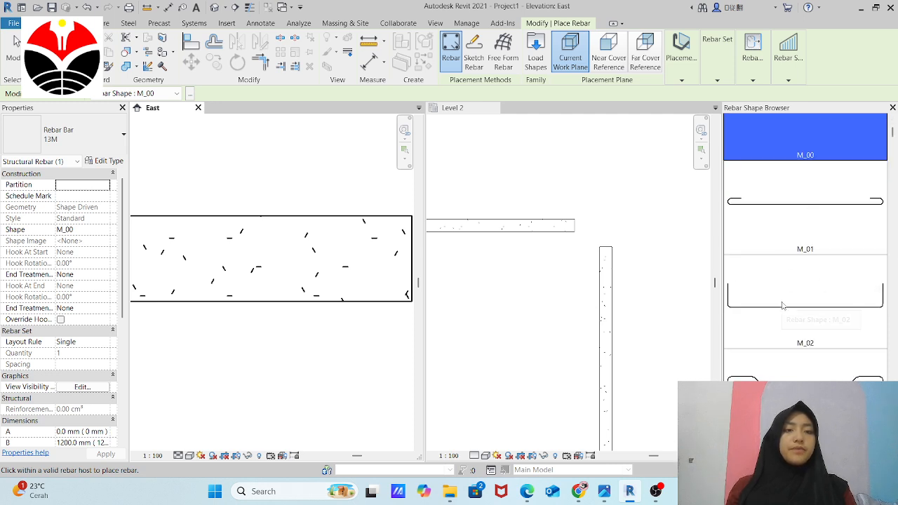
scroll(783, 306, "down", 2)
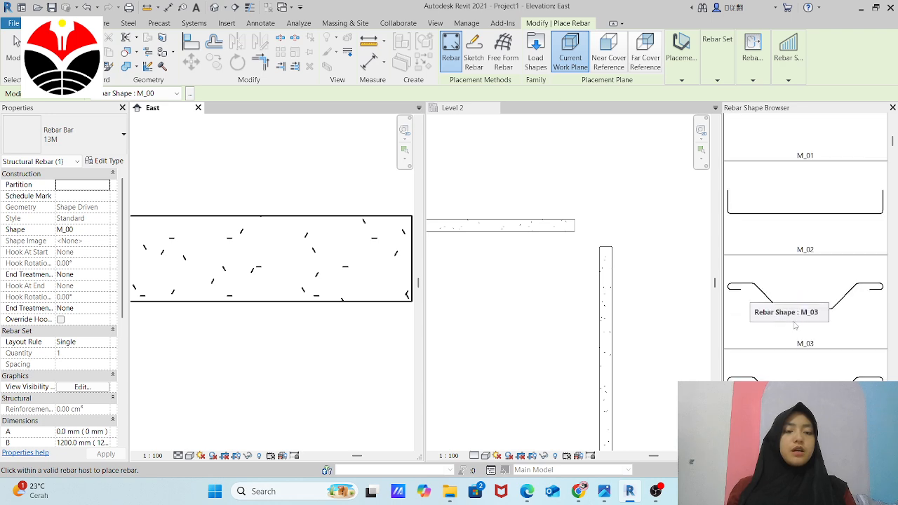
scroll(795, 353, "down", 7)
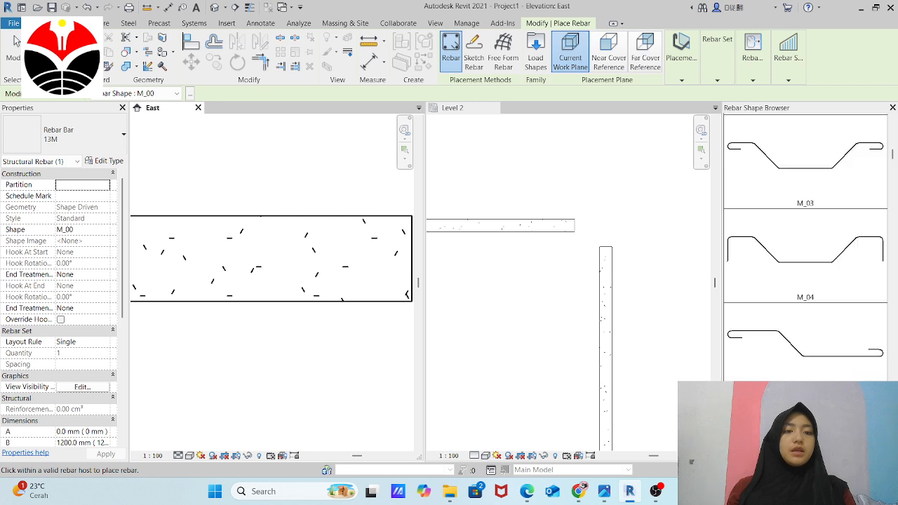
scroll(793, 315, "up", 10)
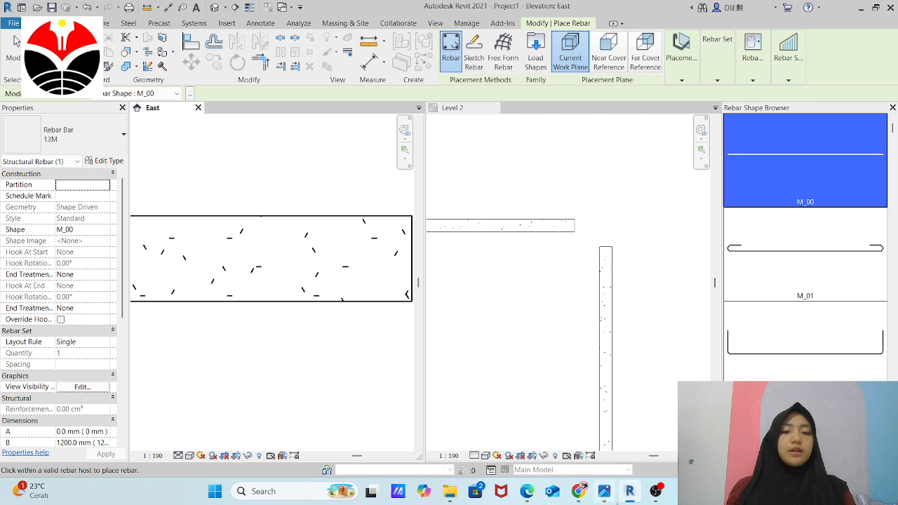
Switch to the ACI 315-99 PDF in Edge, review the typical bar bend figures on pages 31 to 33, and return to Revit.
left_click(528, 495)
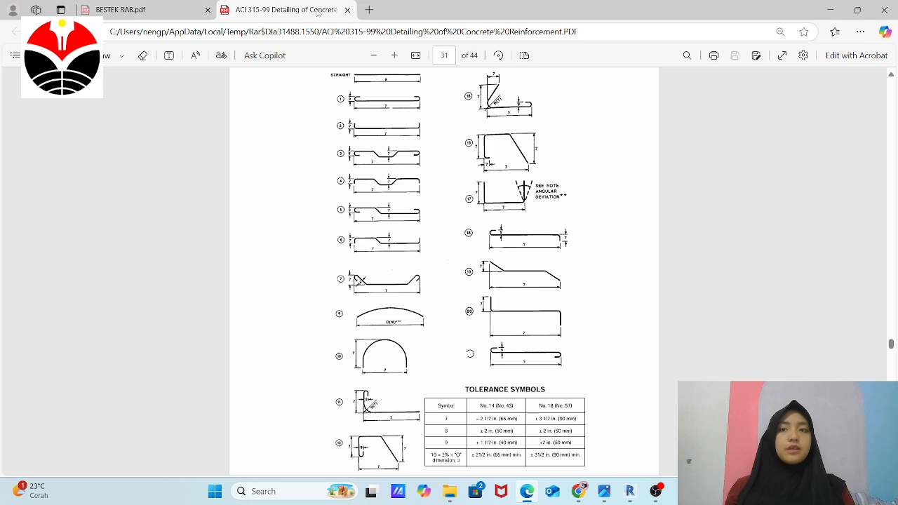
scroll(470, 187, "down", 3)
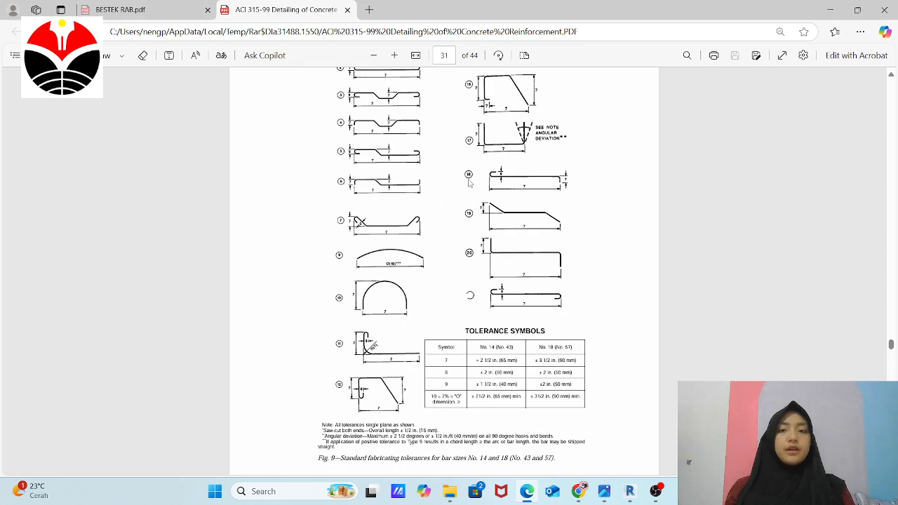
scroll(470, 186, "down", 10)
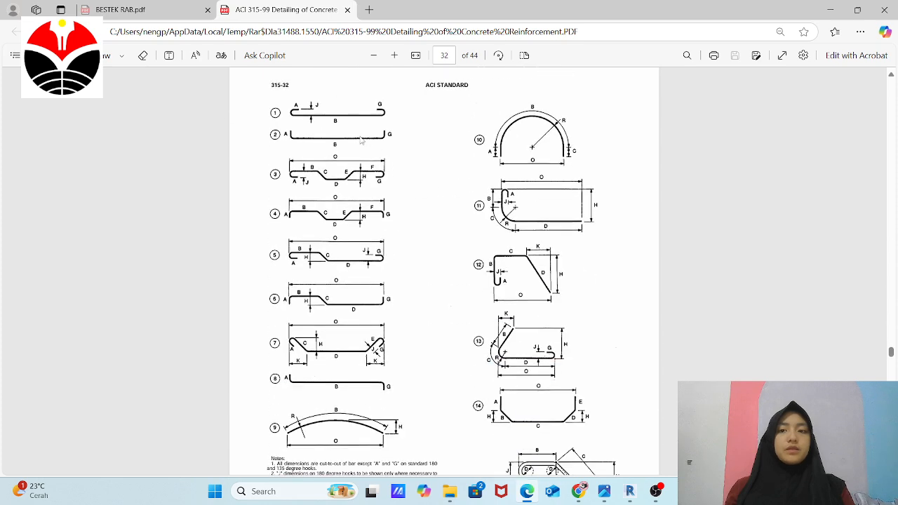
scroll(362, 141, "down", 10)
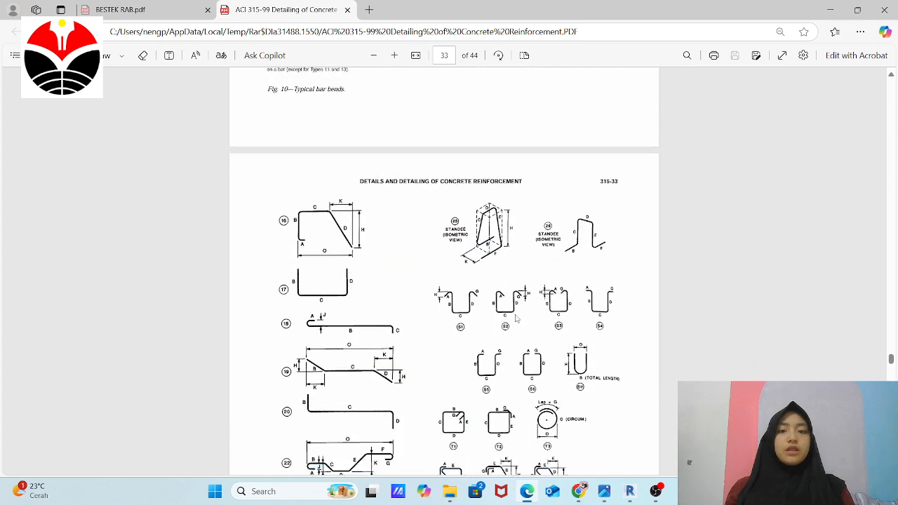
scroll(516, 319, "down", 2)
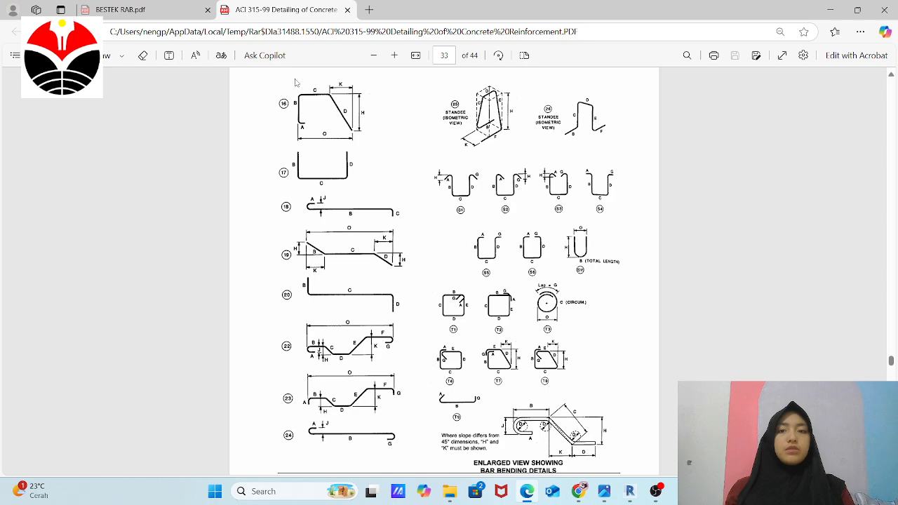
scroll(554, 218, "down", 10)
scroll(555, 218, "up", 14)
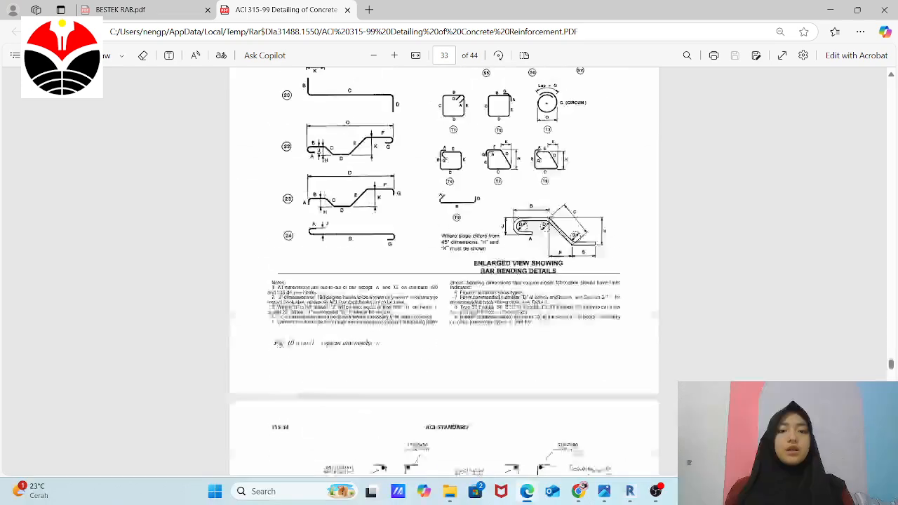
left_click(833, 10)
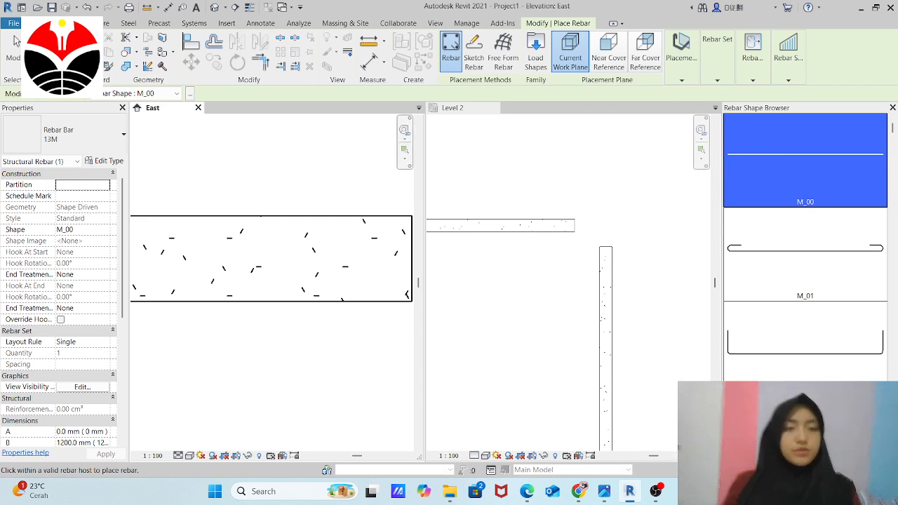
Place one M_05 rebar, bar type 13M, in the long beam of the East elevation using the Near Cover Reference placement plane.
scroll(804, 246, "down", 4)
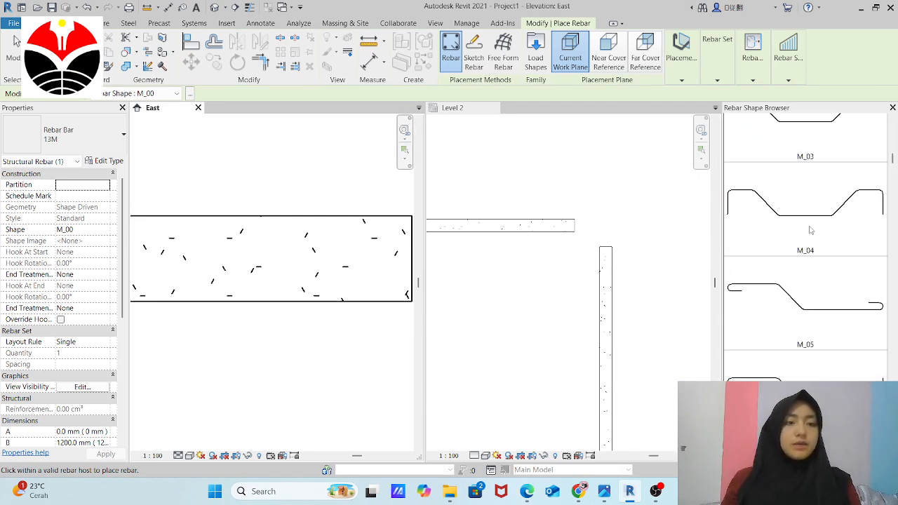
scroll(818, 235, "down", 1)
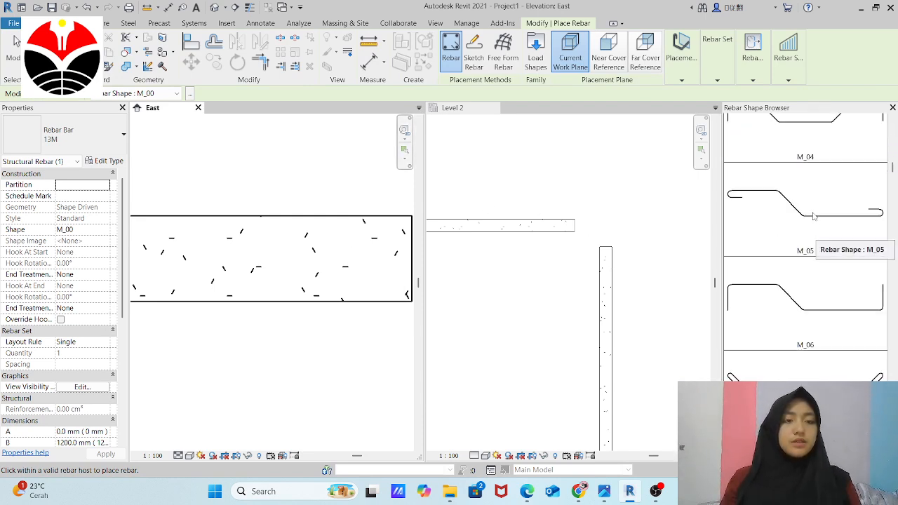
left_click(813, 219)
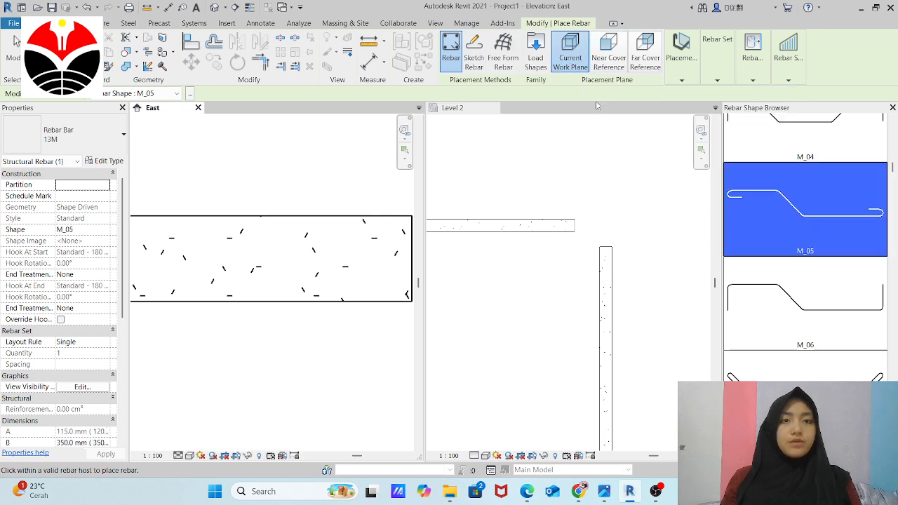
left_click(609, 53)
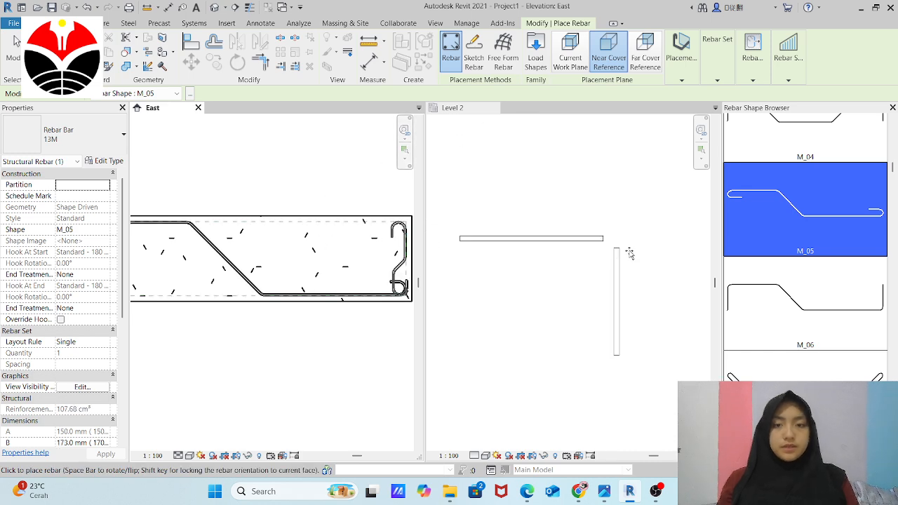
scroll(351, 250, "down", 2)
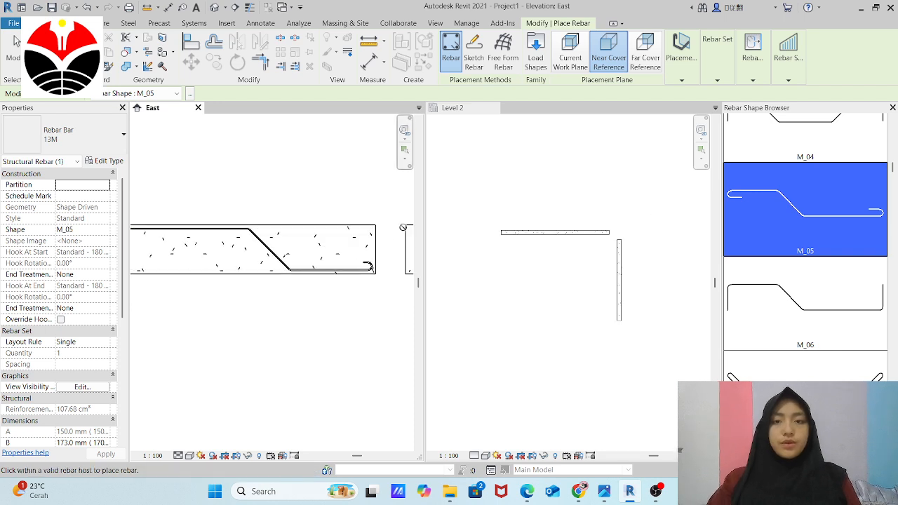
key("Escape")
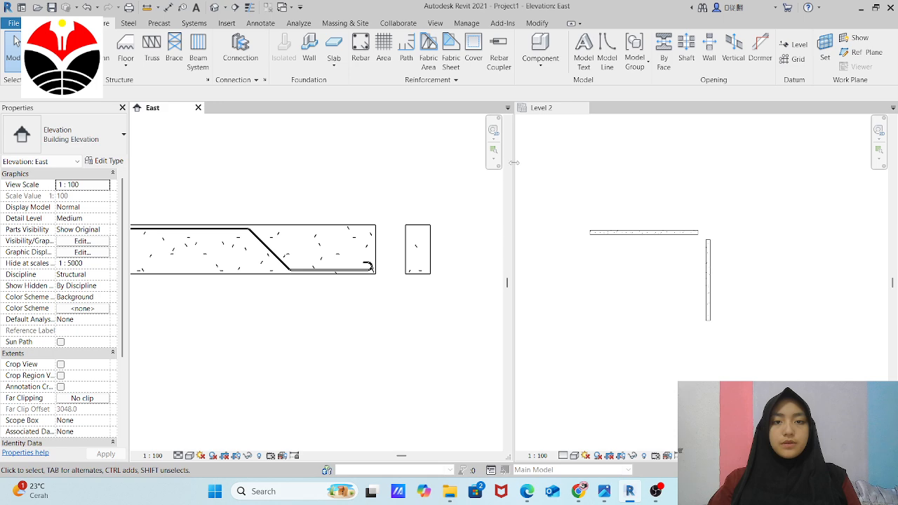
Widen the East elevation view and inspect the bends and end hooks of the placed rebar inside the beam.
left_click_drag(515, 163, 611, 198)
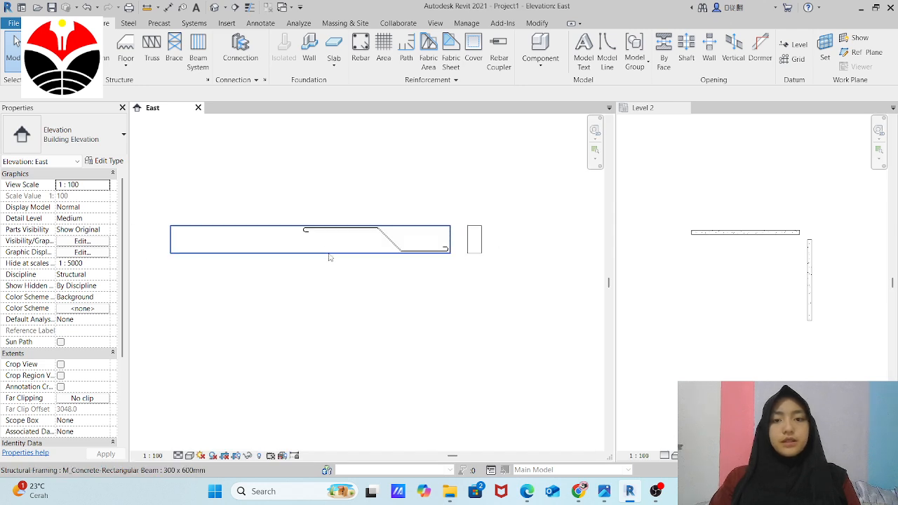
scroll(303, 220, "up", 3)
scroll(303, 220, "down", 3)
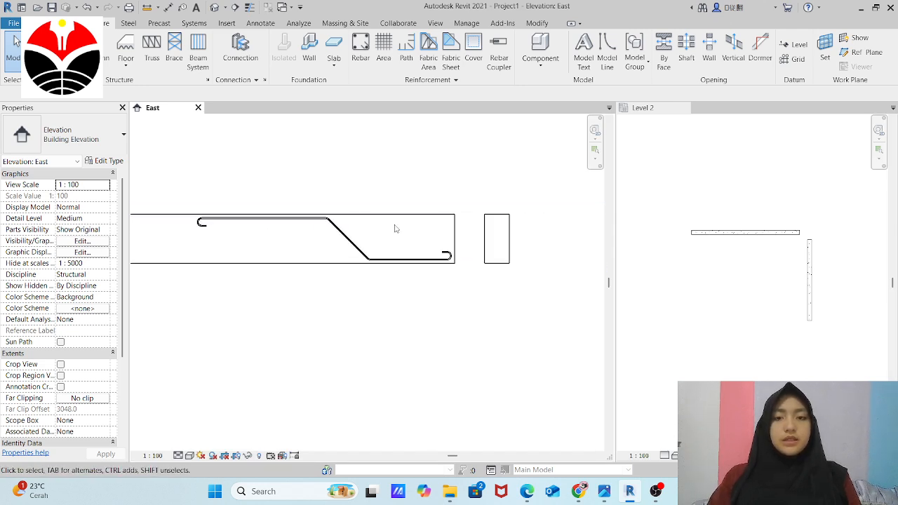
scroll(435, 238, "up", 2)
scroll(482, 277, "up", 3)
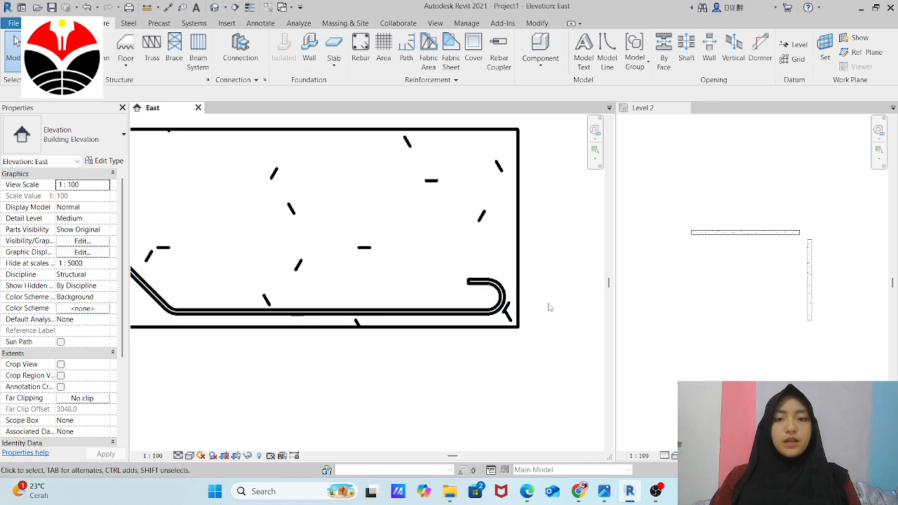
scroll(550, 309, "down", 3)
scroll(242, 289, "down", 2)
scroll(496, 334, "down", 1)
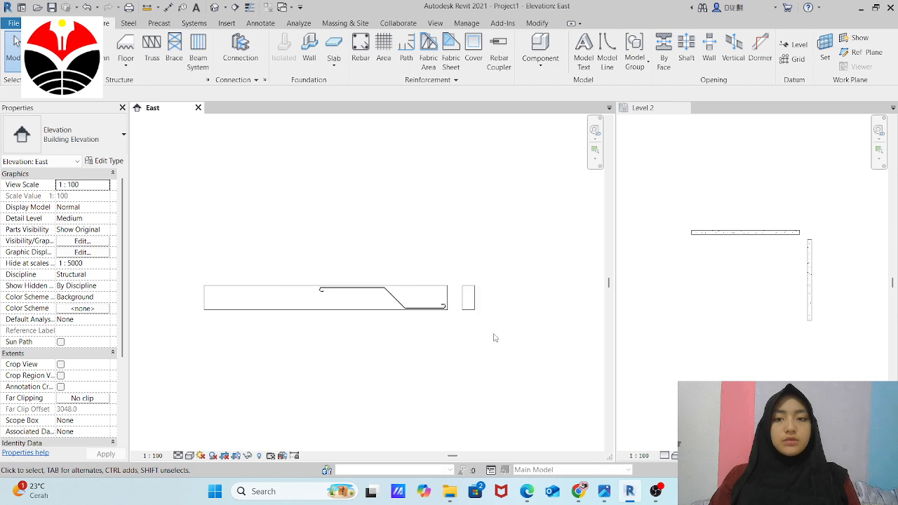
Stretch the upper leg of the M_05 rebar until its hooked end meets the cover line at the beam's far left end.
scroll(238, 319, "up", 2)
scroll(403, 275, "up", 3)
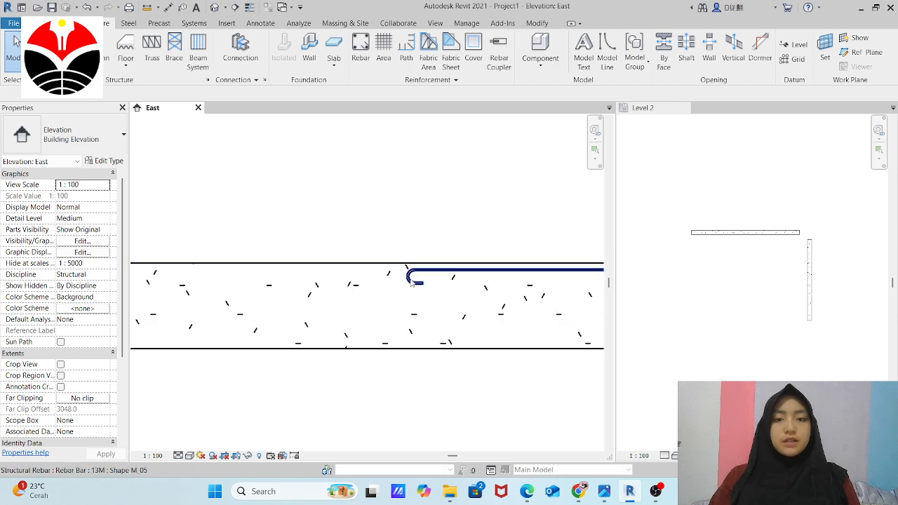
left_click(414, 279)
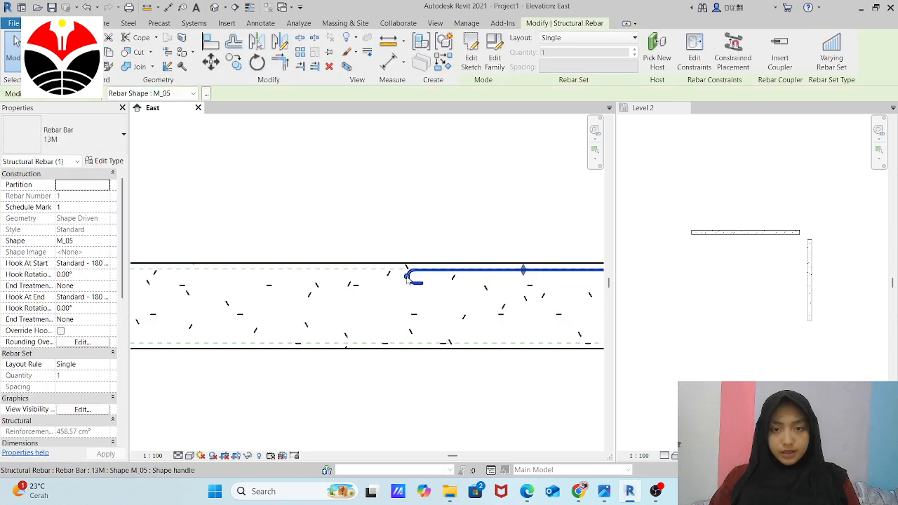
left_click_drag(407, 279, 326, 279)
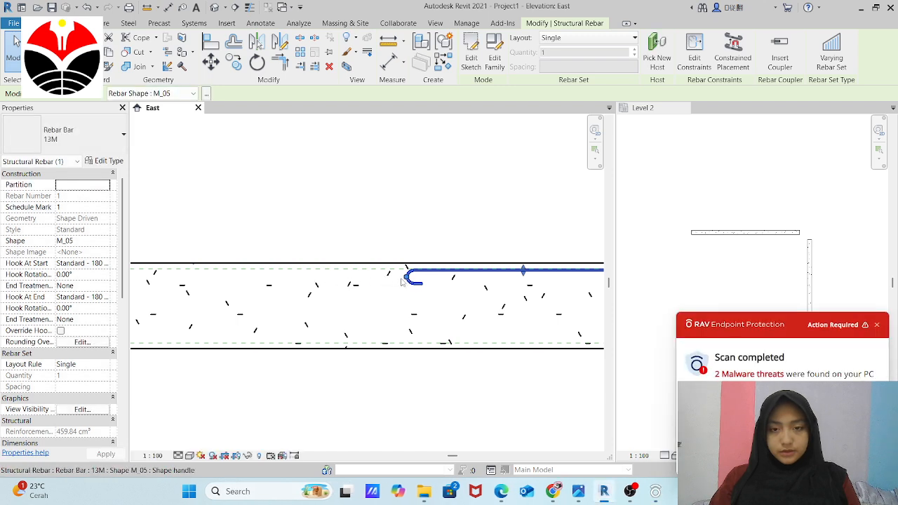
left_click_drag(407, 278, 80, 278)
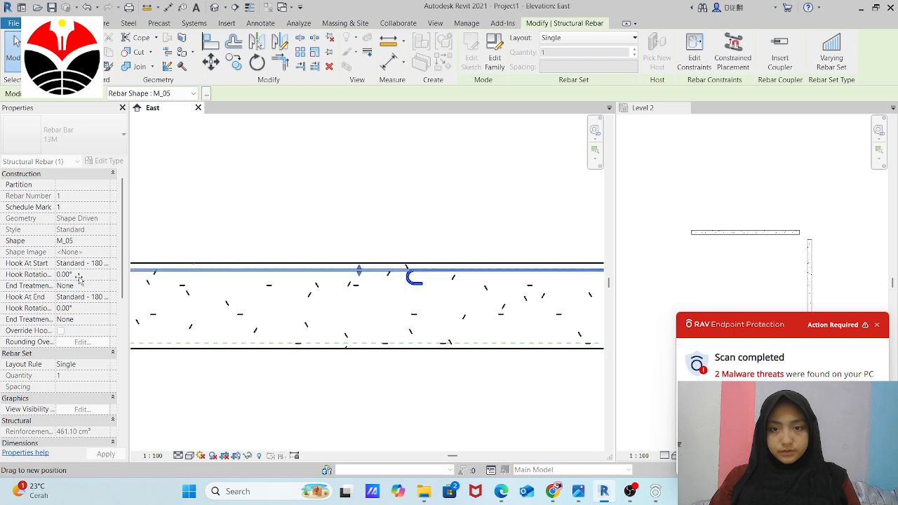
scroll(465, 261, "down", 5)
scroll(221, 264, "up", 9)
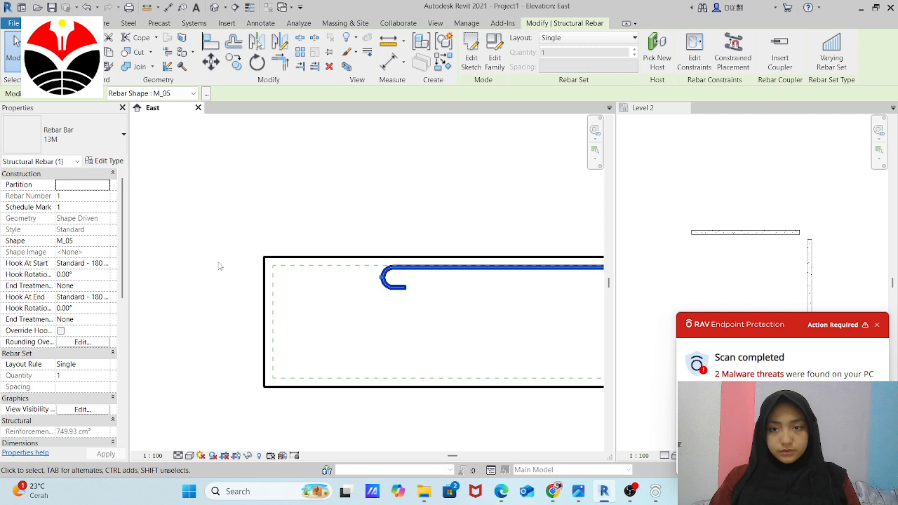
left_click_drag(424, 273, 283, 282)
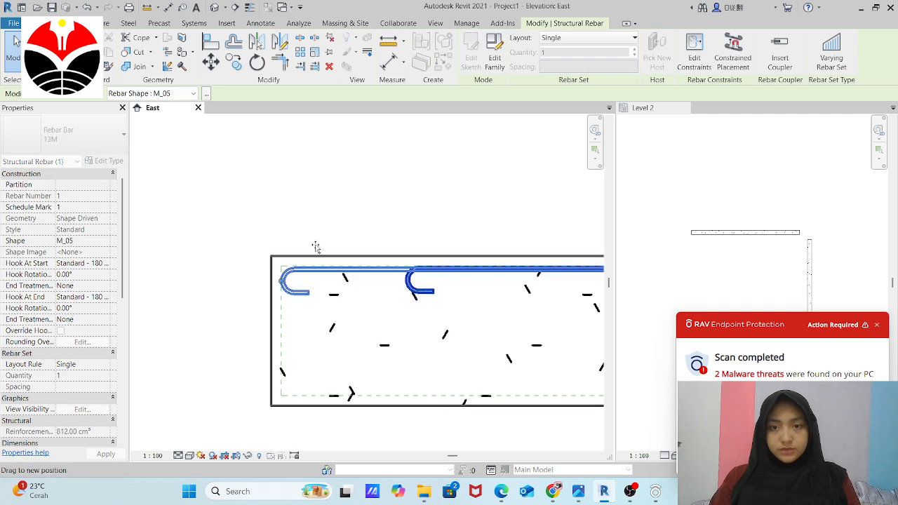
left_click(317, 217)
scroll(210, 241, "down", 5)
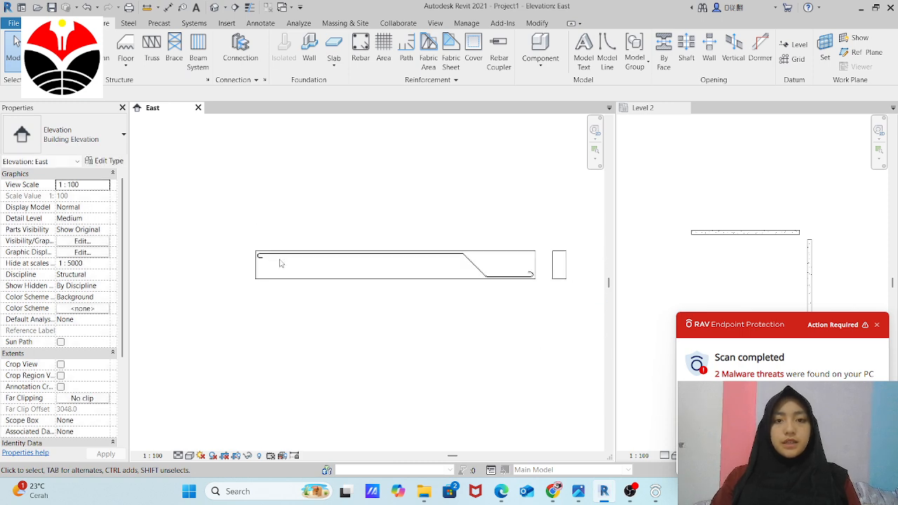
Change the rebar's Hook At Start to Standard - 90 deg.
scroll(523, 291, "up", 8)
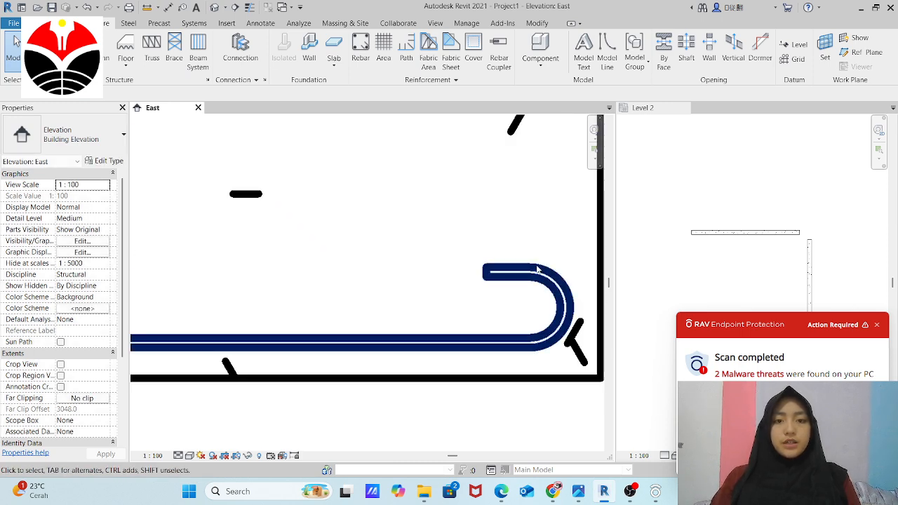
scroll(537, 269, "down", 3)
left_click(508, 317)
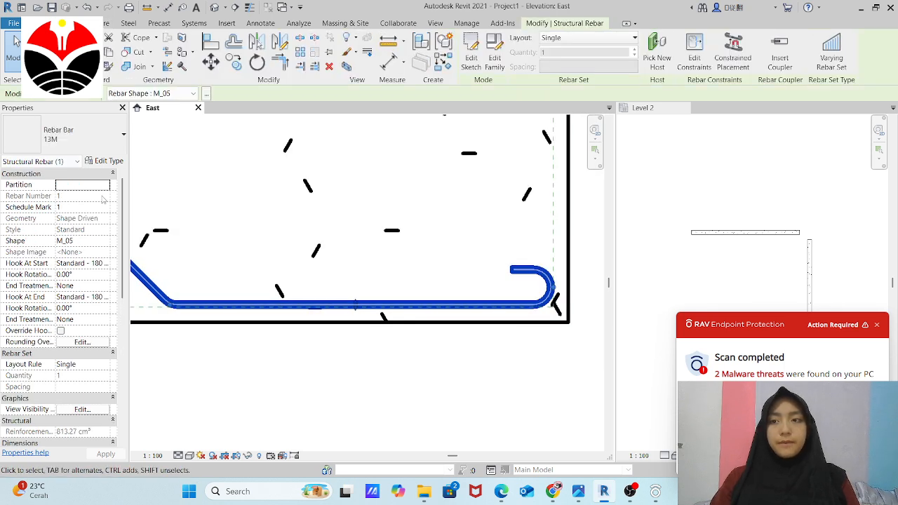
left_click(104, 263)
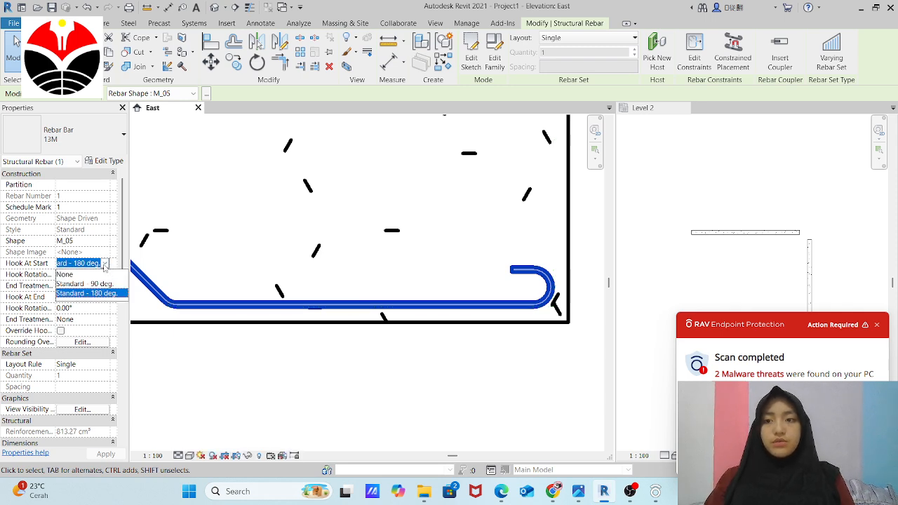
left_click(109, 284)
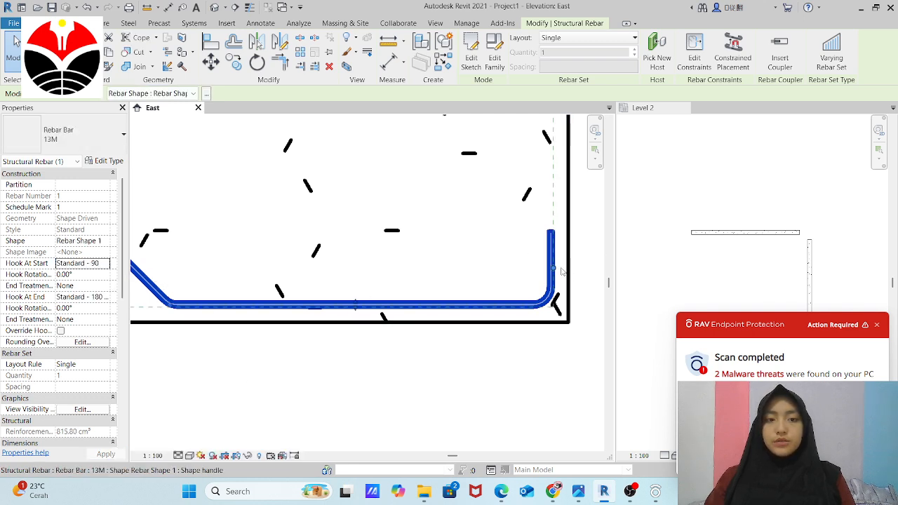
scroll(565, 295, "down", 5)
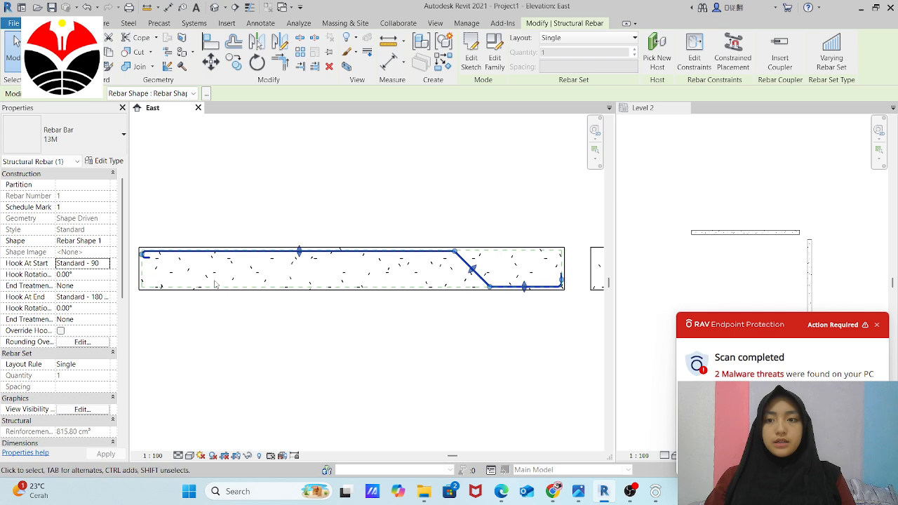
Change the rebar's Hook At End to Standard - 90 deg.
scroll(142, 255, "up", 3)
scroll(175, 223, "up", 4)
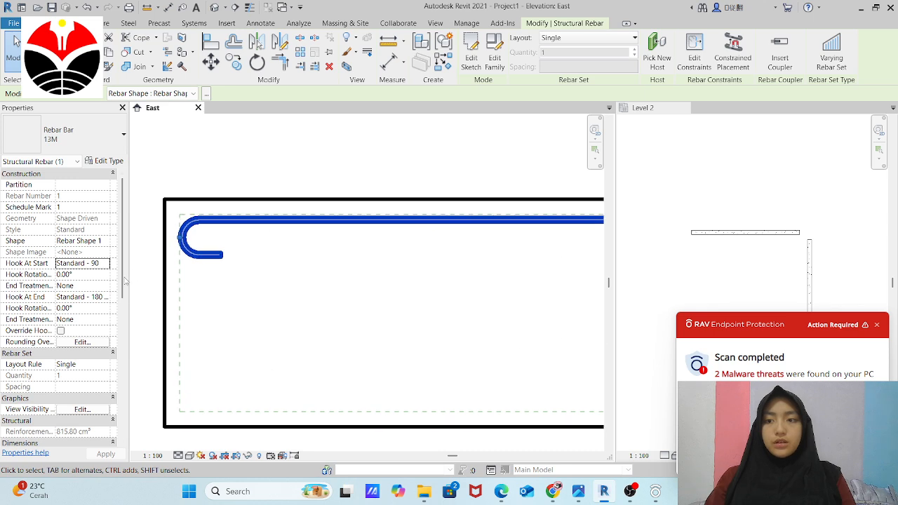
left_click(84, 297)
left_click(105, 297)
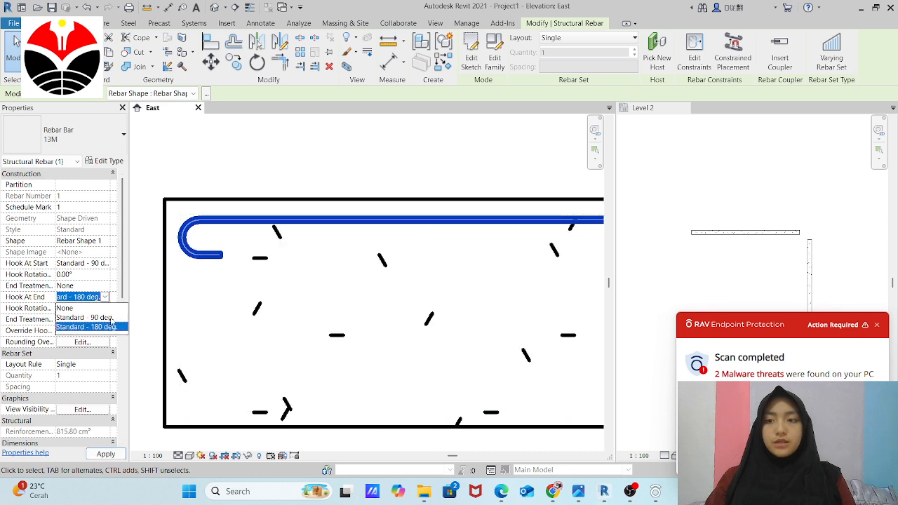
left_click(110, 318)
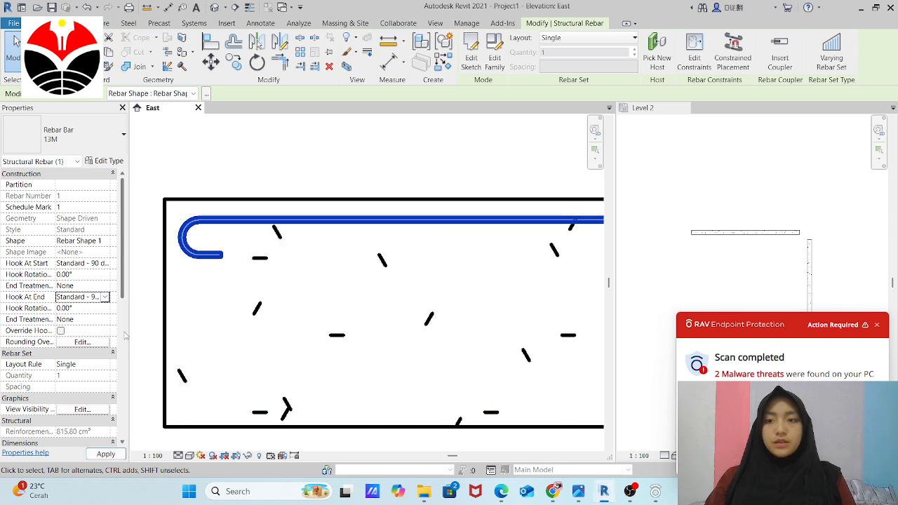
left_click(249, 299)
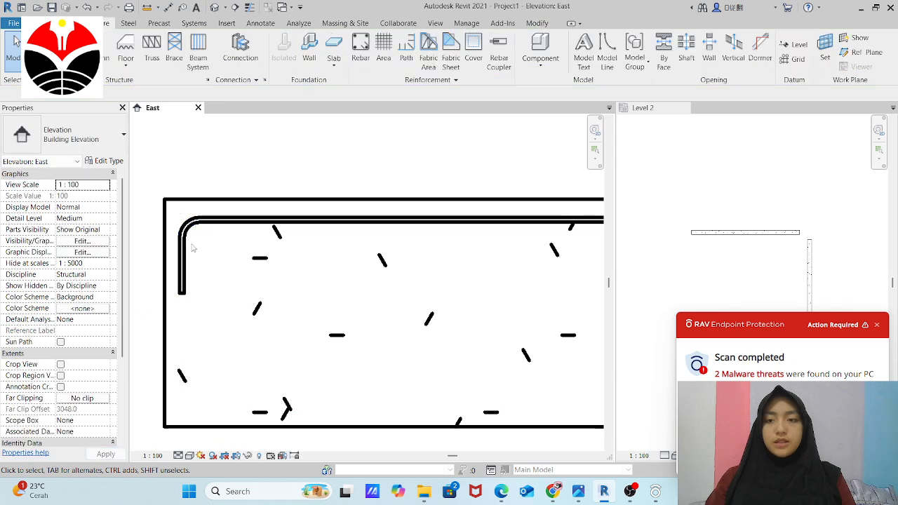
Inspect the rebar's bends and 90-degree hooks along the beam, and review its segment dimensions and bar length properties.
scroll(193, 247, "down", 5)
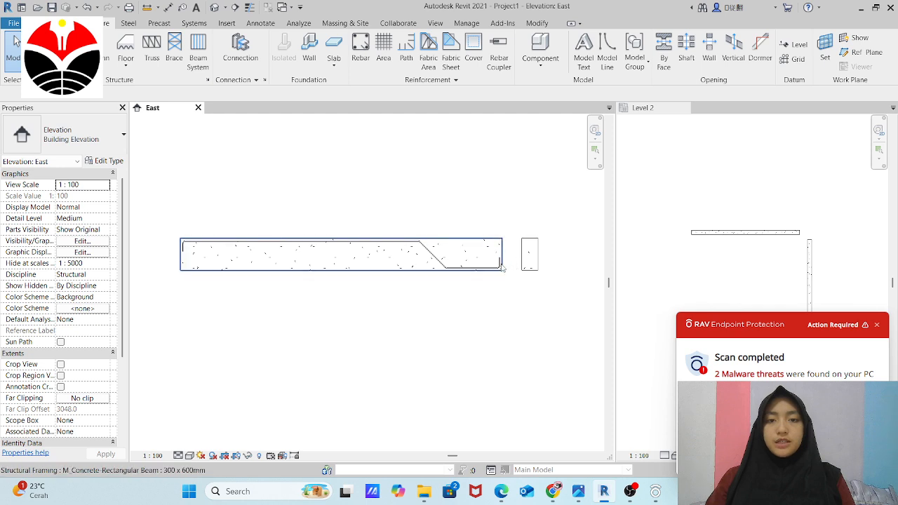
scroll(411, 248, "up", 4)
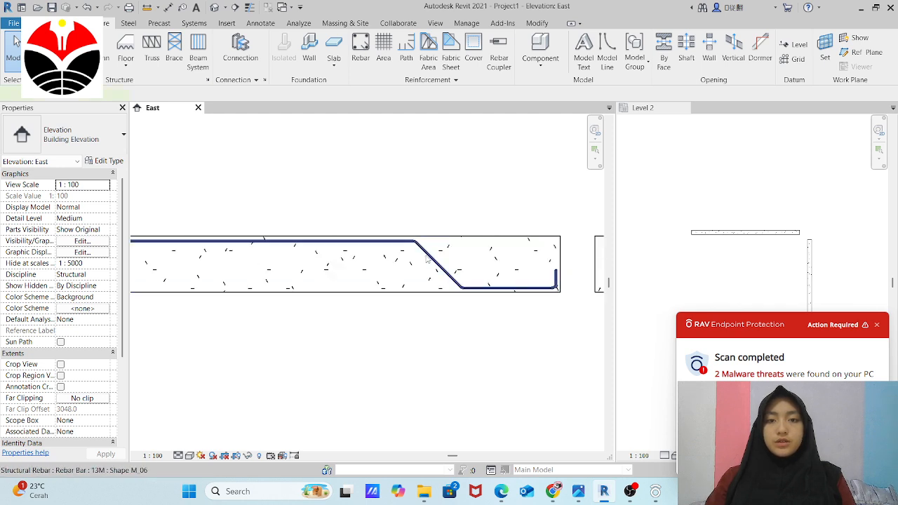
left_click(428, 259)
left_click(508, 226)
scroll(311, 266, "down", 1)
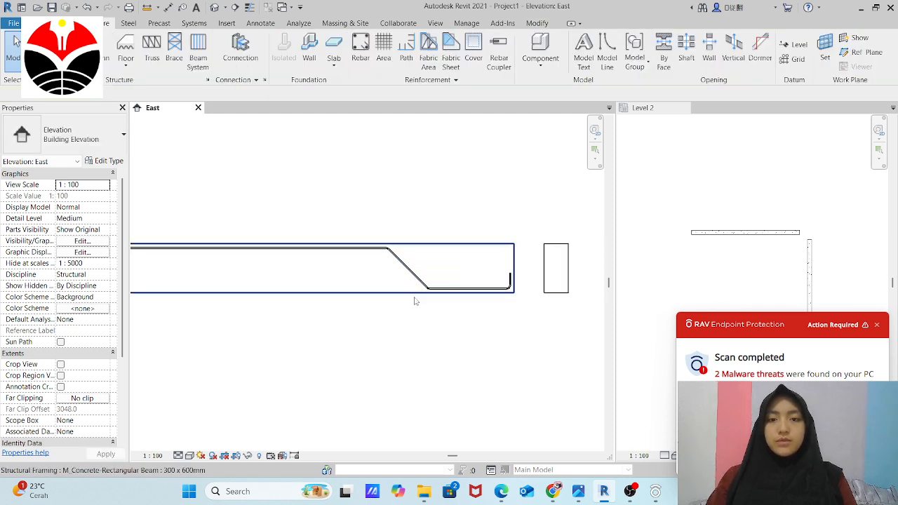
scroll(541, 260, "up", 5)
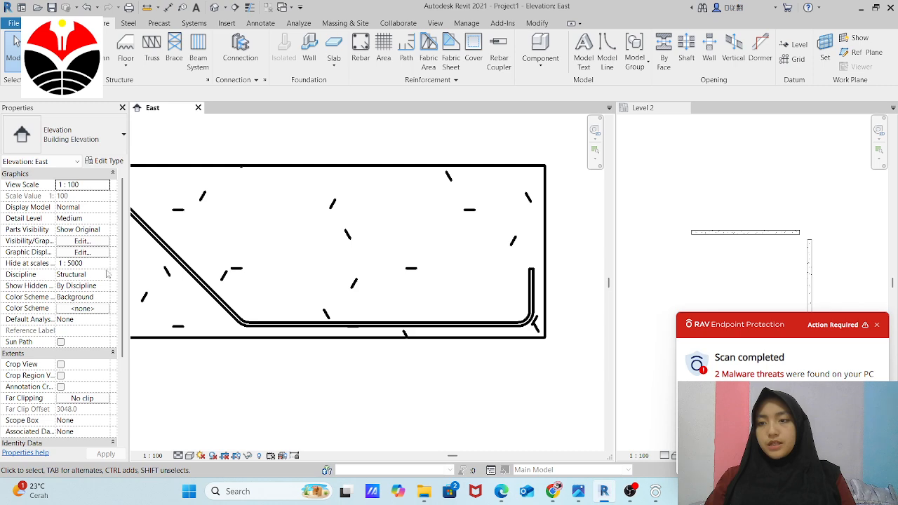
left_click(185, 268)
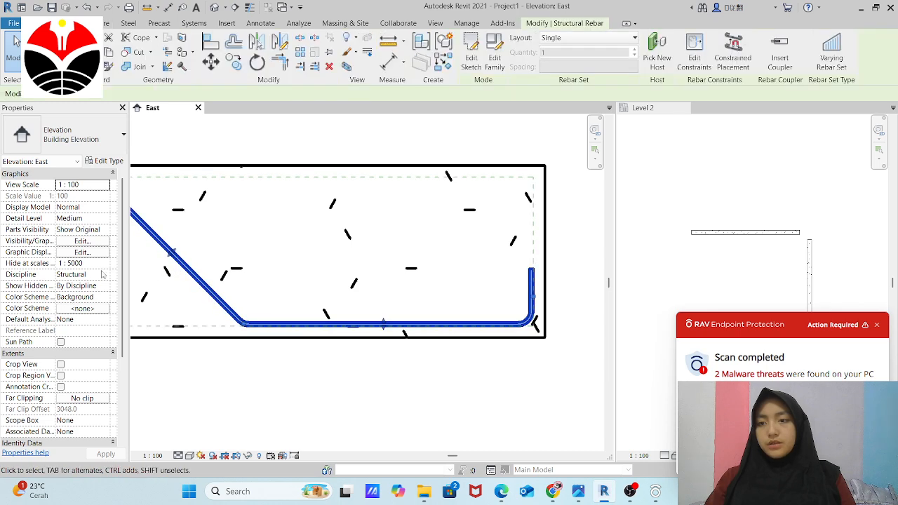
scroll(70, 309, "down", 8)
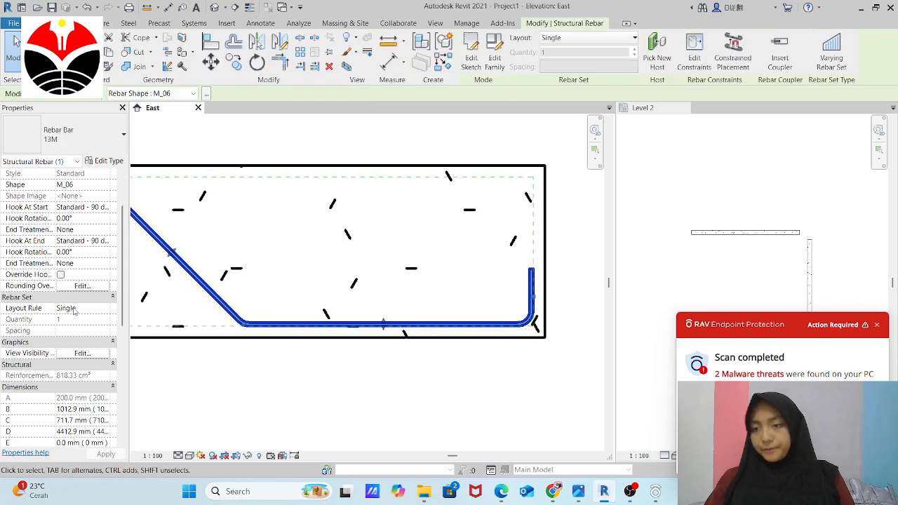
scroll(73, 308, "down", 1)
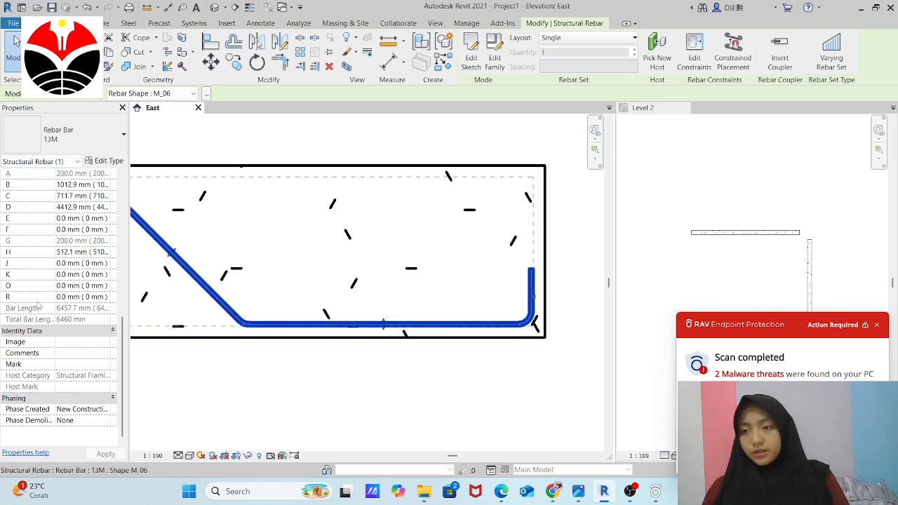
scroll(42, 308, "up", 2)
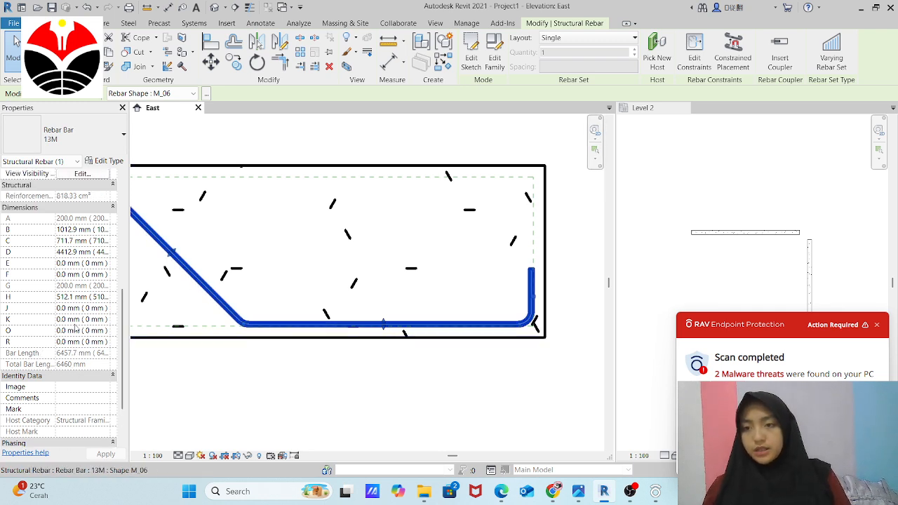
Set the bottom-face rebar cover of the 300 x 600mm concrete beam to Interior (shells) - 19M to 57M <20 mm>.
key("Escape")
left_click(306, 171)
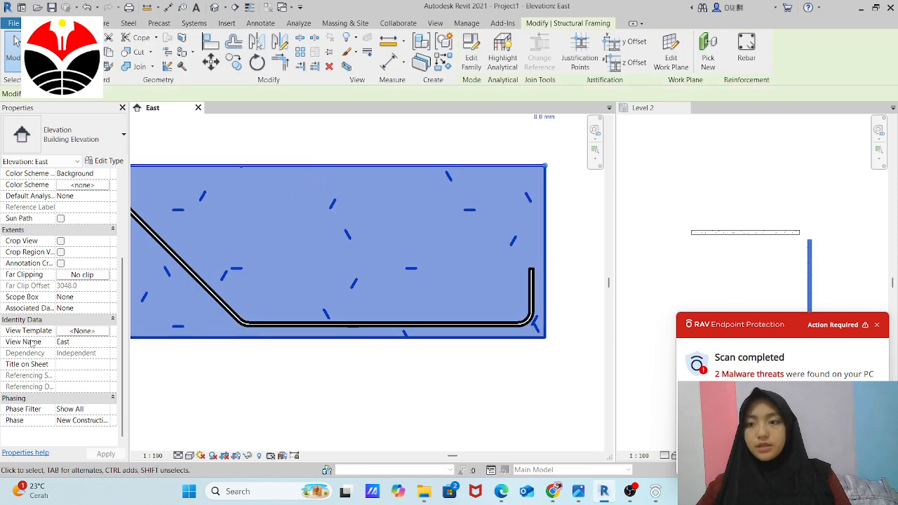
scroll(65, 275, "up", 2)
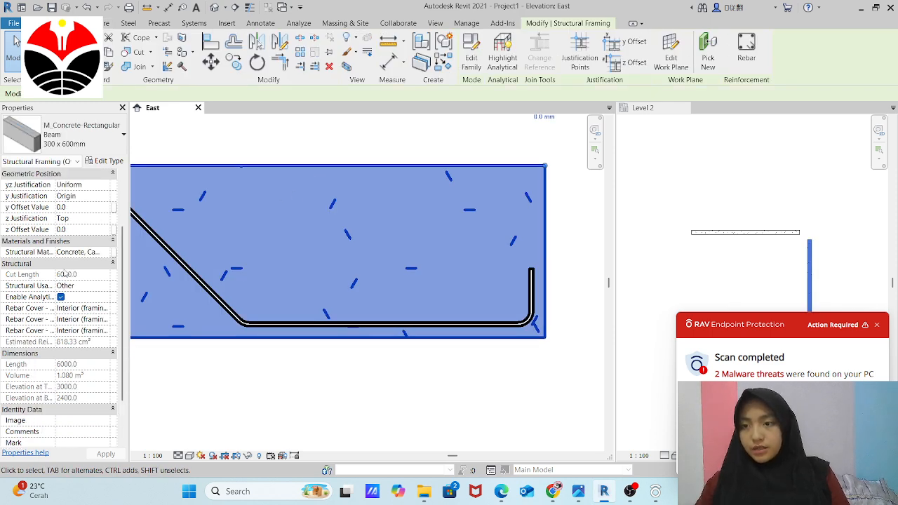
scroll(65, 275, "up", 3)
scroll(62, 272, "down", 5)
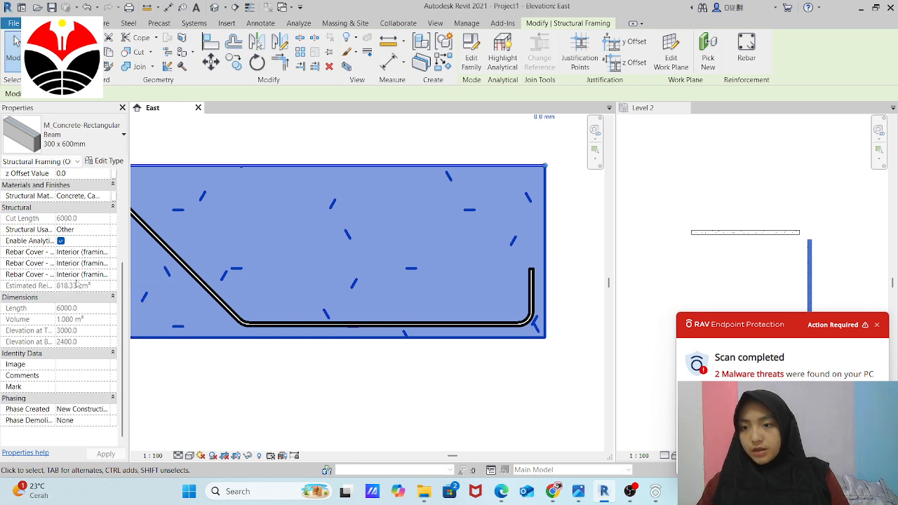
left_click(83, 264)
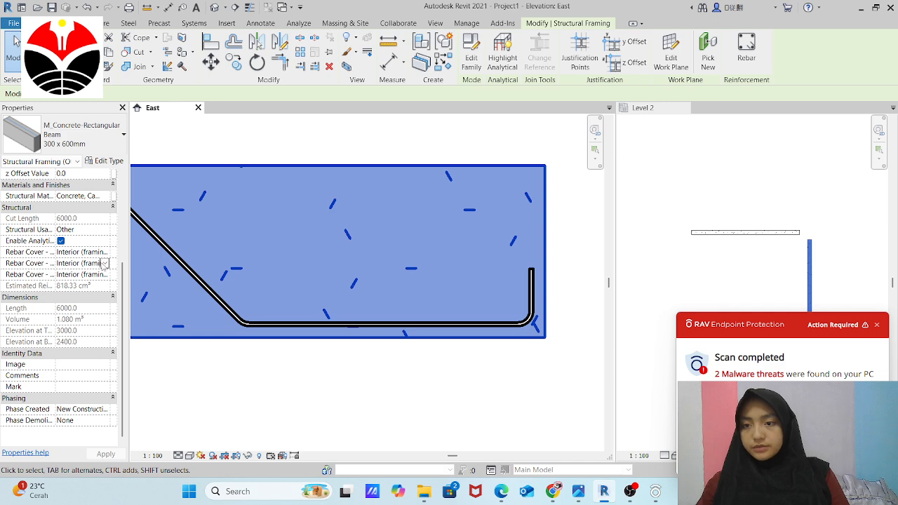
left_click(104, 263)
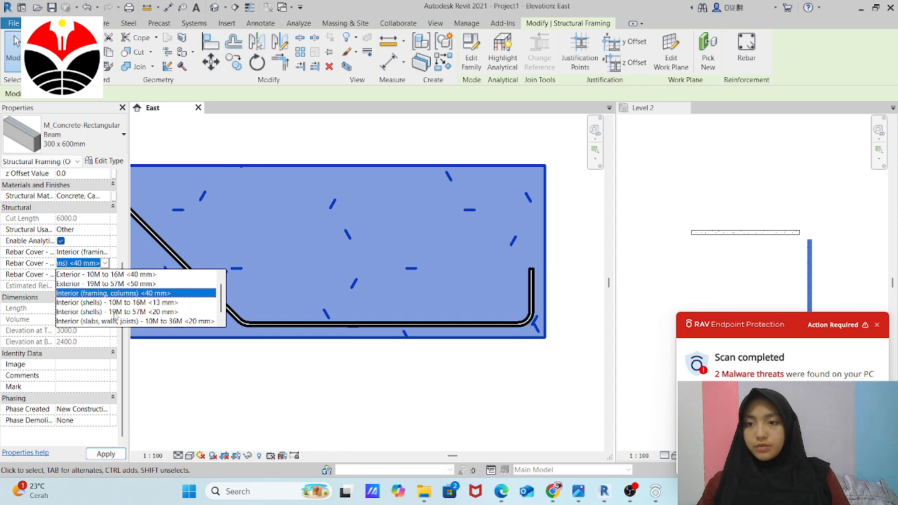
left_click(112, 312)
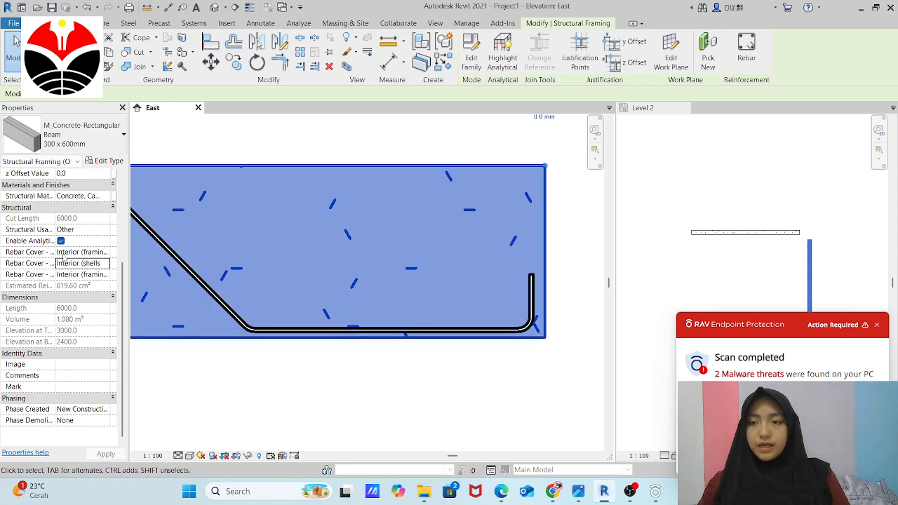
Return the beam's bottom-face rebar cover to Interior (framing, columns) <40 mm>.
left_click(105, 265)
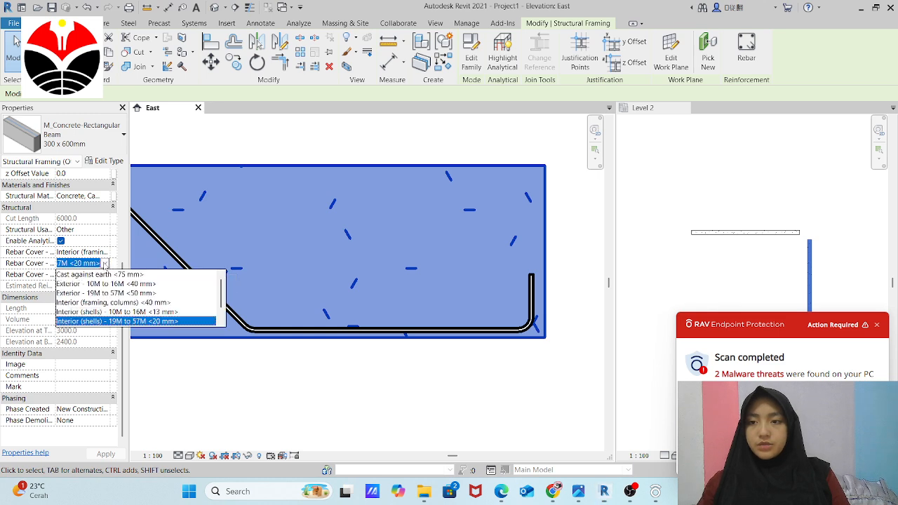
left_click(130, 302)
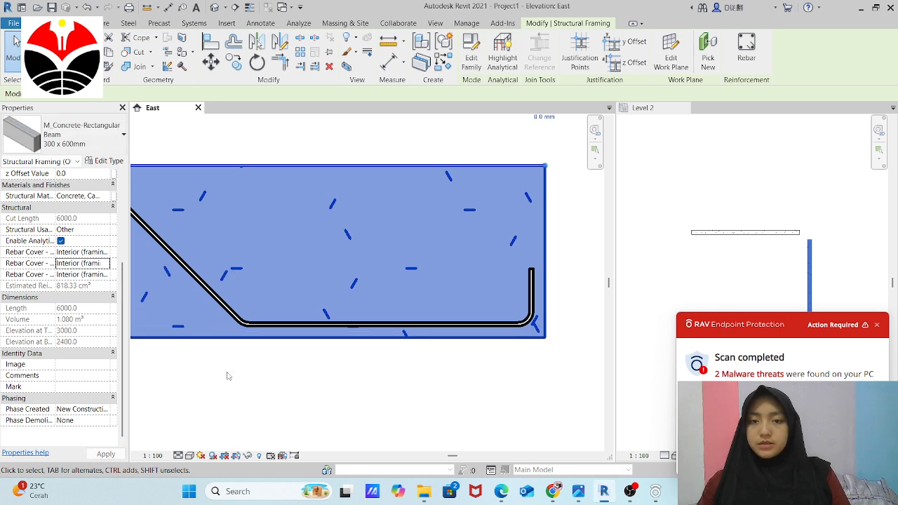
left_click(406, 382)
scroll(582, 298, "down", 3)
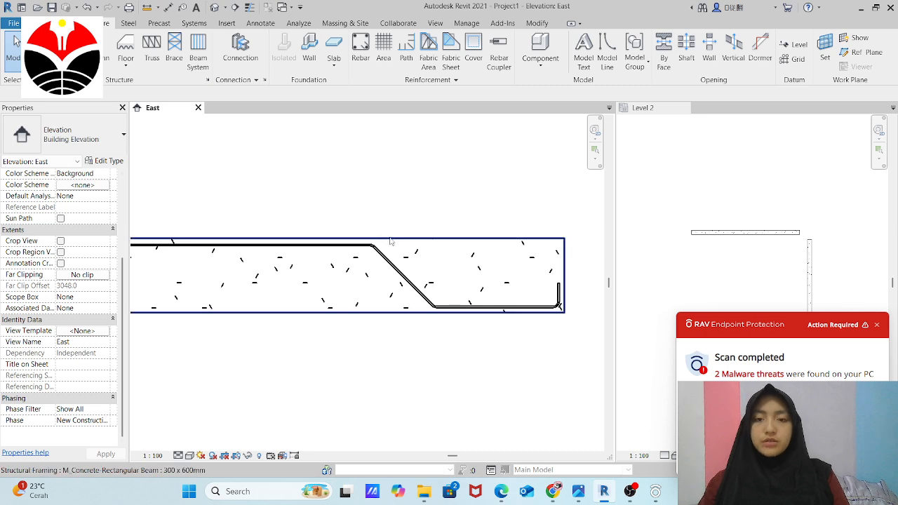
Set the Standard Hook Bend Diameter of the bent rebar's 13M type to 150 mm.
left_click(559, 298)
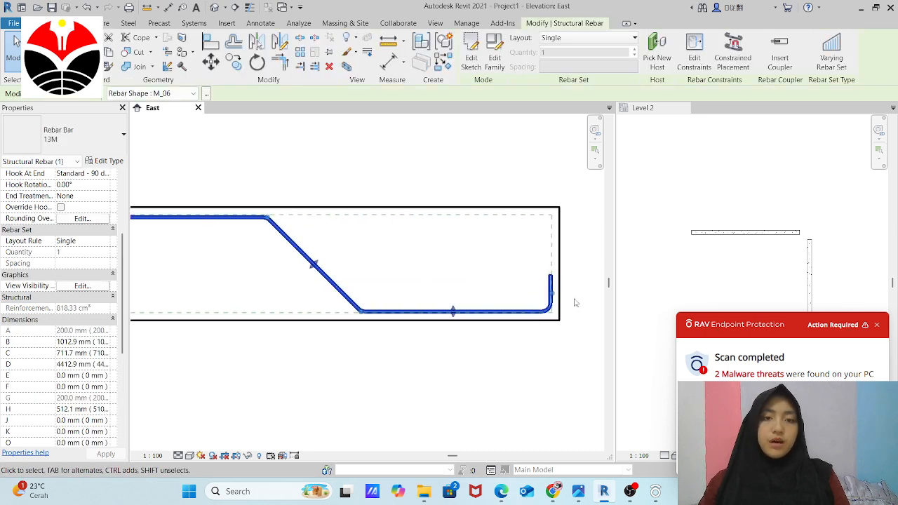
scroll(555, 289, "up", 5)
scroll(542, 275, "down", 1)
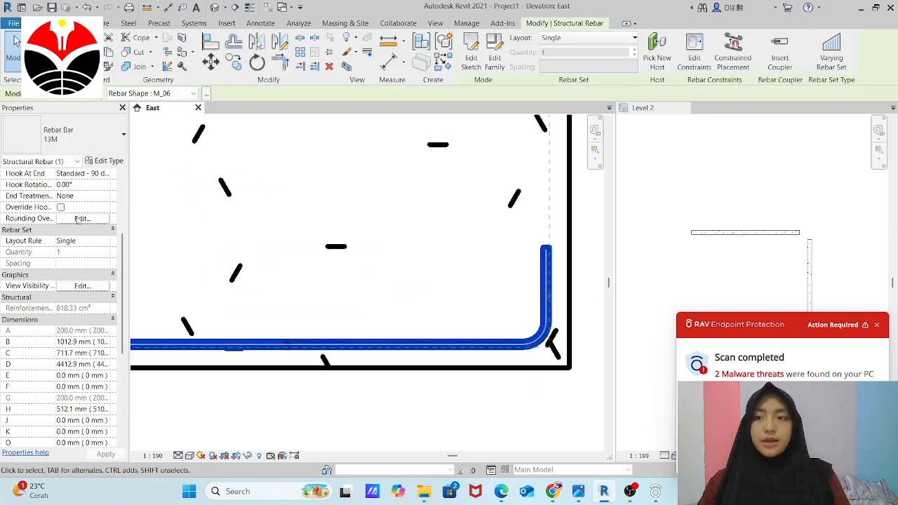
left_click(105, 161)
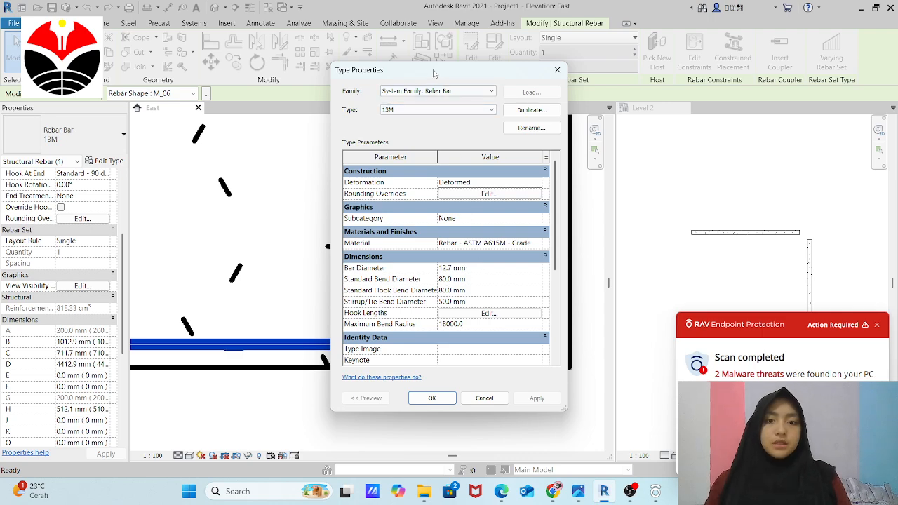
left_click_drag(433, 73, 656, 67)
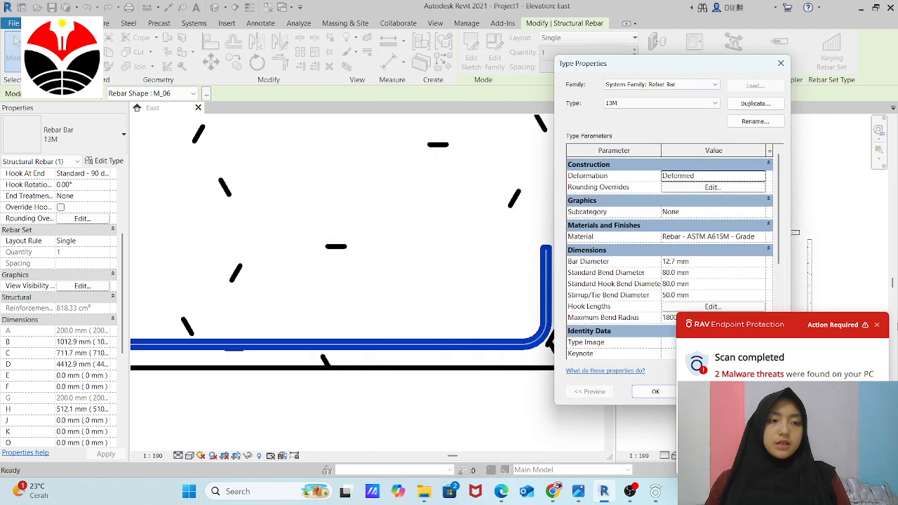
left_click(875, 329)
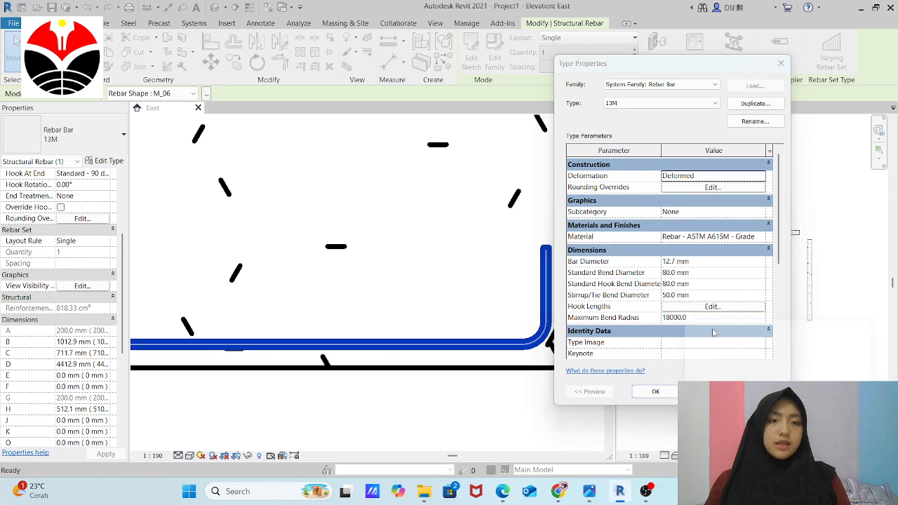
left_click(878, 326)
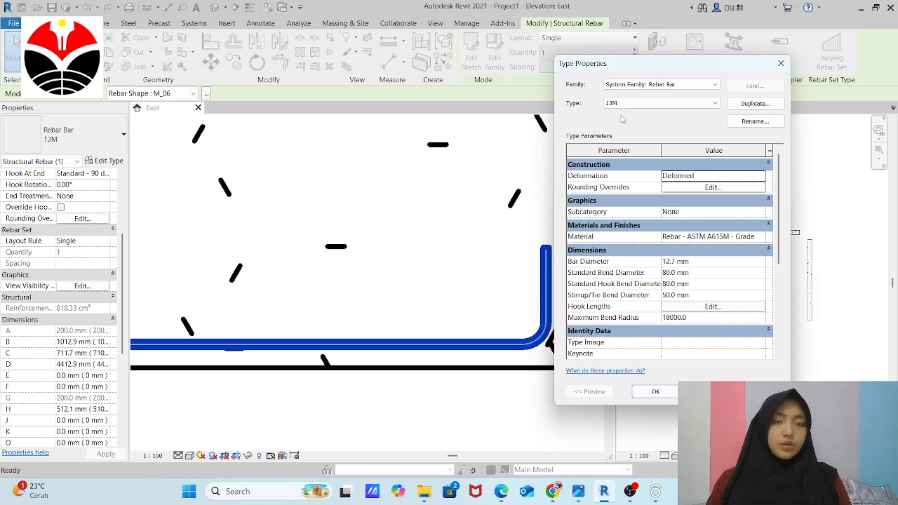
left_click_drag(615, 64, 633, 65)
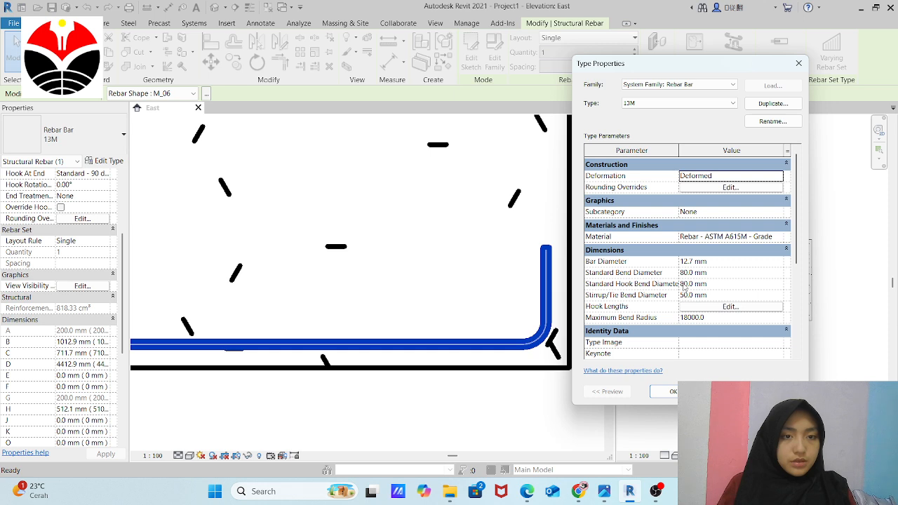
left_click(687, 284)
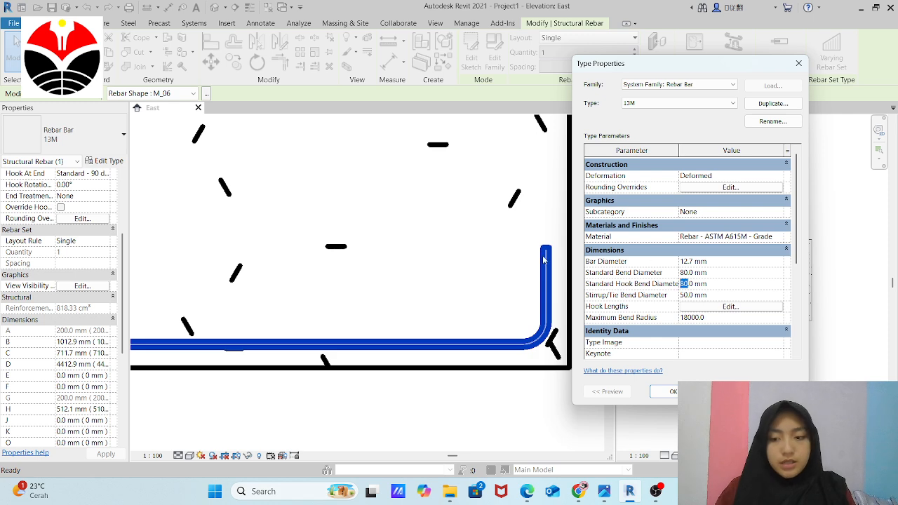
type("150")
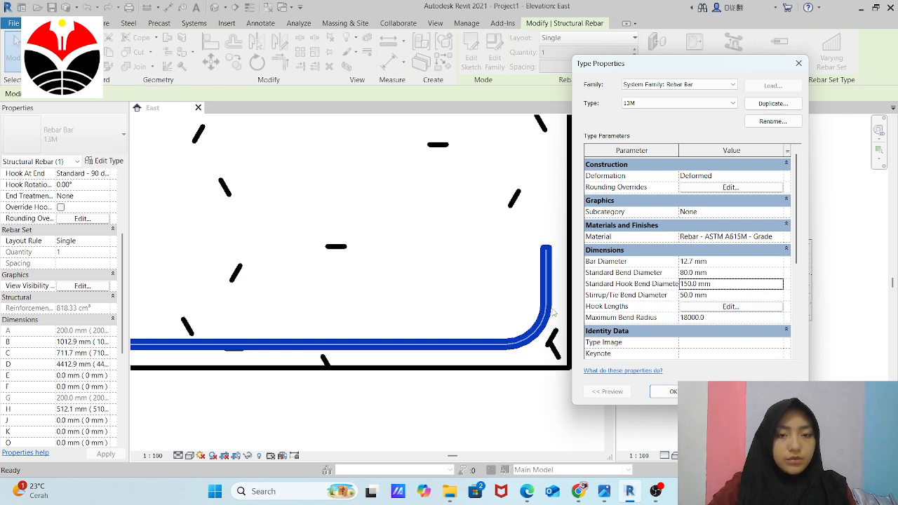
Set the Standard Bend Diameter of the 13M rebar type to 150 mm.
left_click(689, 270)
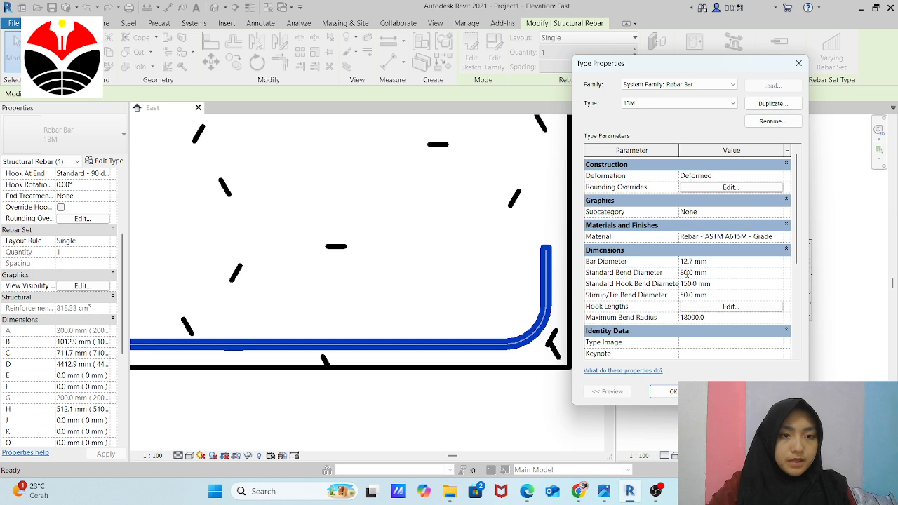
left_click_drag(688, 273, 662, 279)
type("150")
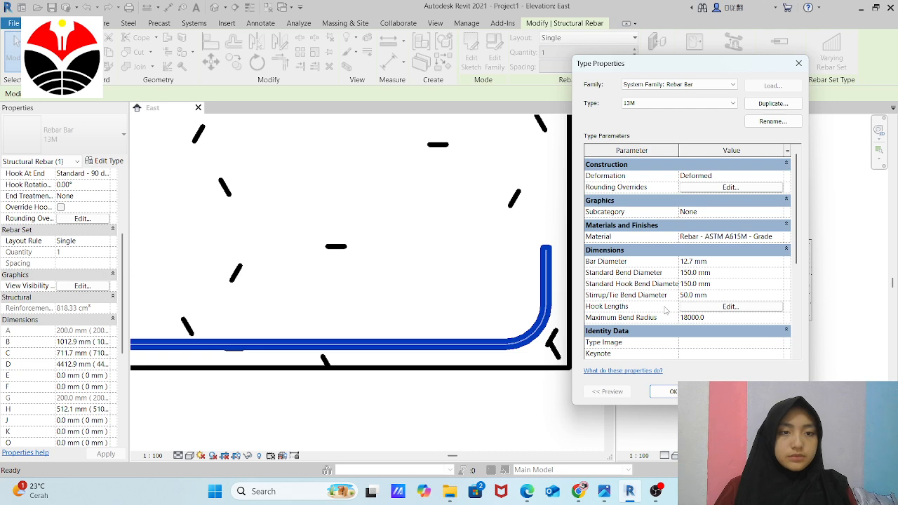
Set the 13M rebar type's Standard - 90 deg hook length to 300 mm and apply the type changes.
scroll(668, 308, "down", 3)
scroll(670, 305, "up", 3)
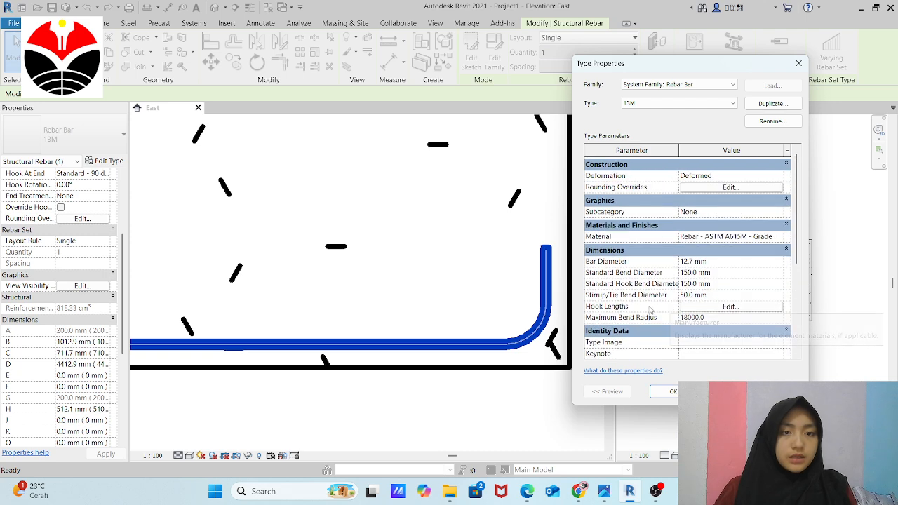
left_click(719, 309)
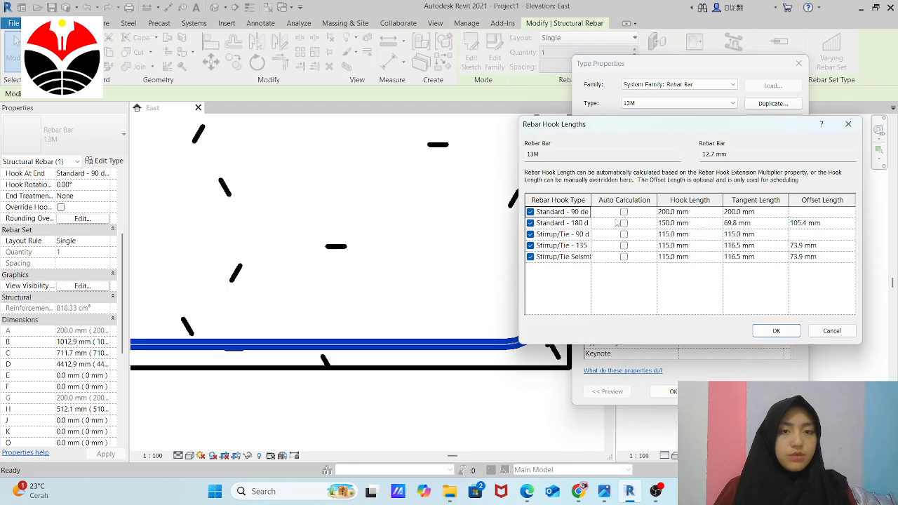
left_click_drag(605, 130, 213, 204)
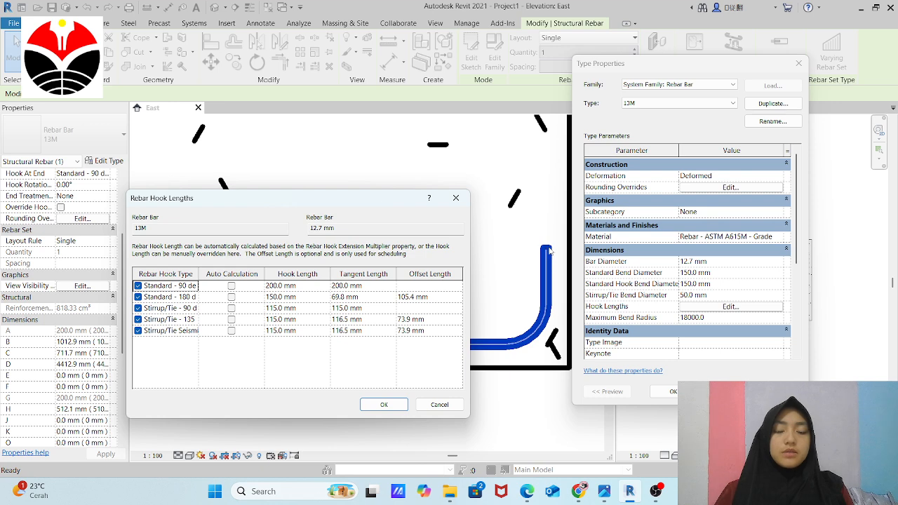
left_click(270, 287)
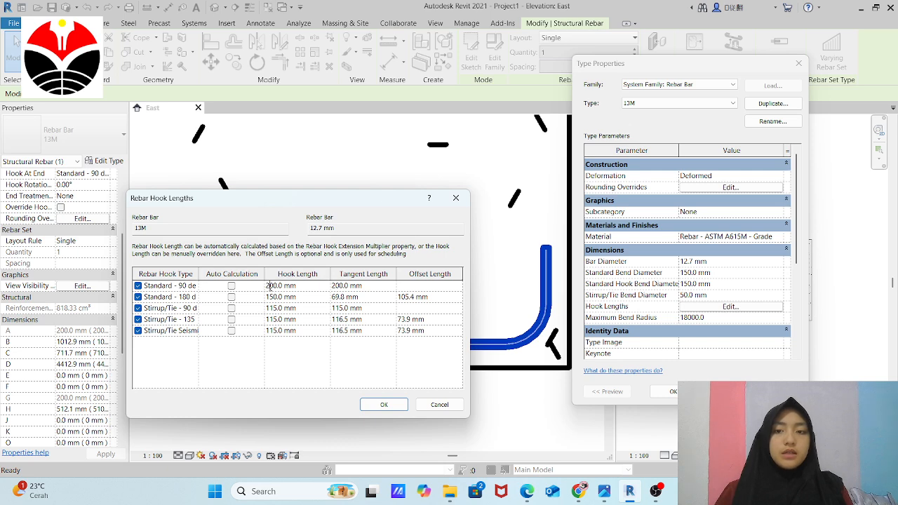
left_click_drag(277, 286, 267, 283)
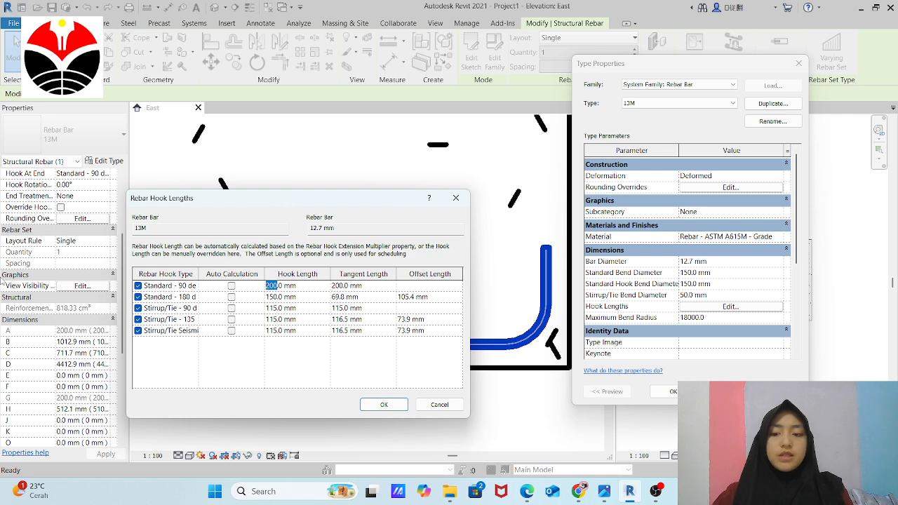
type("300")
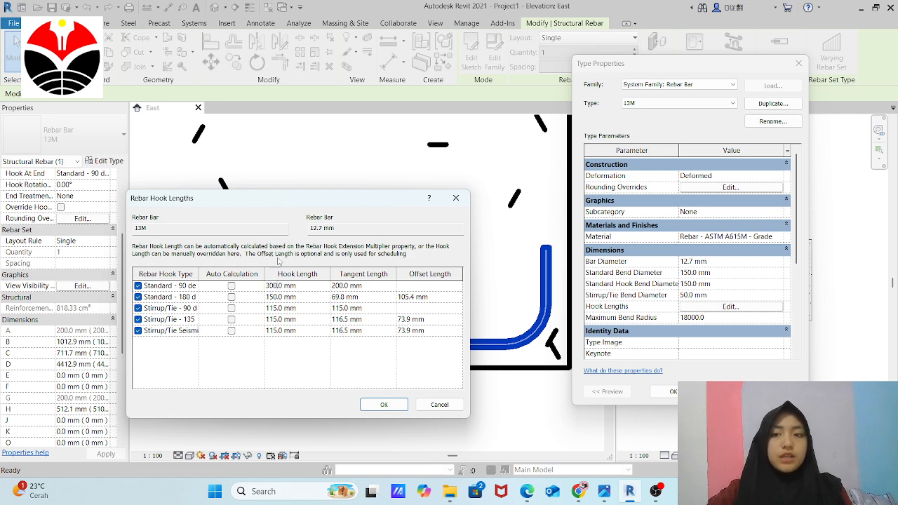
left_click(383, 404)
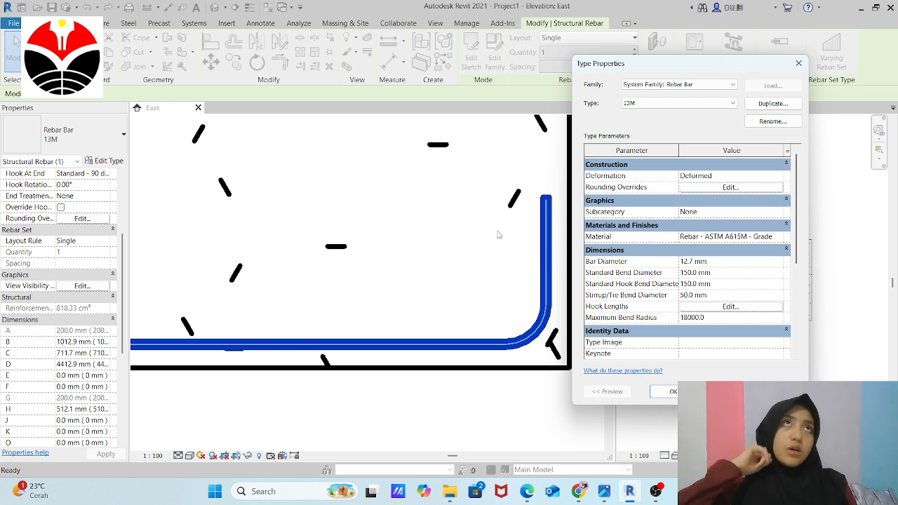
left_click(715, 312)
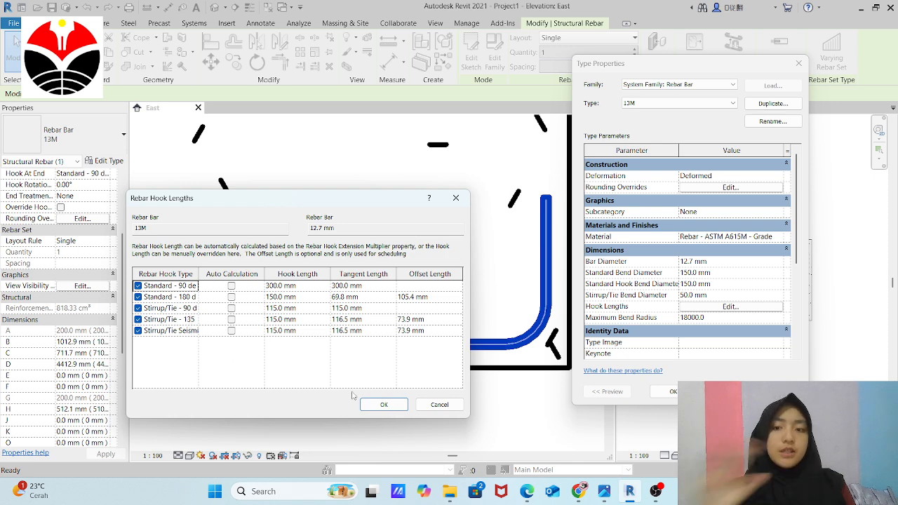
left_click(440, 404)
left_click(663, 392)
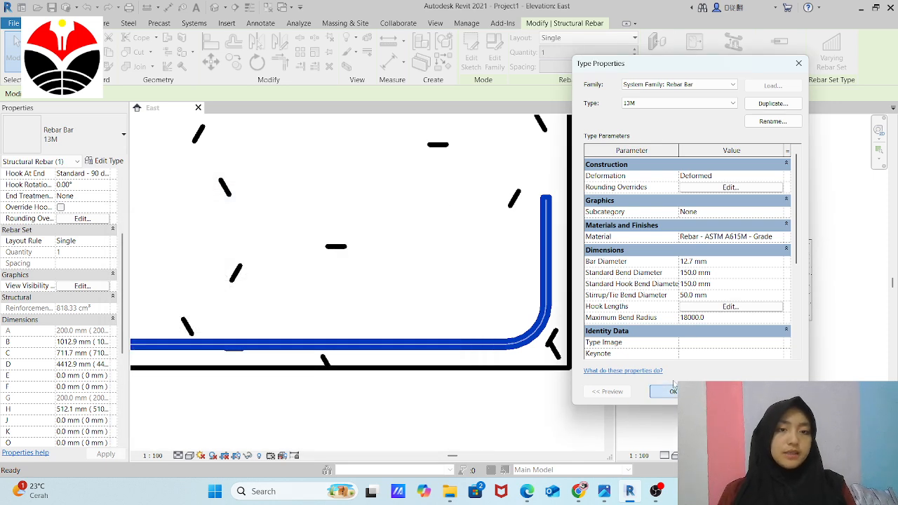
Change the bent rebar's bar type to 32M.
scroll(519, 358, "down", 6)
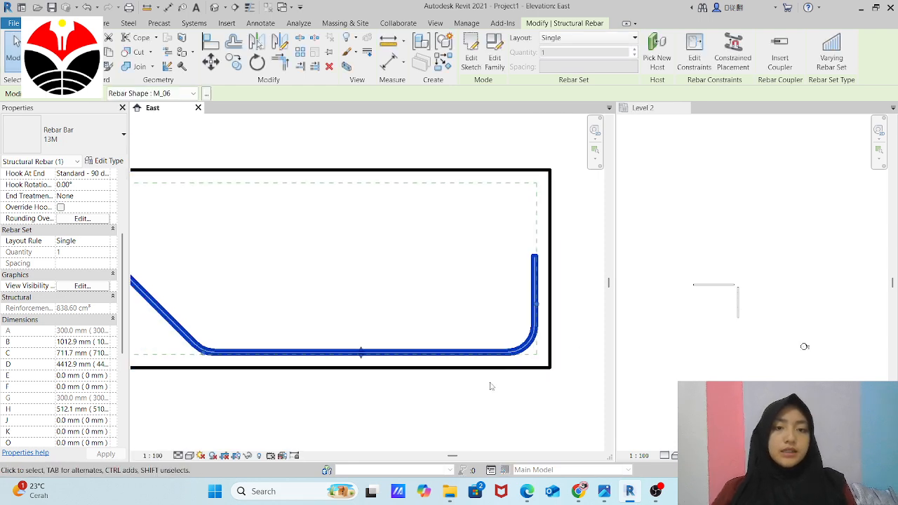
scroll(279, 351, "down", 2)
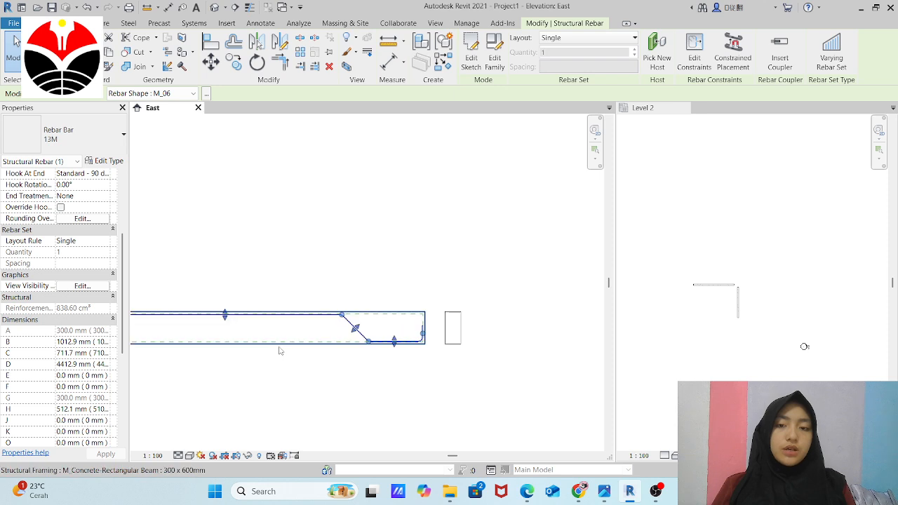
scroll(381, 354, "up", 6)
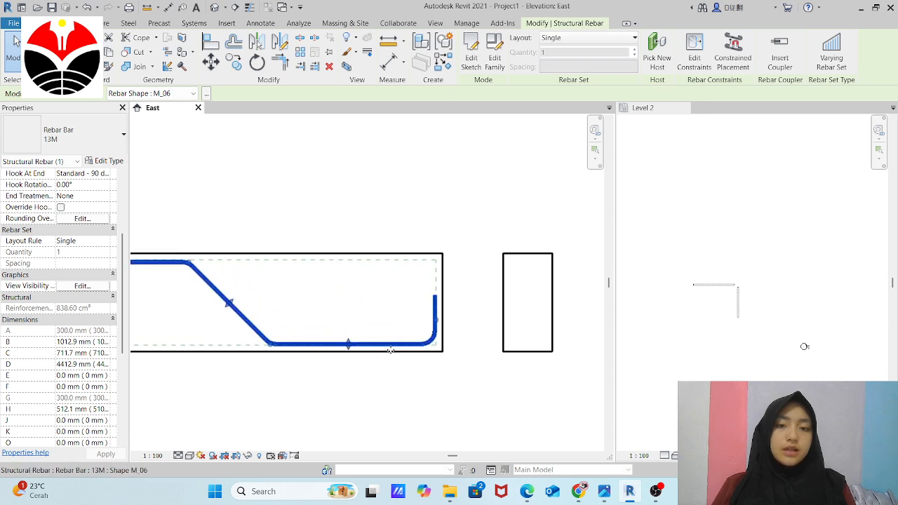
scroll(381, 360, "up", 1)
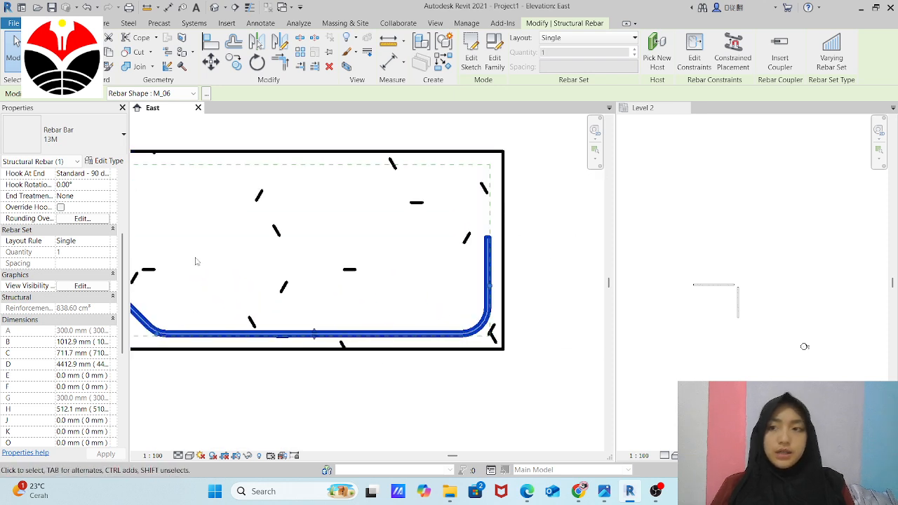
left_click(105, 145)
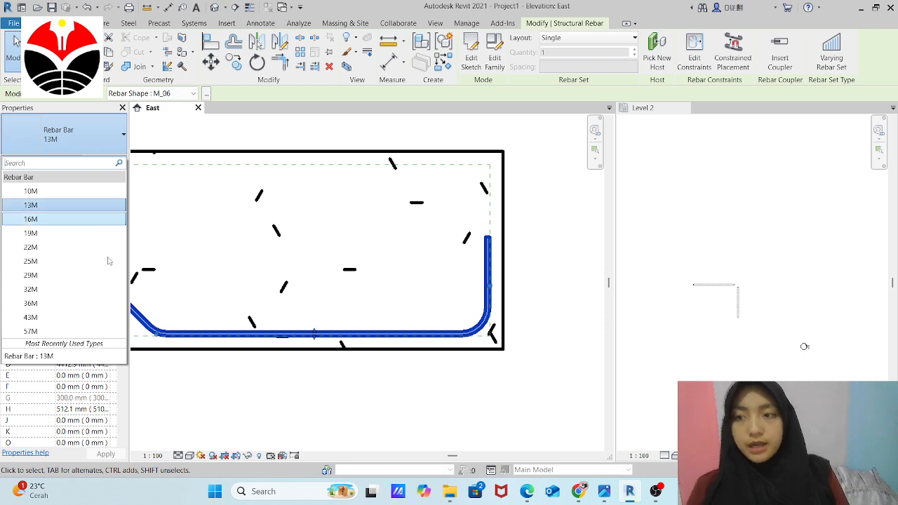
left_click(71, 290)
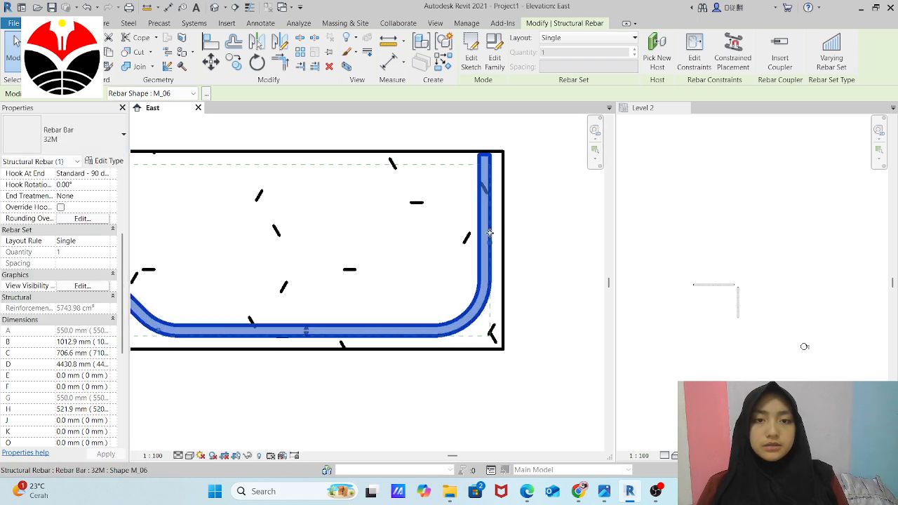
Switch the bent rebar's bar type to 25M and deselect the bar.
scroll(578, 274, "down", 4)
scroll(570, 304, "down", 5)
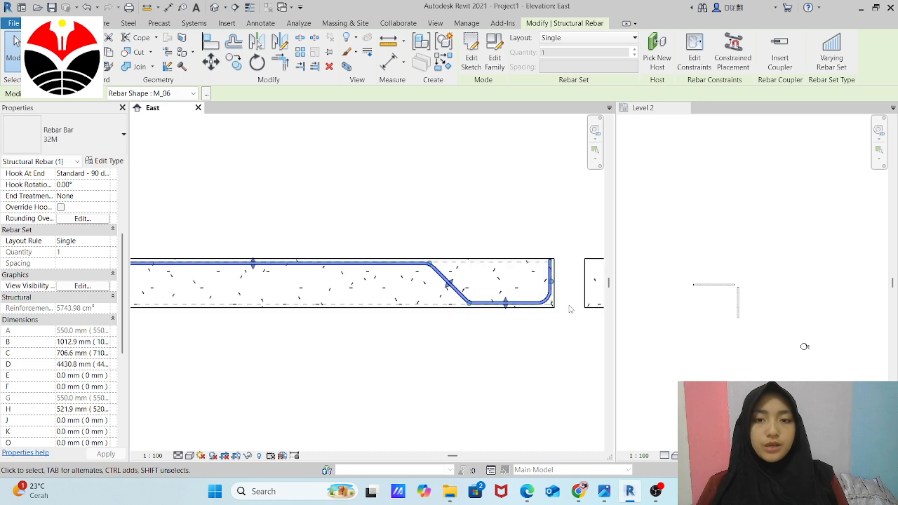
scroll(564, 300, "up", 6)
left_click(54, 139)
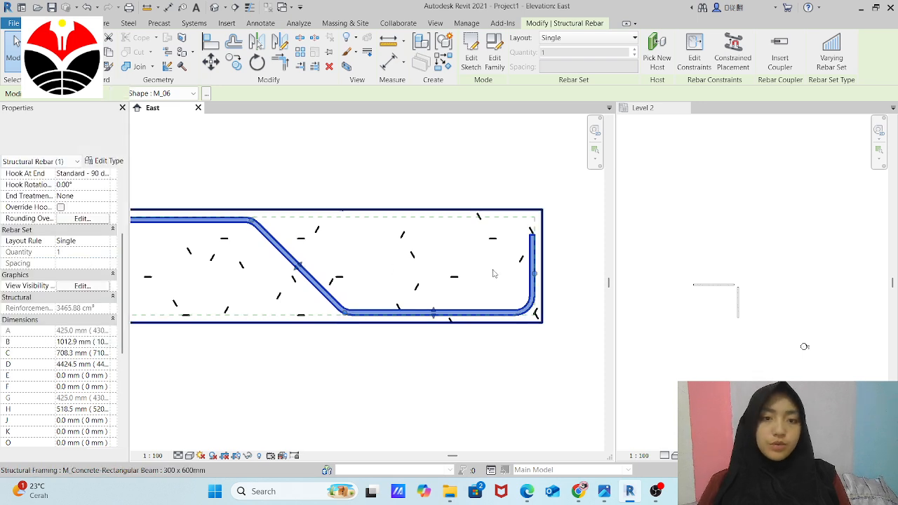
scroll(539, 291, "down", 5)
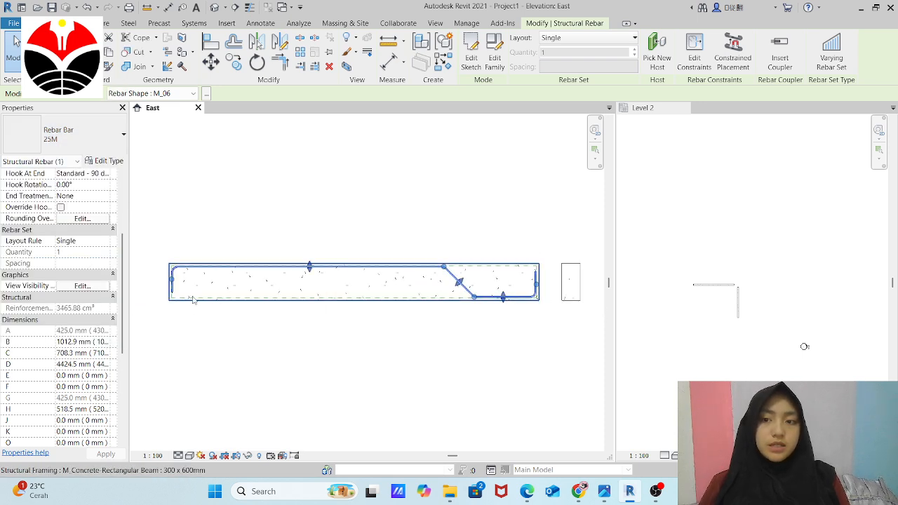
key("Escape")
scroll(198, 324, "down", 2)
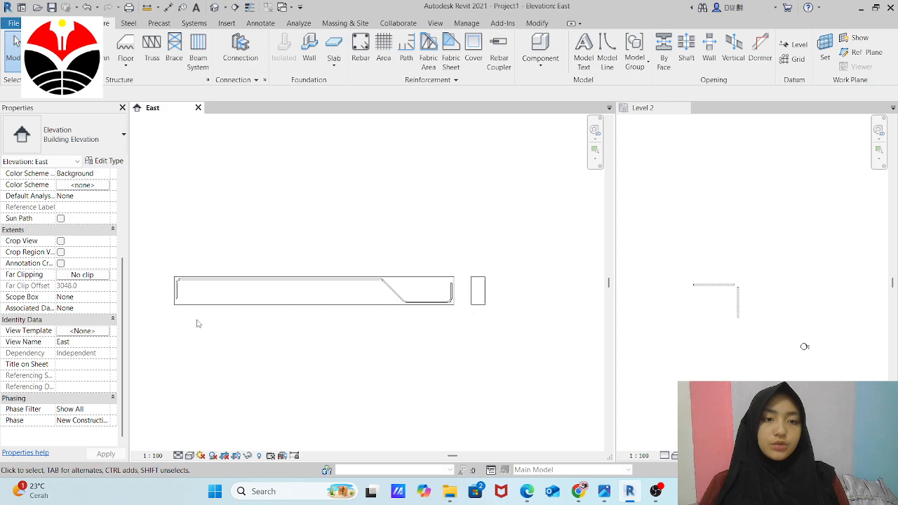
Change the Level 2 structural plan's visual style to an unshaded display that shows the rebar inside the beams.
scroll(798, 293, "up", 2)
scroll(807, 266, "down", 2)
scroll(694, 309, "up", 4)
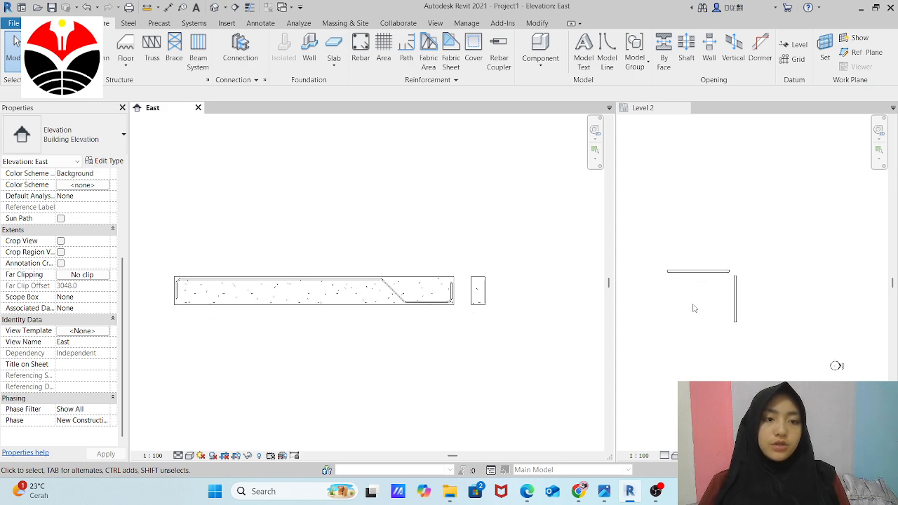
scroll(772, 302, "up", 4)
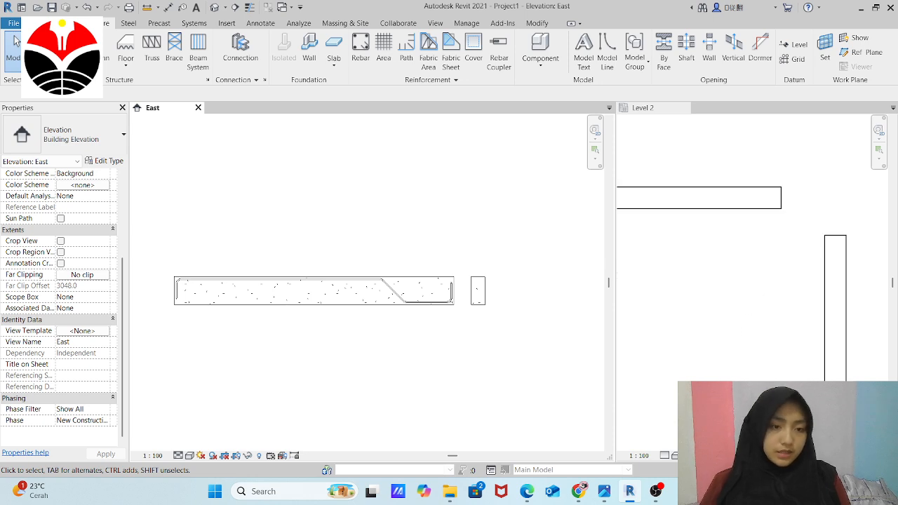
left_click(673, 443)
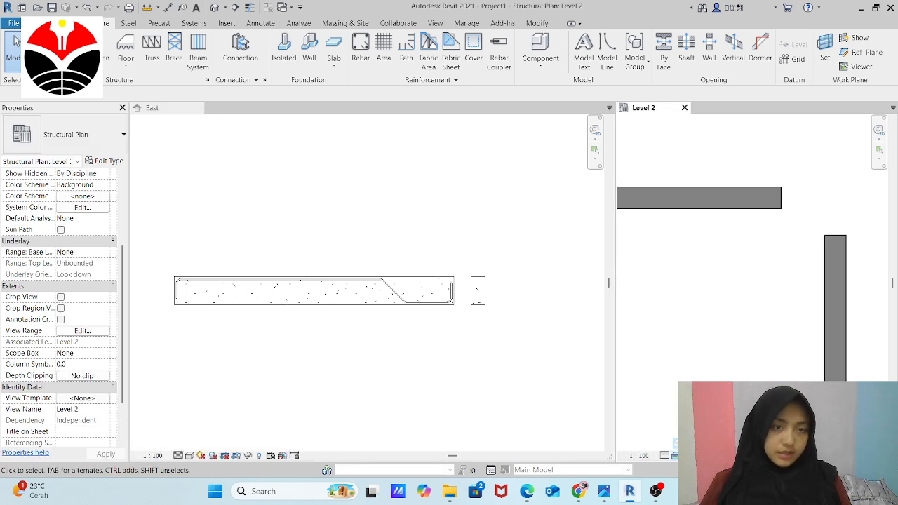
left_click(674, 456)
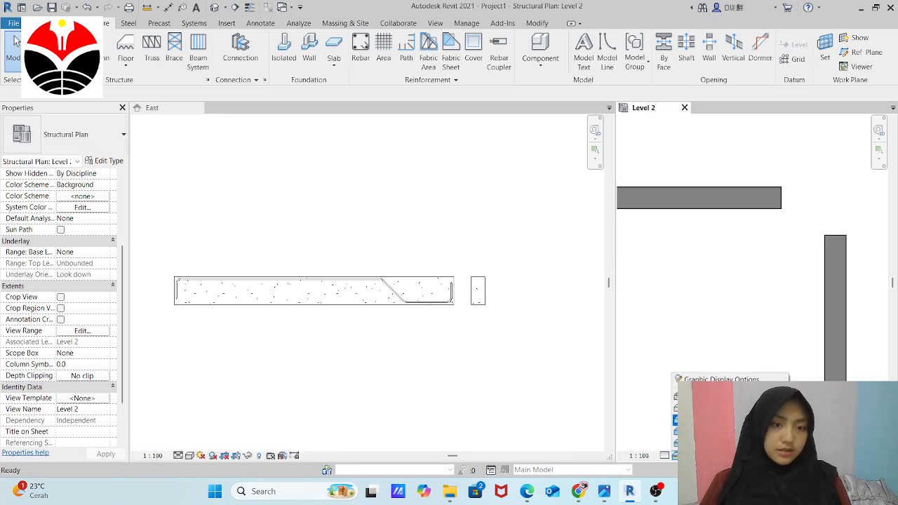
left_click(701, 397)
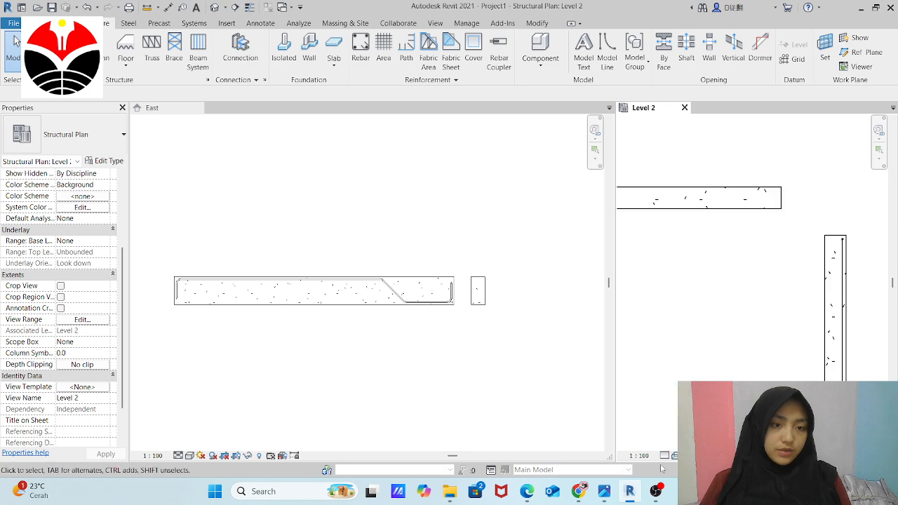
Set the Level 2 structural plan's detail level to Fine so the rebar in the vertical beam shows its thickness.
middle_click_drag(750, 273, 701, 270)
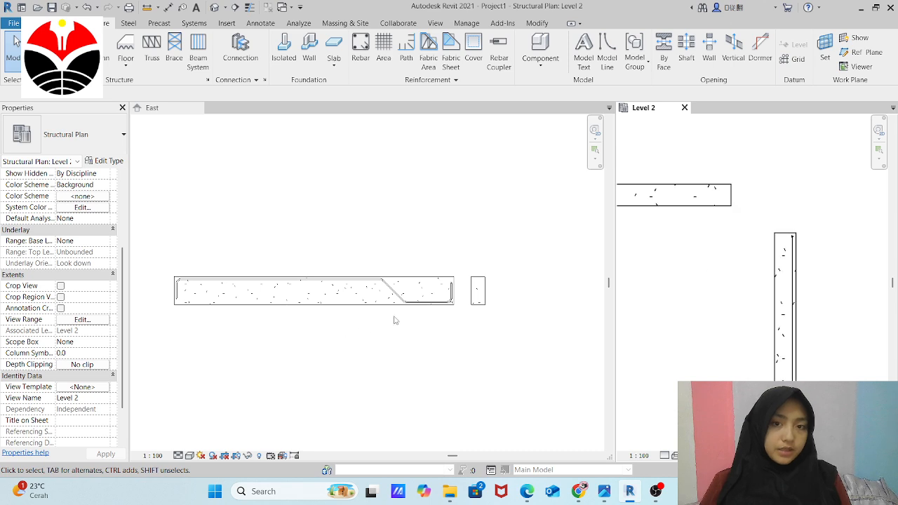
scroll(675, 212, "down", 2)
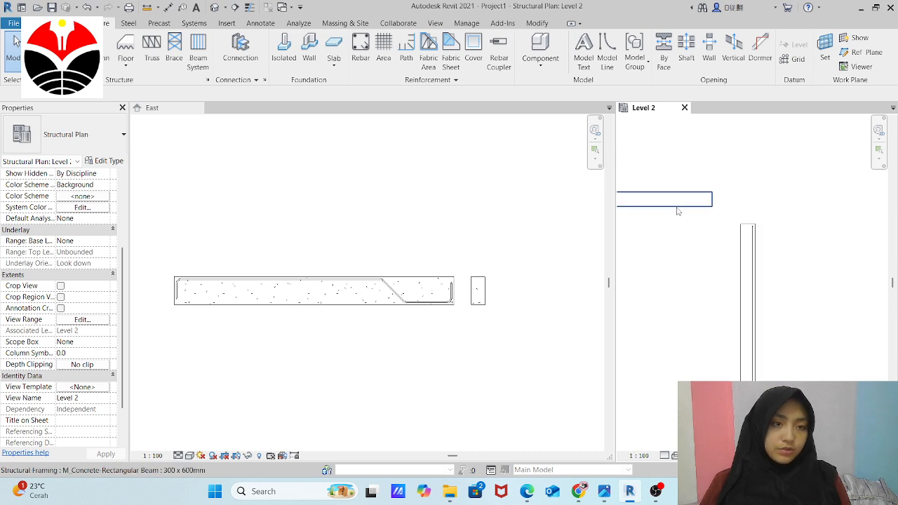
scroll(759, 319, "down", 1)
scroll(759, 344, "up", 3)
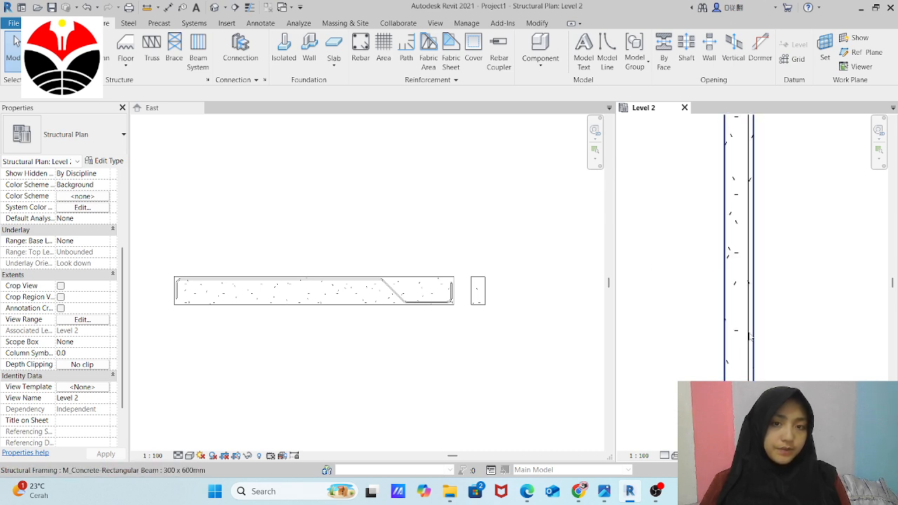
scroll(691, 354, "down", 2)
scroll(737, 193, "up", 3)
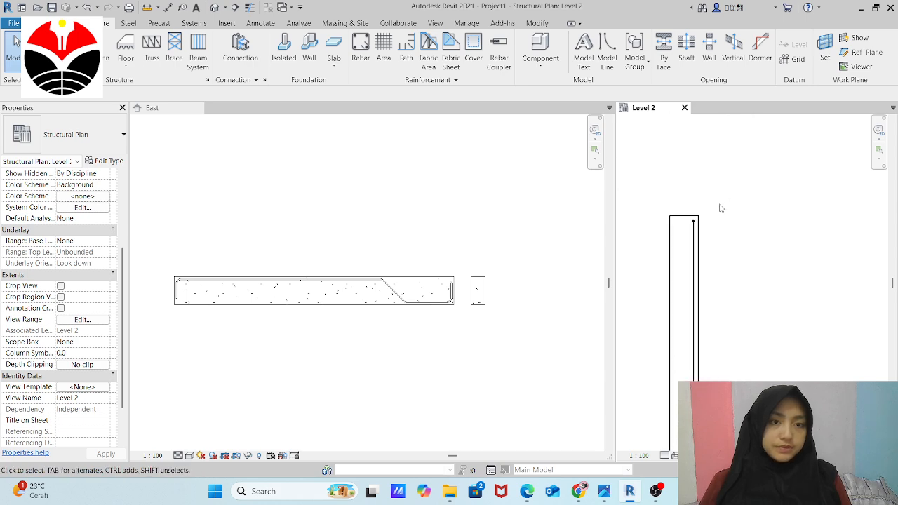
left_click(666, 455)
left_click(671, 442)
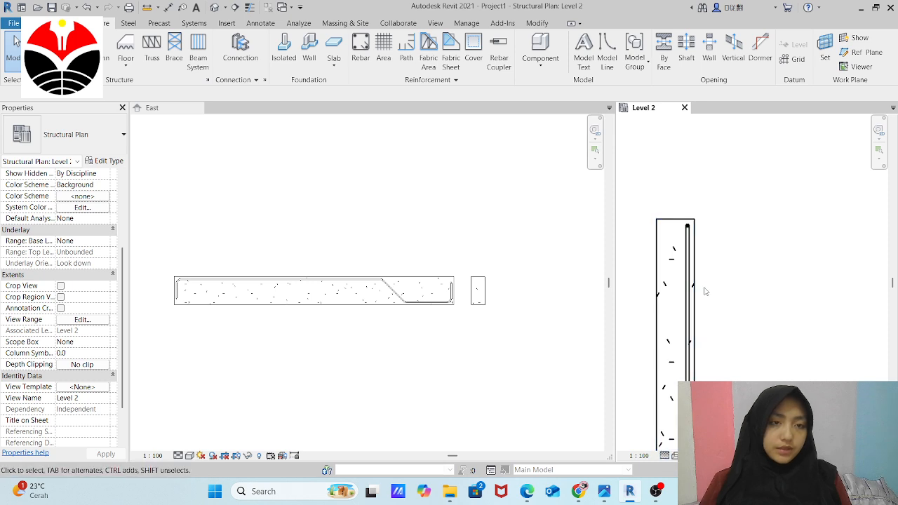
Examine the bent rebar's position and hooked ends in the Level 2 plan and the East elevation.
scroll(694, 239, "up", 3)
scroll(699, 190, "up", 2)
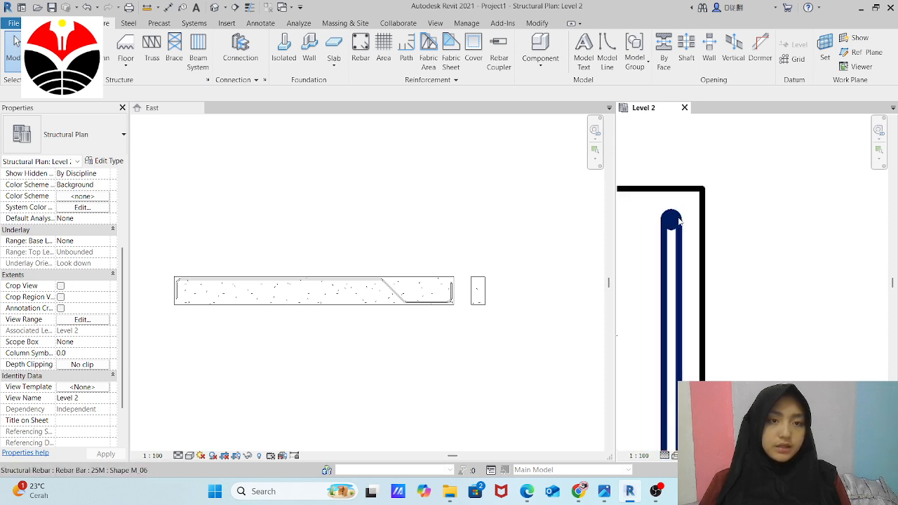
scroll(678, 220, "down", 3)
left_click(676, 223)
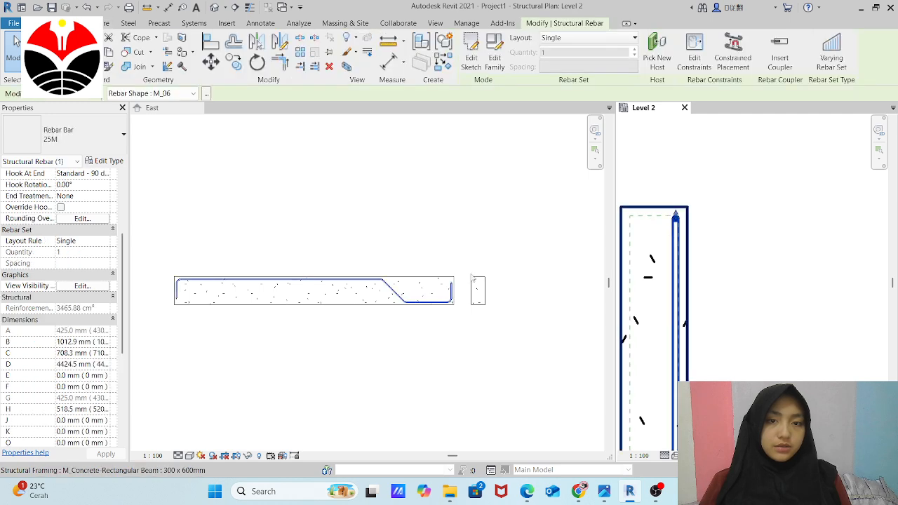
scroll(444, 298, "up", 3)
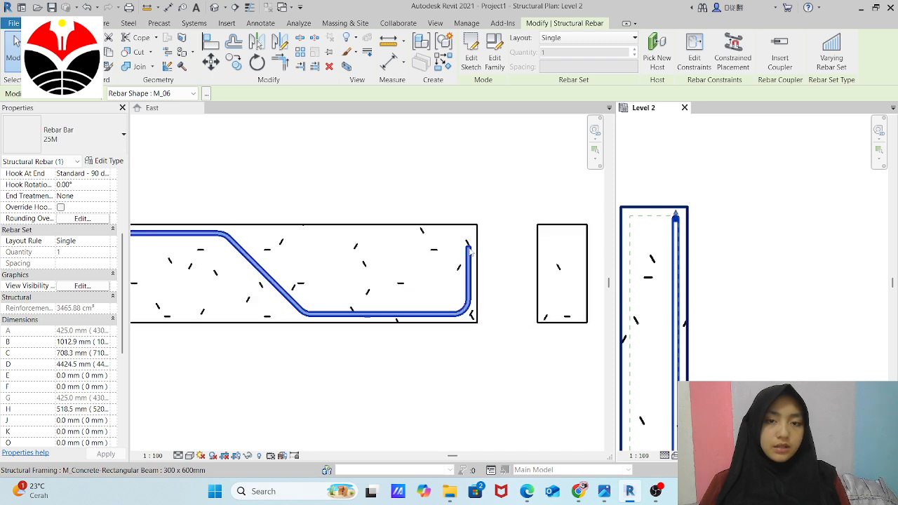
scroll(692, 250, "down", 5)
scroll(679, 272, "up", 3)
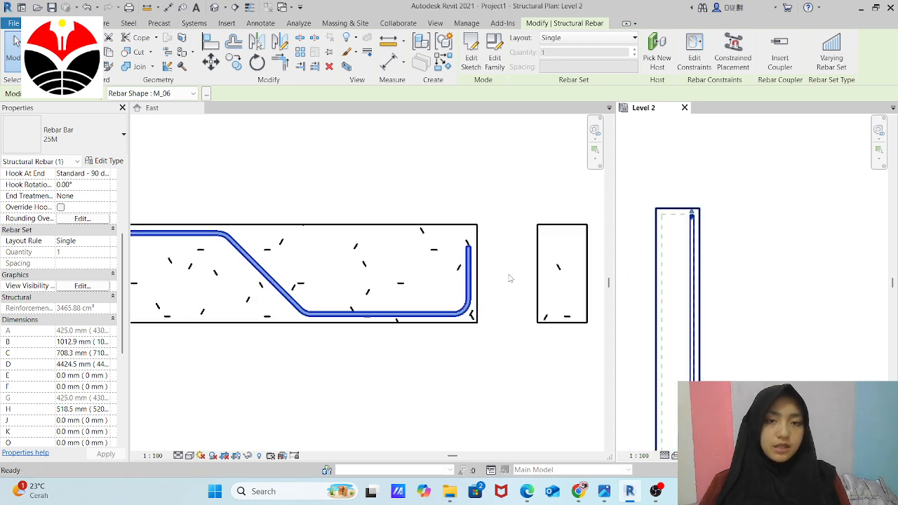
key("Escape")
scroll(440, 289, "down", 3)
scroll(353, 340, "down", 2)
scroll(524, 269, "up", 5)
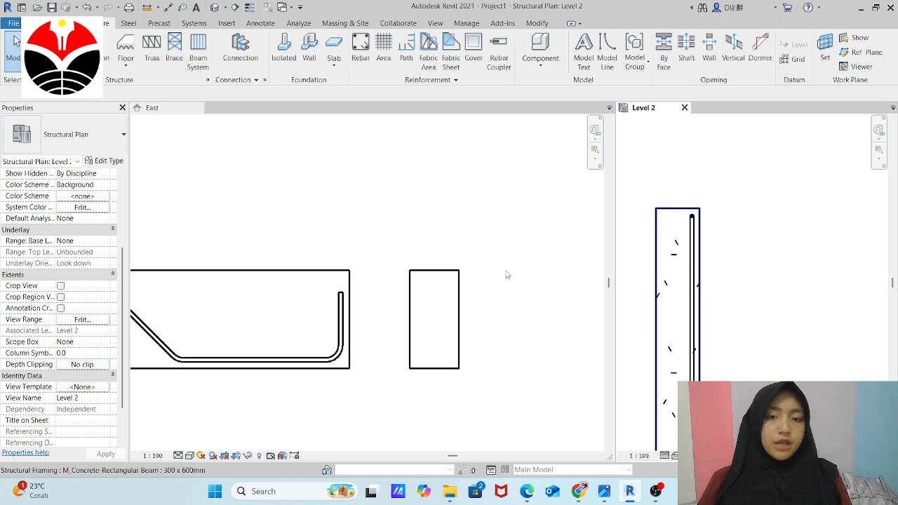
scroll(427, 312, "up", 2)
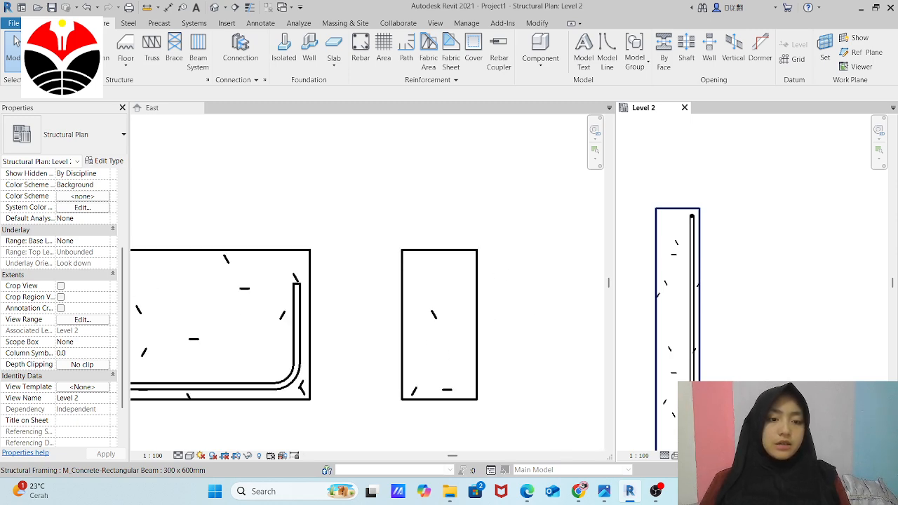
Set the bent rebar's view visibility to show it as solid in the Analytical Model 3D view, and deselect the bar.
left_click(293, 309)
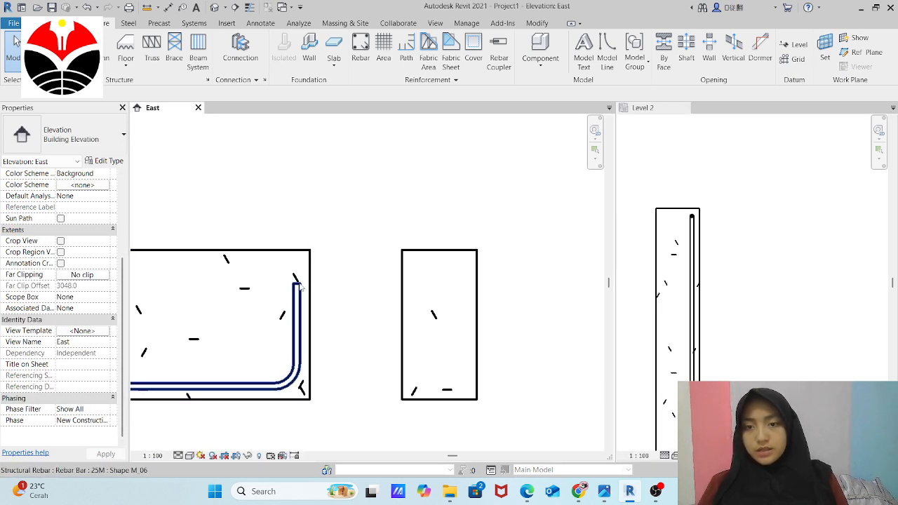
left_click(298, 285)
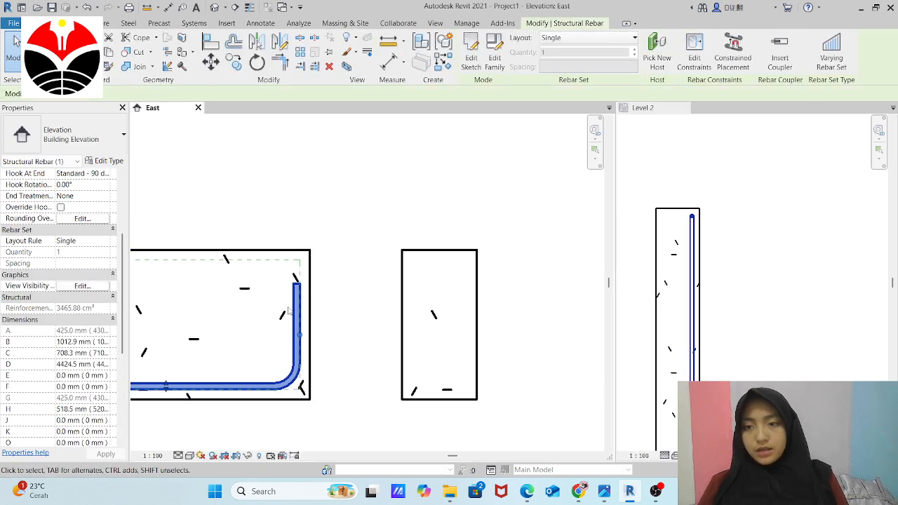
left_click(84, 286)
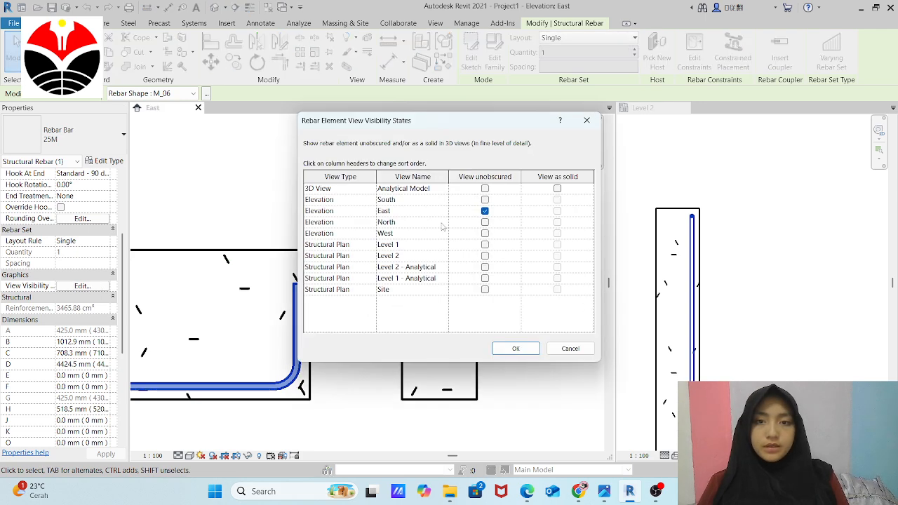
left_click(558, 202)
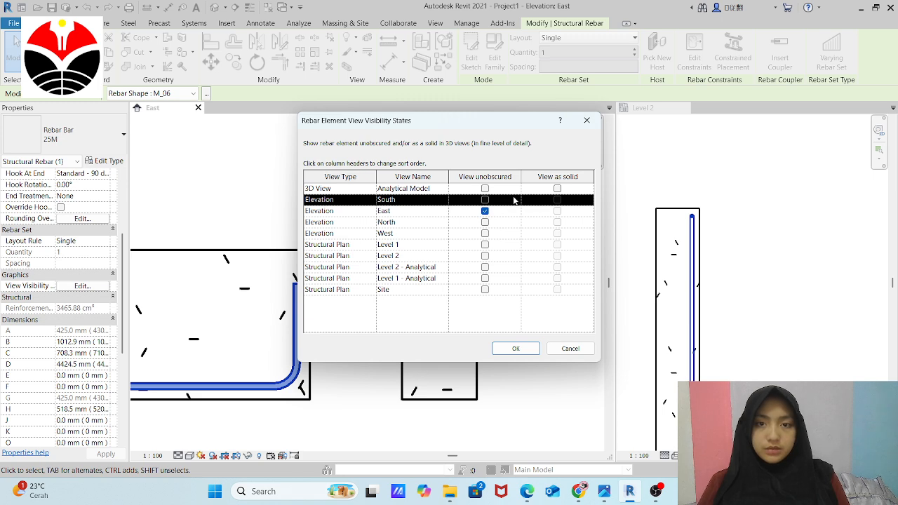
left_click(558, 189)
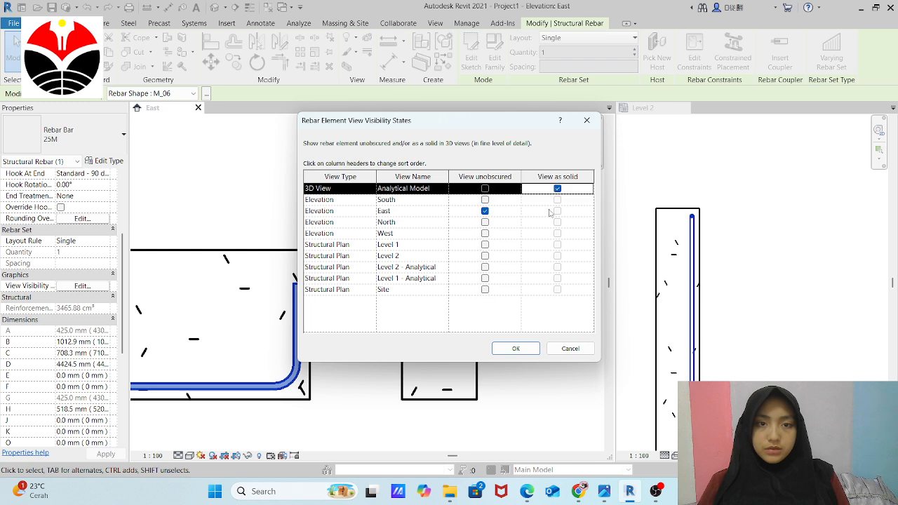
left_click(521, 347)
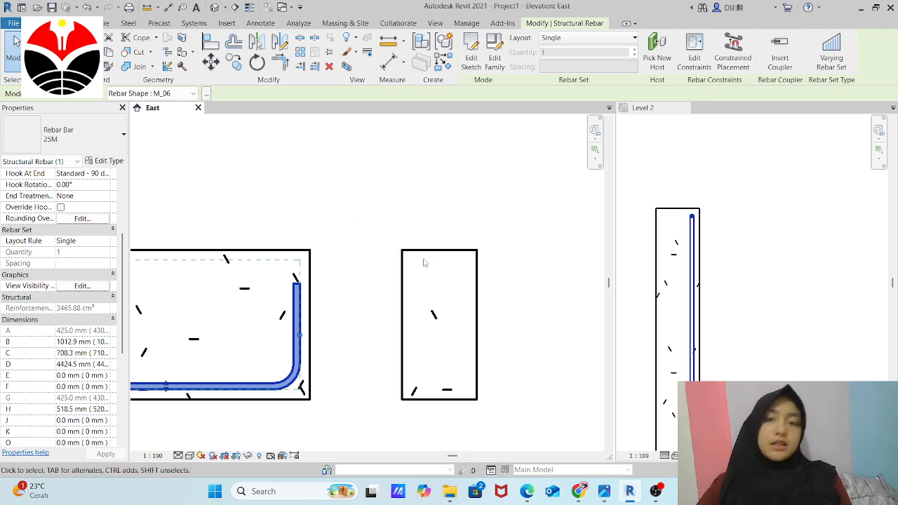
left_click(425, 284)
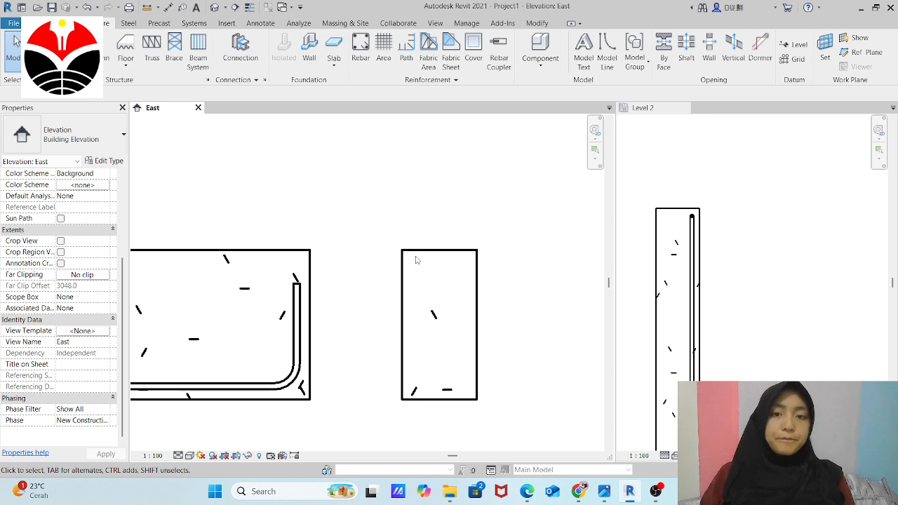
Place a 13M rebar stirrup of shape M_T1 in the narrow beam cross-section in the East elevation, with its hooks at the lower-left corner.
scroll(401, 257, "down", 1)
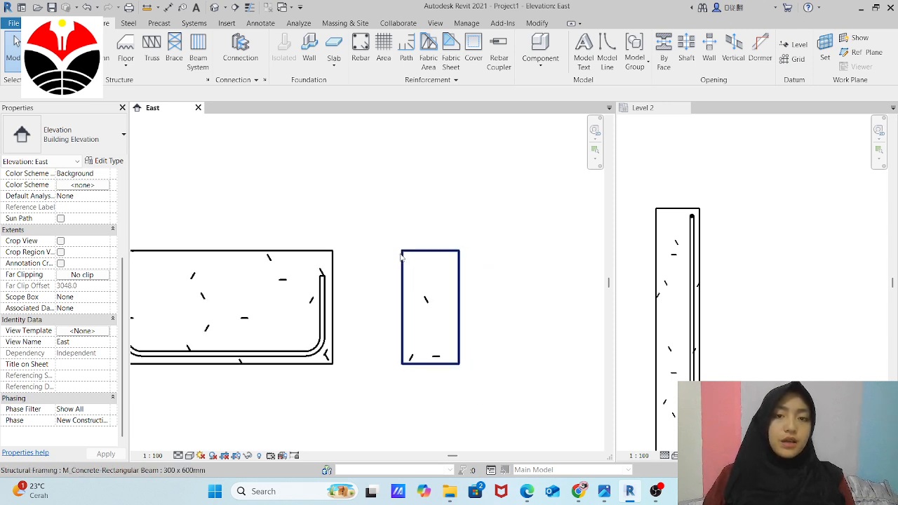
scroll(401, 257, "up", 4)
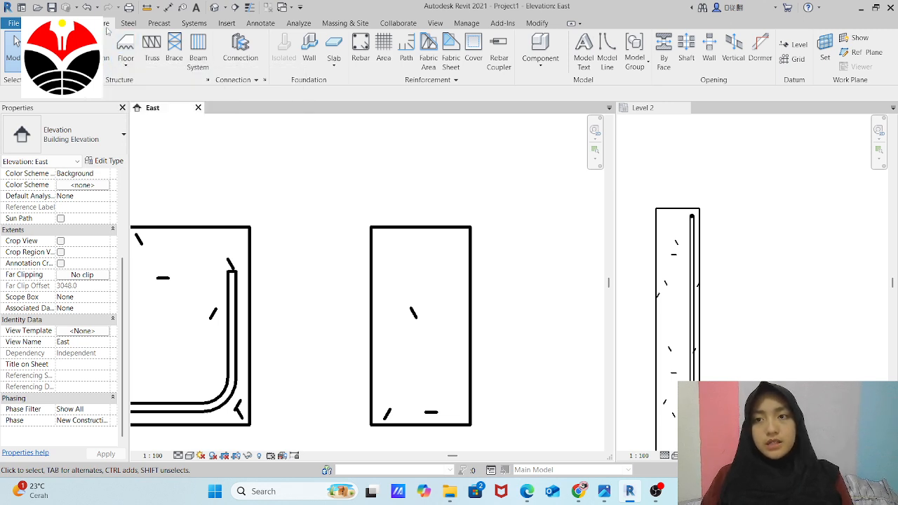
left_click(361, 62)
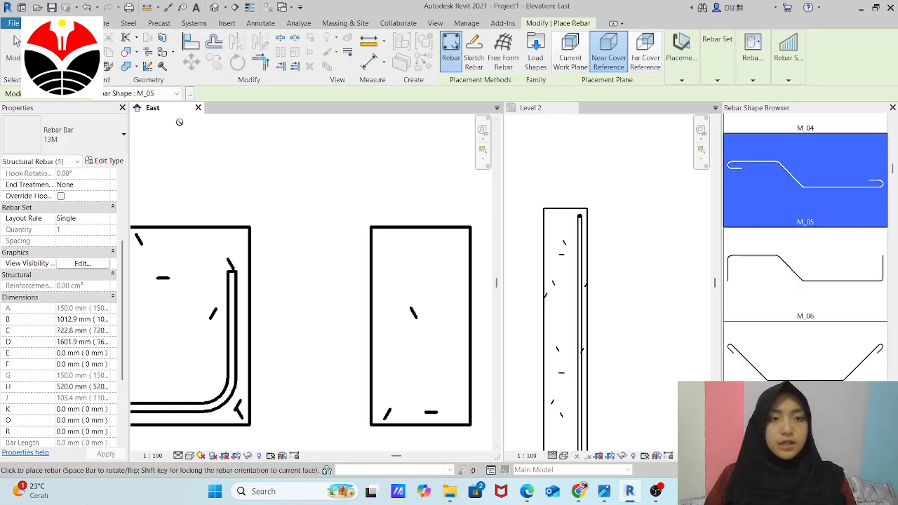
scroll(818, 231, "down", 6)
scroll(818, 231, "down", 4)
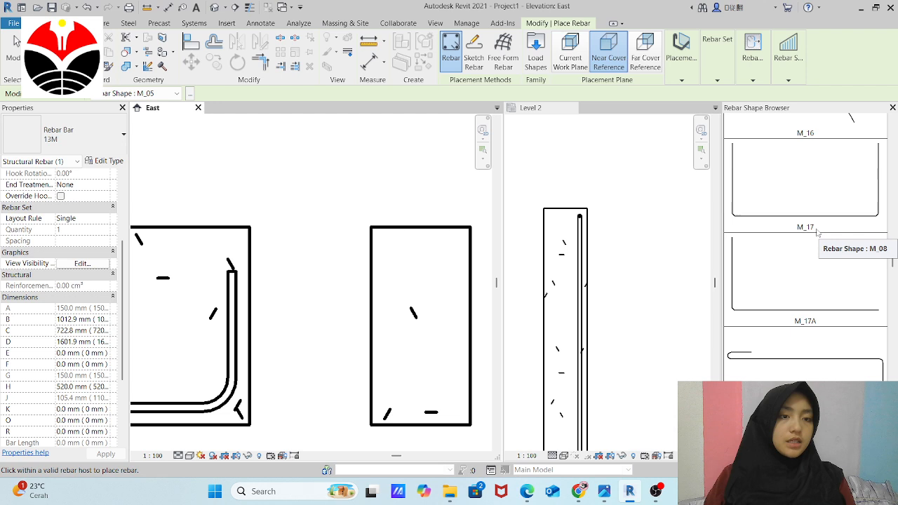
scroll(809, 241, "down", 9)
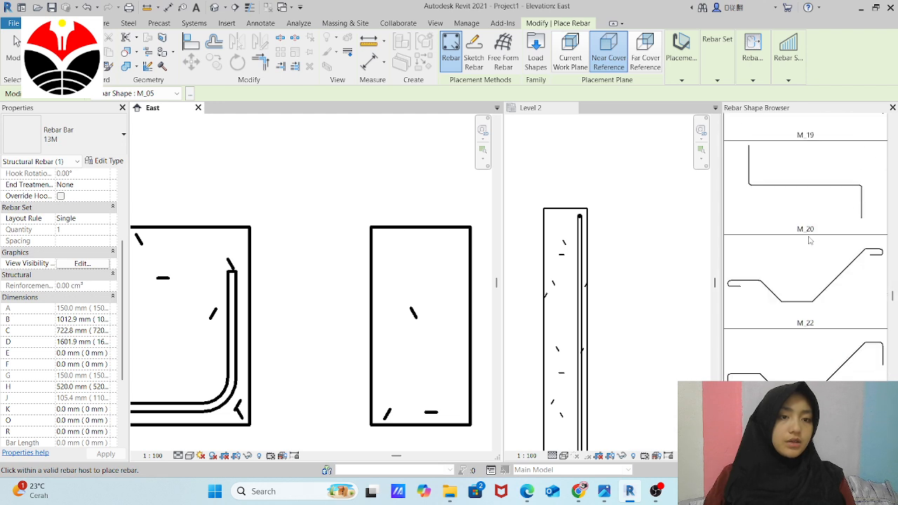
scroll(808, 245, "down", 4)
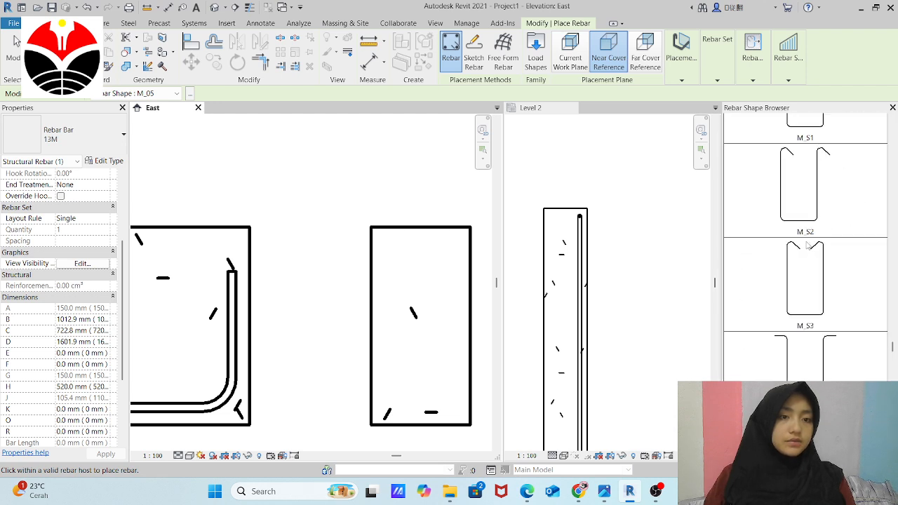
scroll(807, 246, "down", 4)
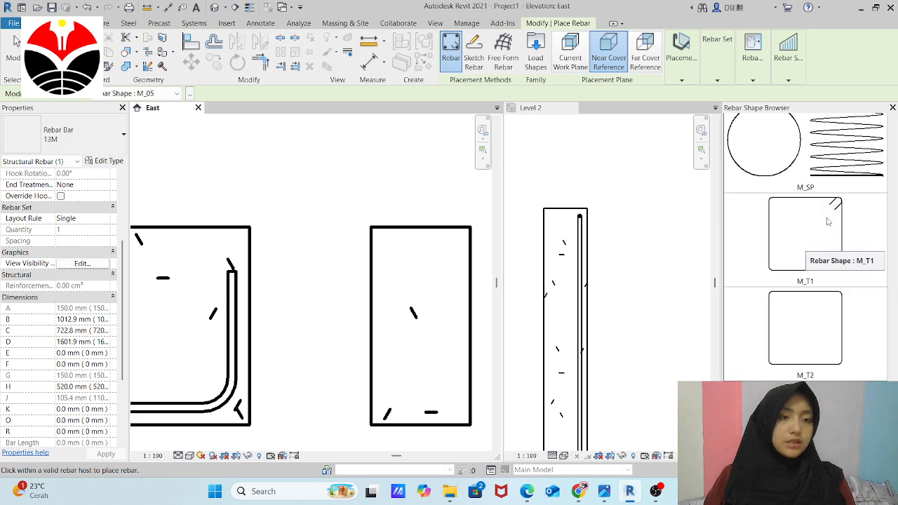
left_click(820, 264)
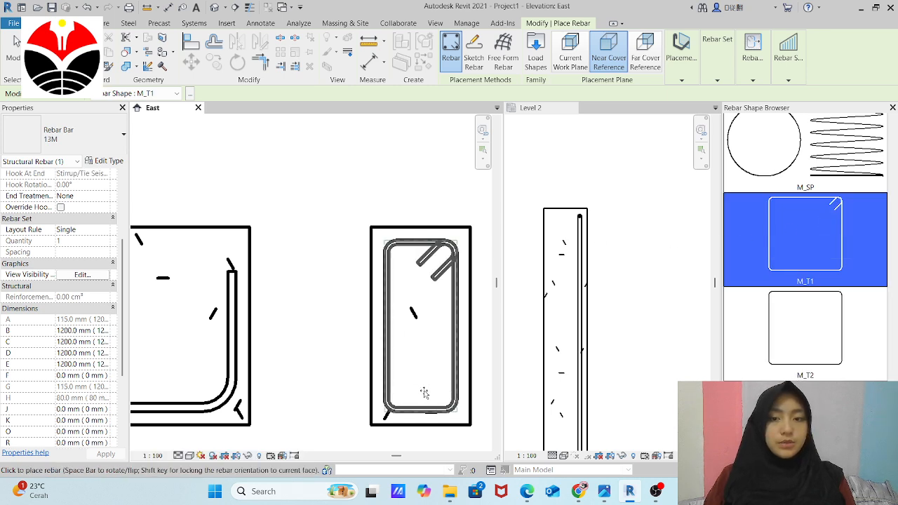
left_click(432, 246)
key("Escape")
key("Escape")
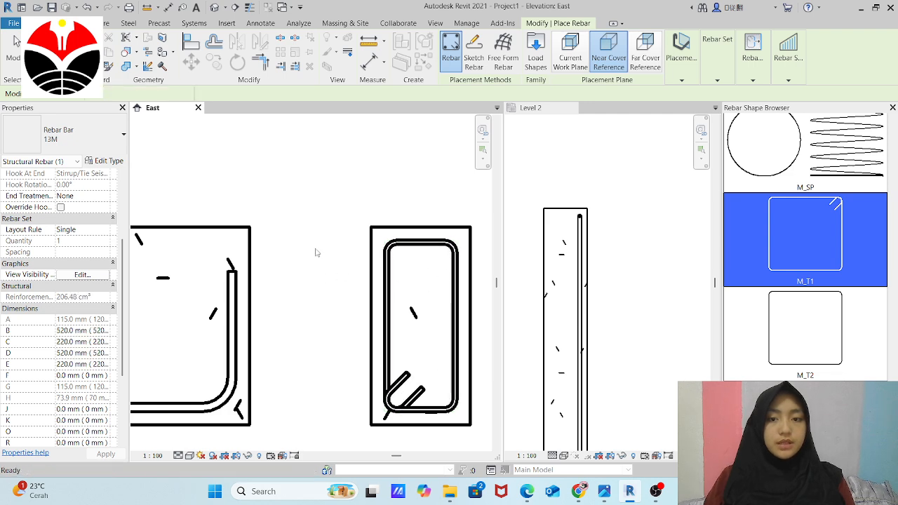
left_click(379, 203)
Examine the placed stirrup's hooked corner and review its shape, hook, rebar set and dimension properties.
scroll(379, 372, "up", 4)
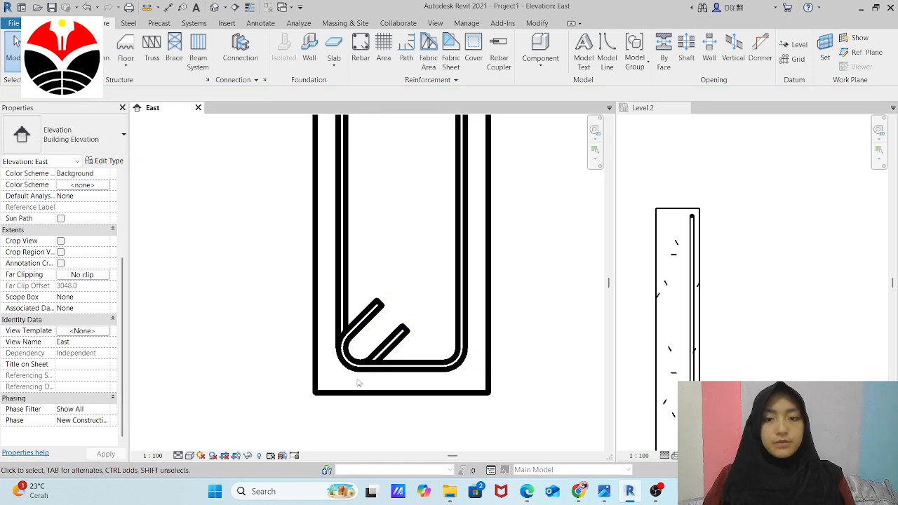
scroll(362, 397, "down", 3)
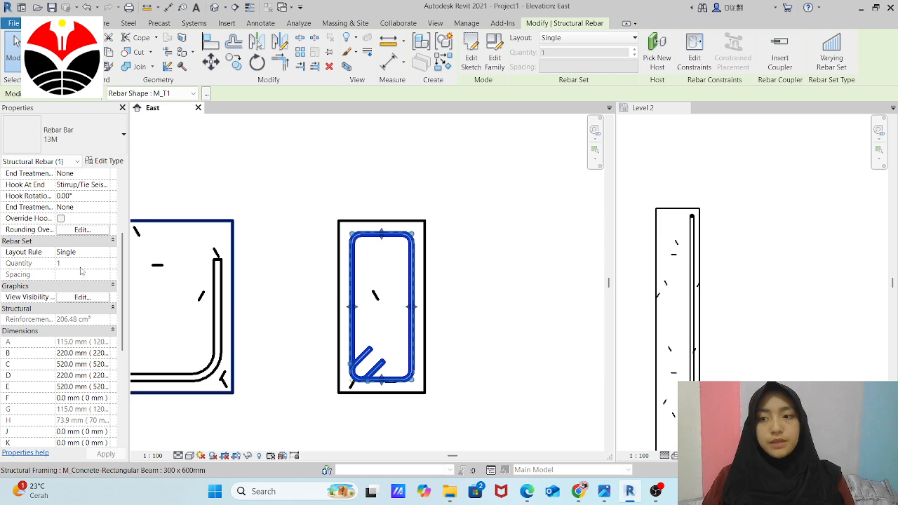
scroll(67, 286, "down", 5)
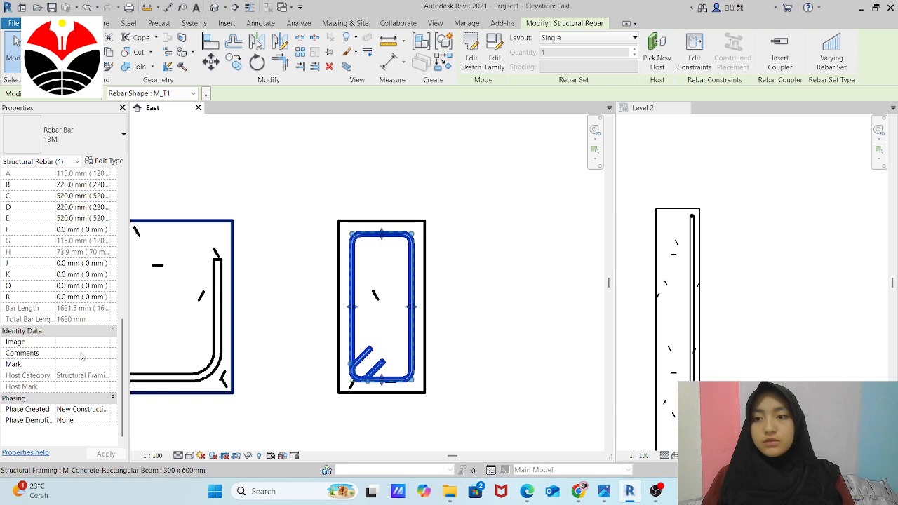
scroll(82, 357, "up", 5)
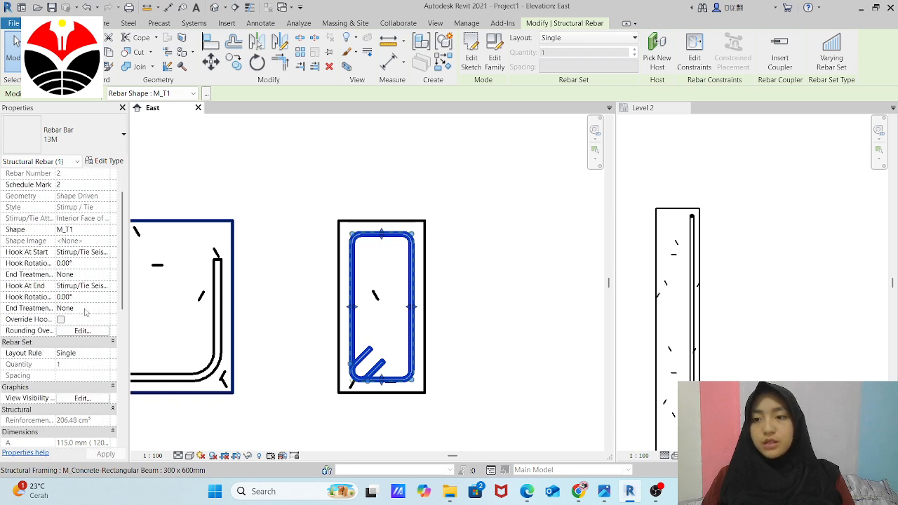
scroll(85, 312, "up", 1)
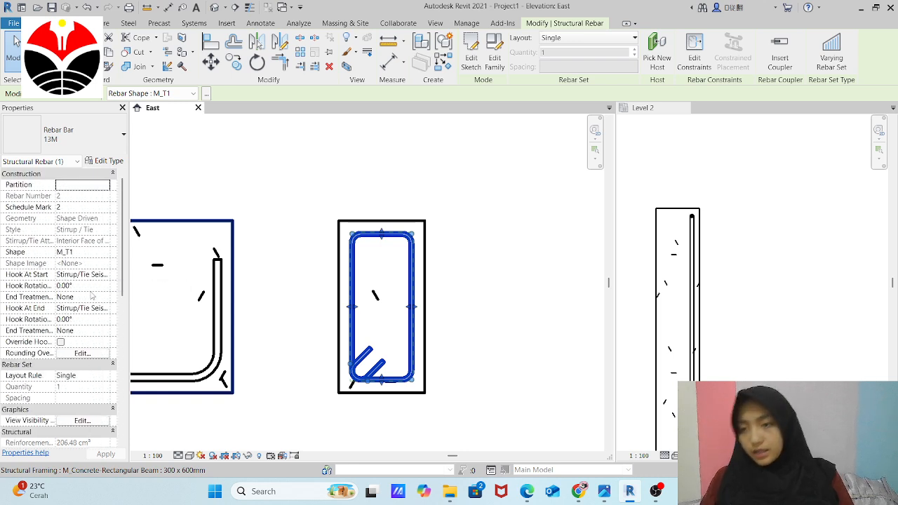
scroll(89, 339, "down", 7)
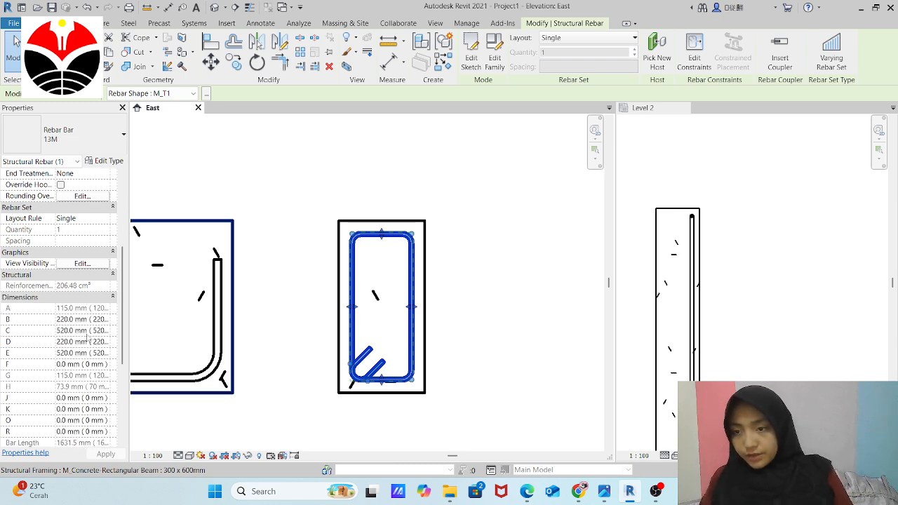
key("Escape")
Set the narrow concrete beam's top face rebar cover to Interior (shells) - 19M to 57M <20 mm>.
left_click(359, 223)
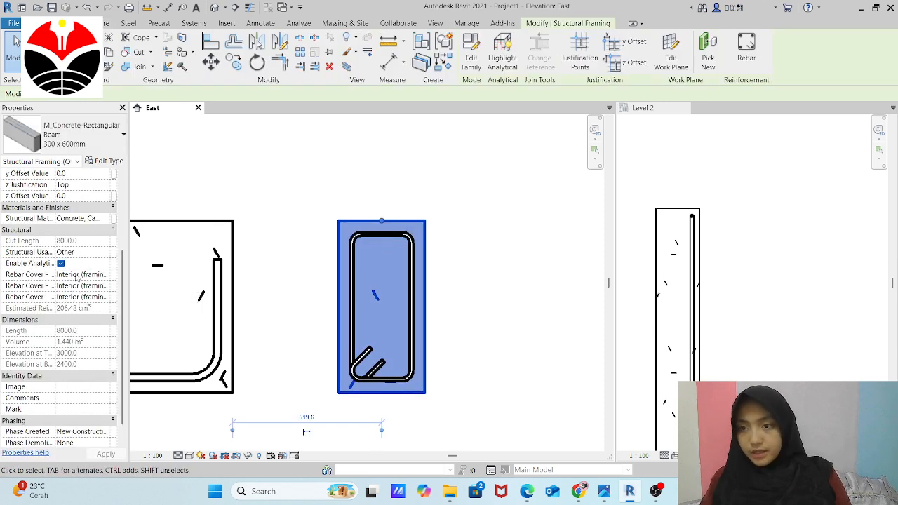
left_click(104, 277)
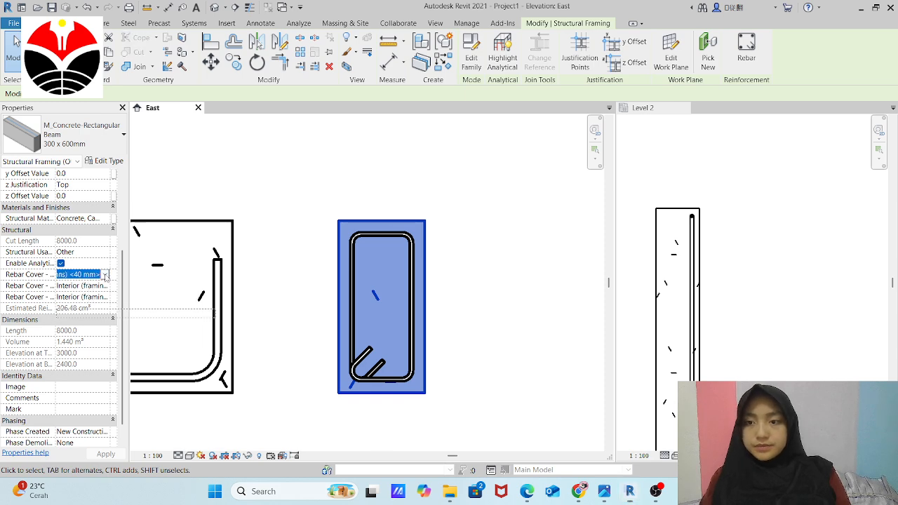
left_click(105, 275)
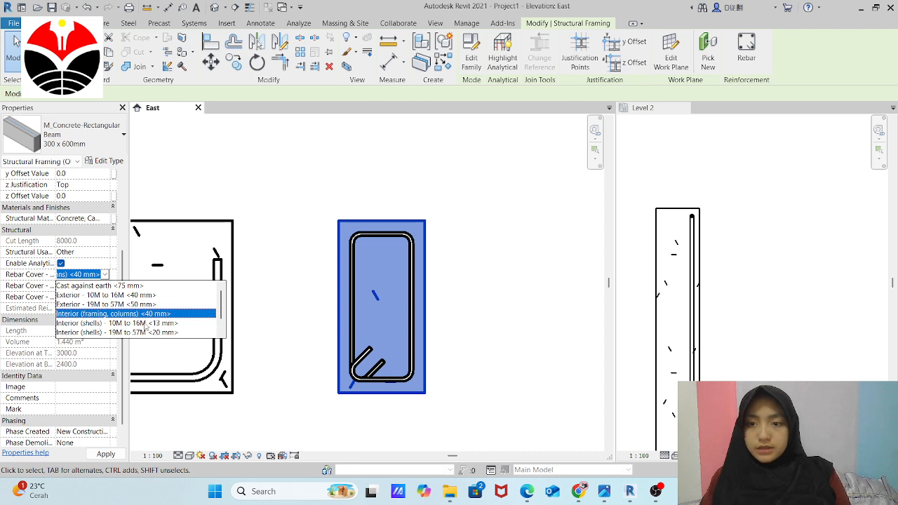
left_click(151, 333)
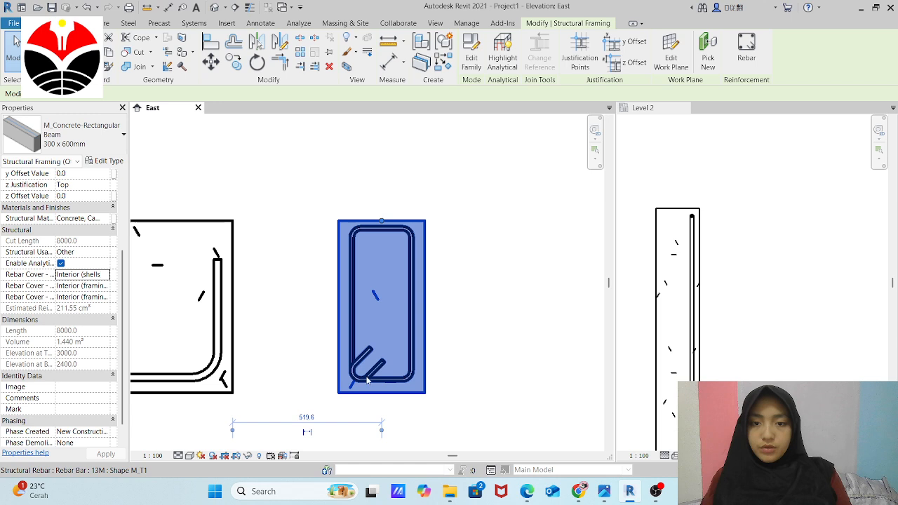
Return the narrow beam's top face rebar cover to Interior (framing, columns) <40 mm>.
left_click(107, 276)
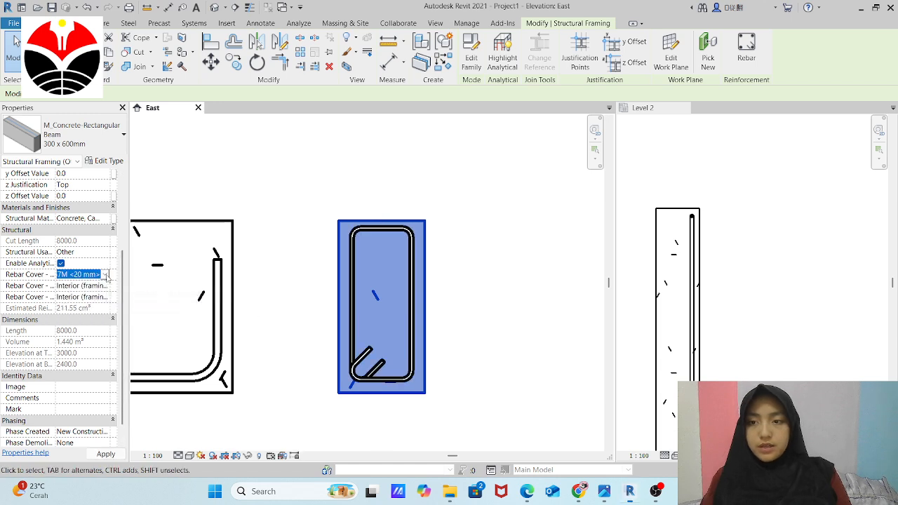
left_click(106, 275)
left_click(112, 313)
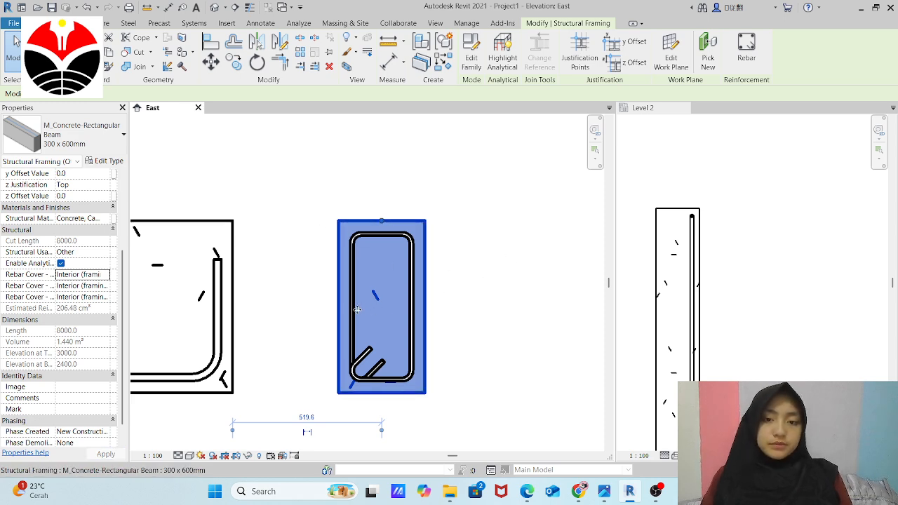
Review the beam's structural material in the Material Browser, close it without changes, and deselect the beam.
scroll(364, 289, "up", 3)
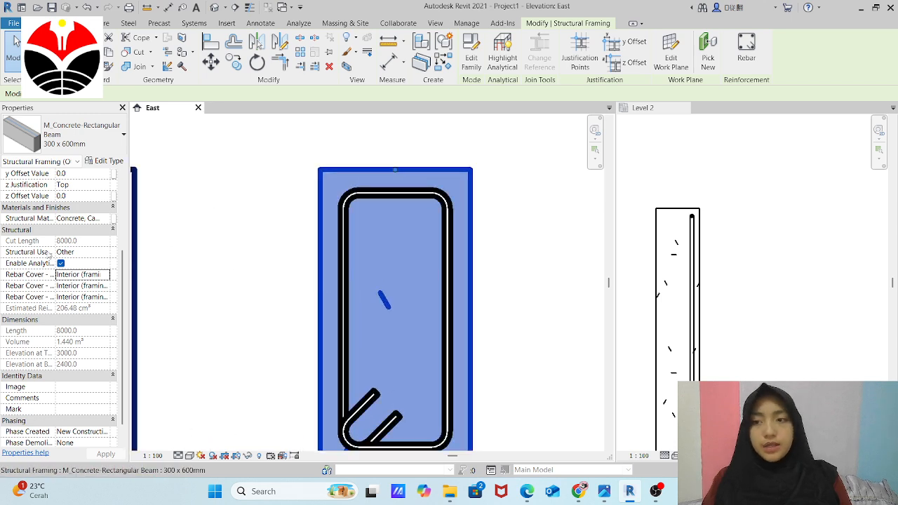
scroll(49, 256, "up", 2)
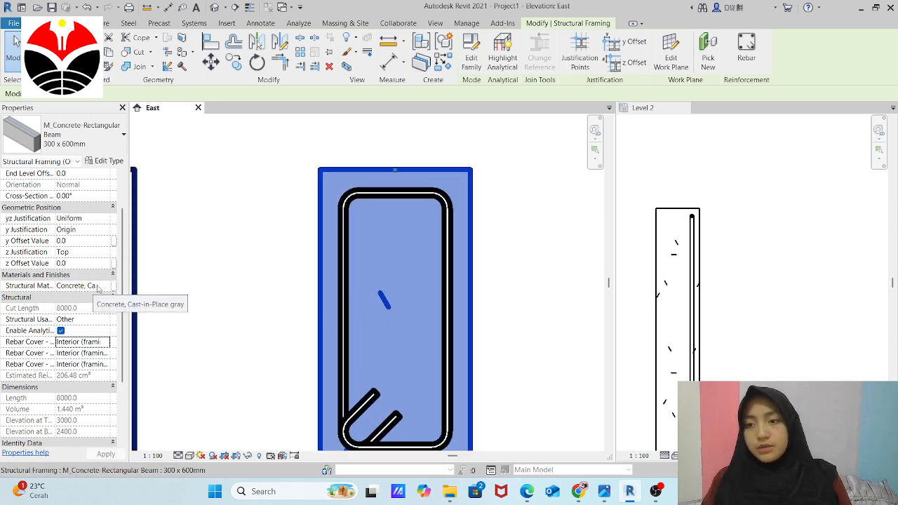
left_click(96, 286)
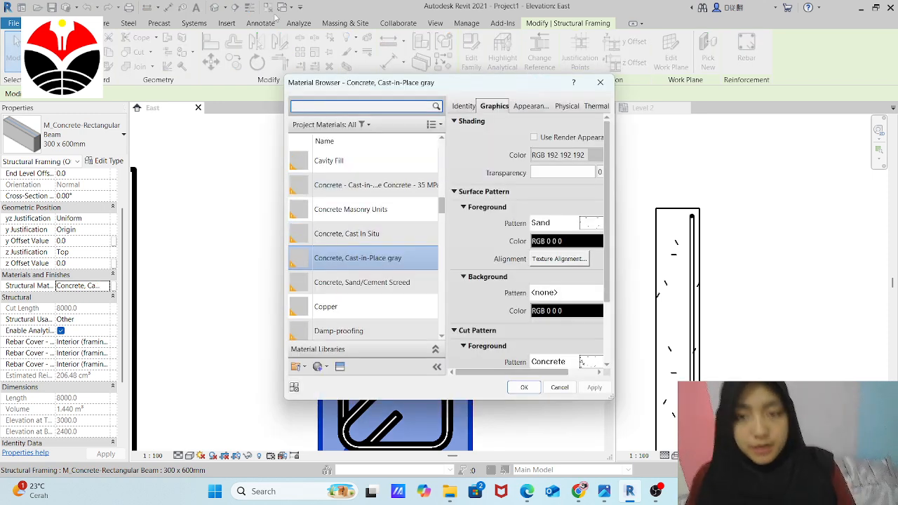
left_click(600, 82)
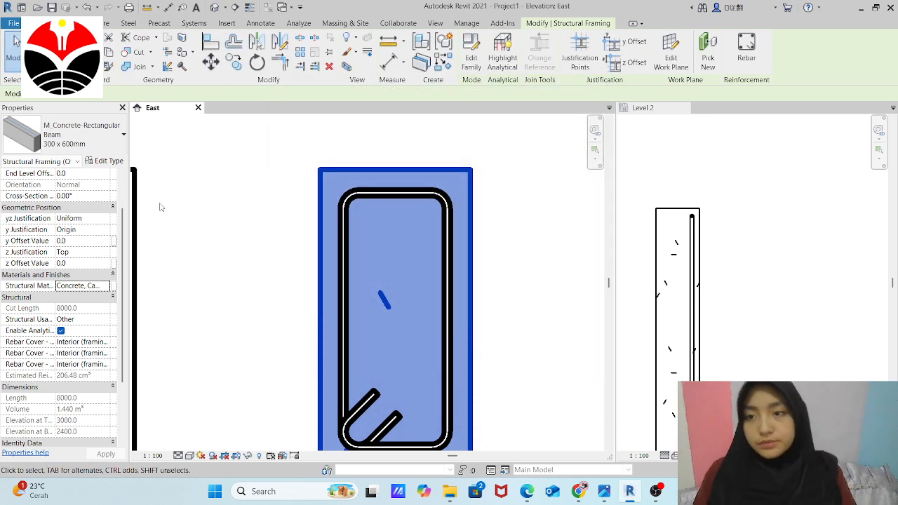
scroll(89, 275, "up", 1)
key("Escape")
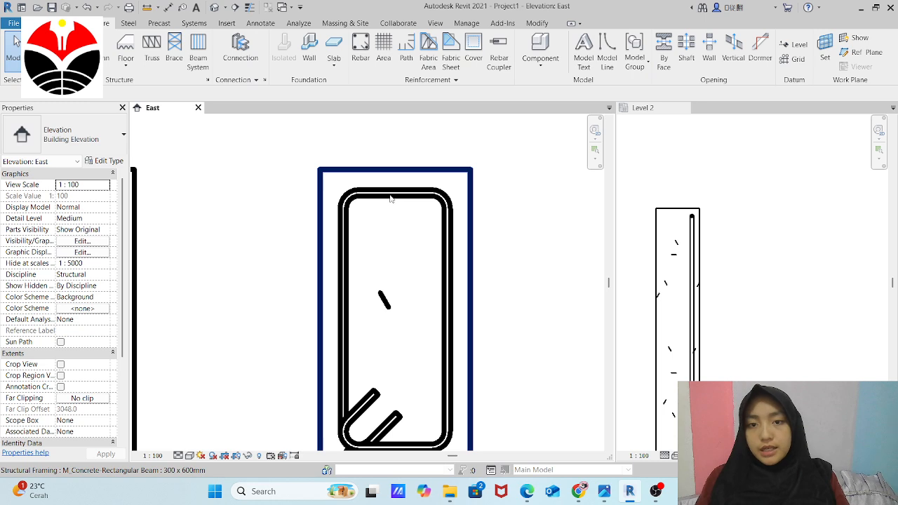
Change the bar type of the stirrup in the narrow beam to 16M.
left_click(394, 196)
key("Escape")
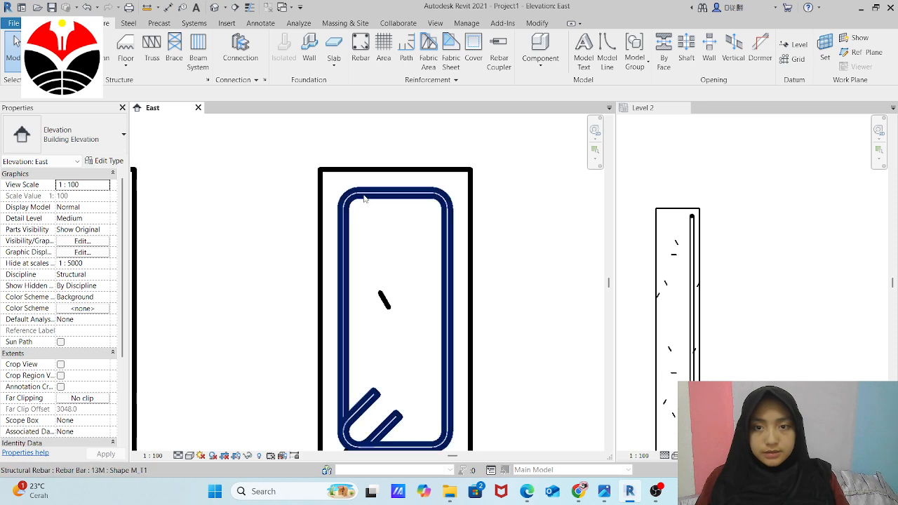
left_click(364, 198)
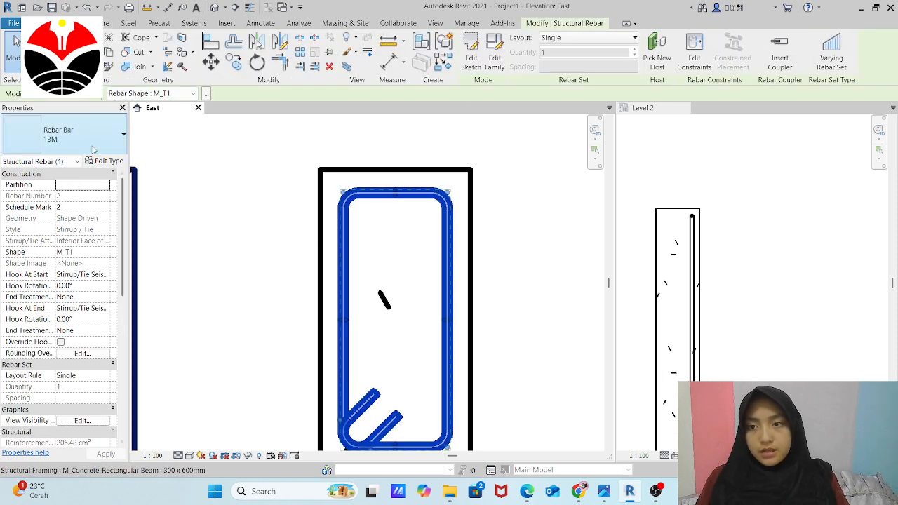
left_click(90, 139)
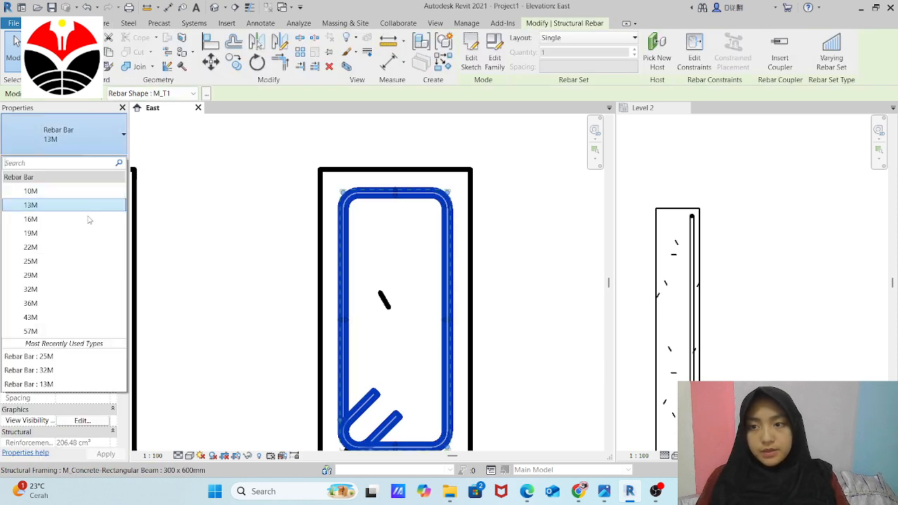
left_click(89, 219)
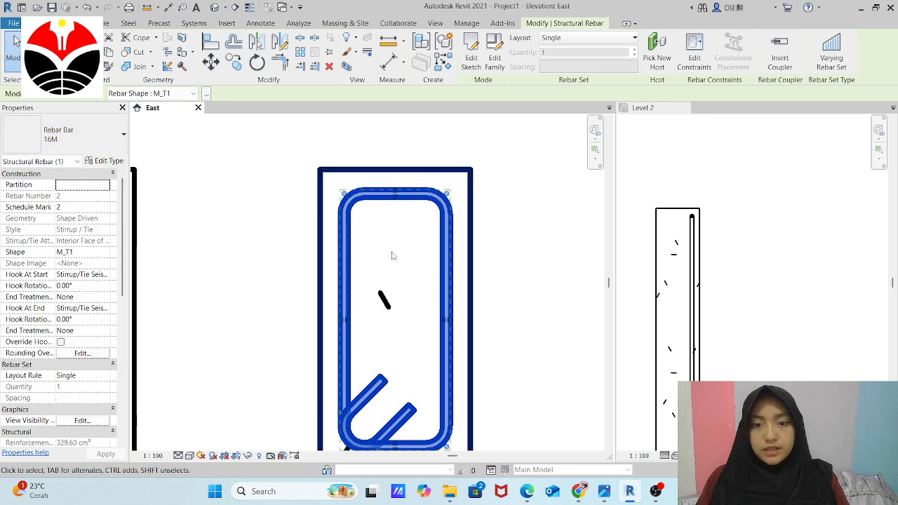
scroll(391, 255, "down", 1)
scroll(387, 419, "up", 2)
scroll(306, 221, "down", 2)
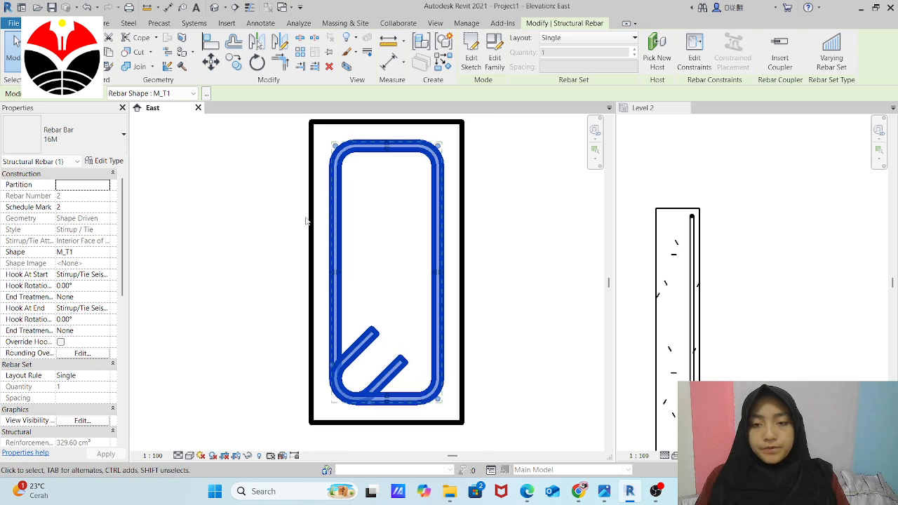
Set both the start and end hooks of the 16M stirrup to Stirrup/Tie - 90 deg. and apply the change.
scroll(353, 335, "up", 2)
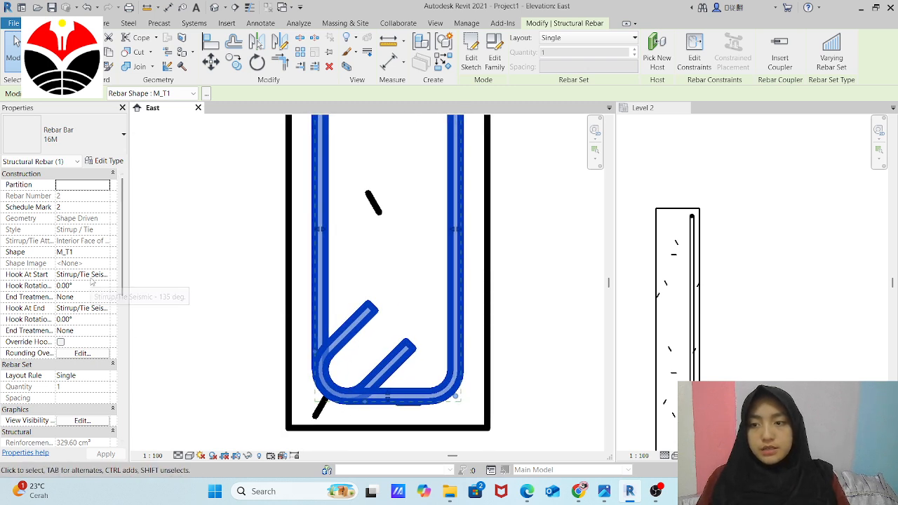
scroll(83, 329, "down", 5)
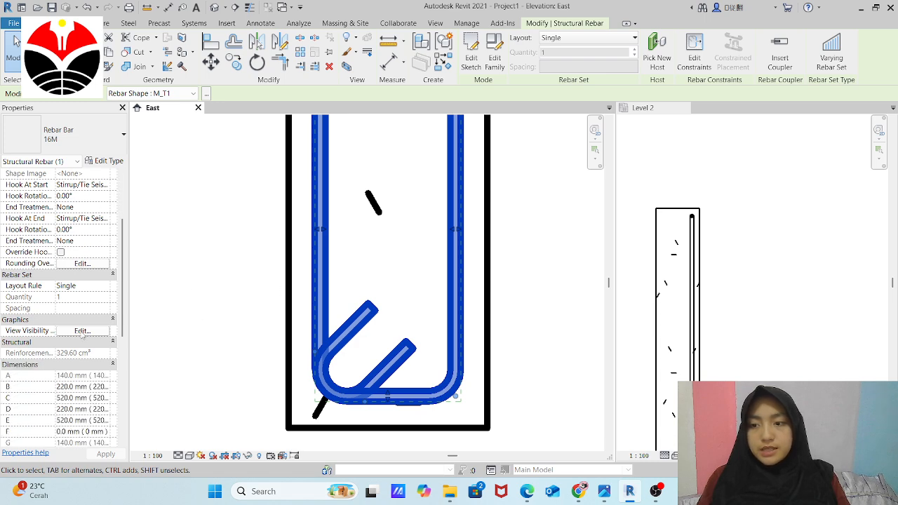
scroll(83, 336, "up", 5)
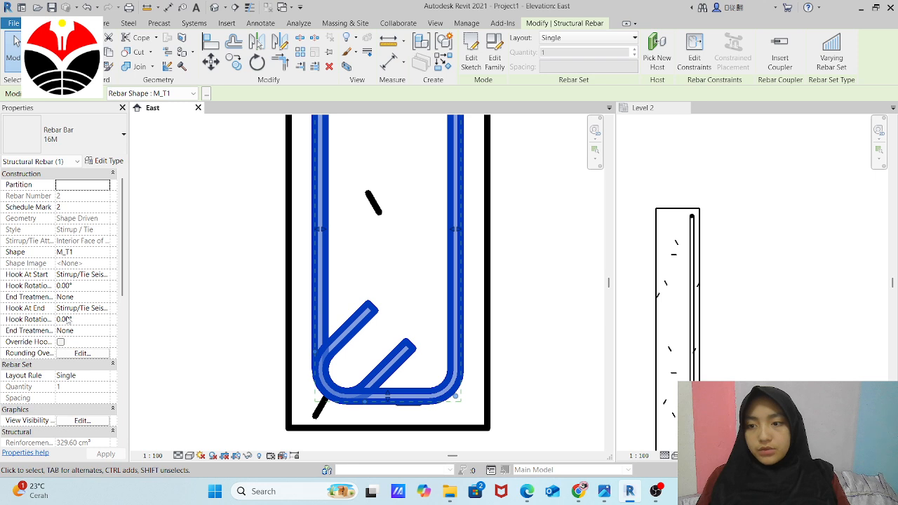
left_click(76, 309)
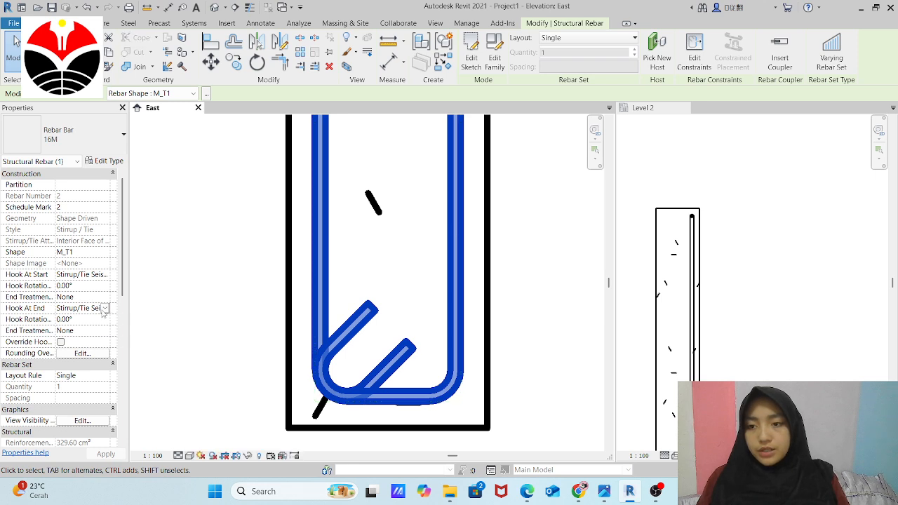
left_click(104, 309)
left_click(102, 337)
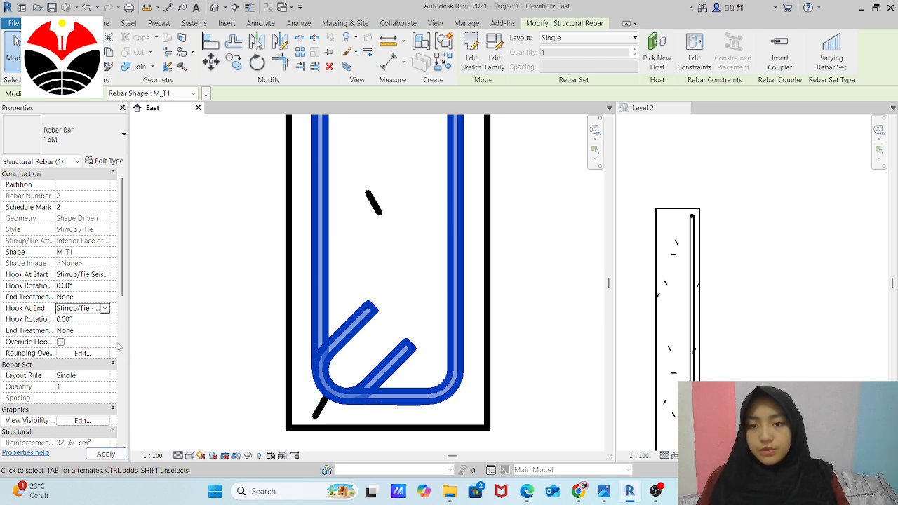
left_click(105, 275)
left_click(105, 275)
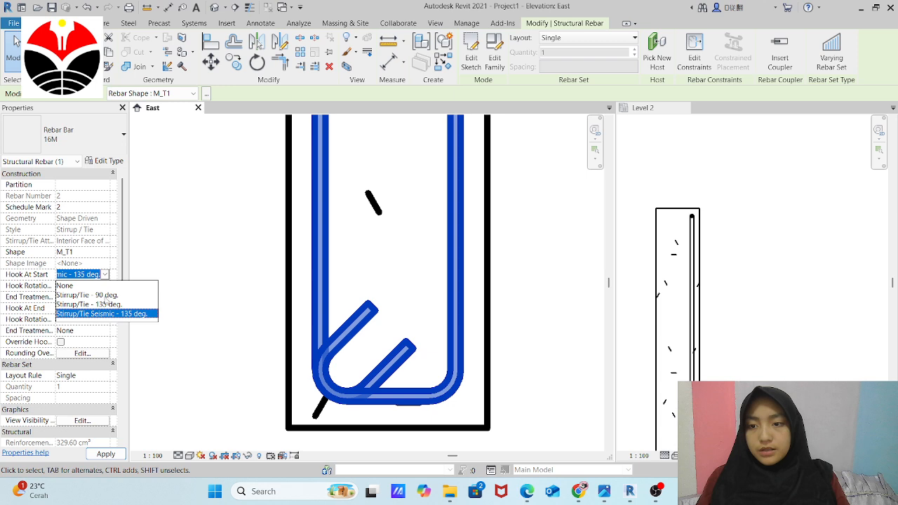
left_click(105, 302)
left_click(116, 455)
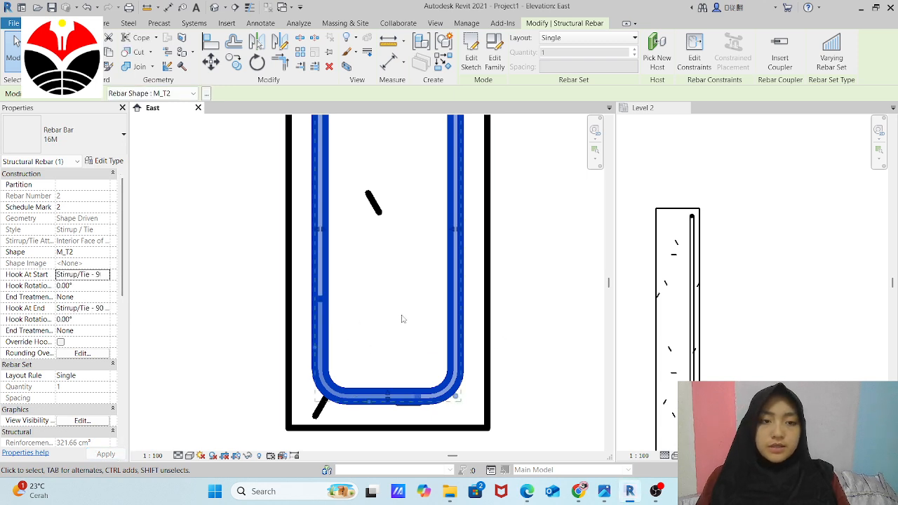
Examine the stirrup in the East elevation and Level 2 plan, and review the 16M type's bend diameters, hook lengths and available types.
scroll(371, 355, "down", 2)
scroll(814, 303, "down", 3)
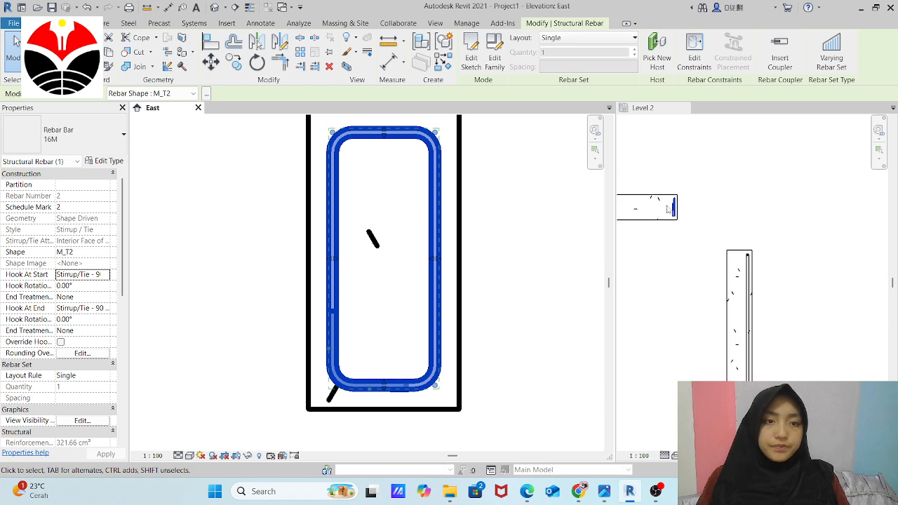
scroll(667, 208, "up", 3)
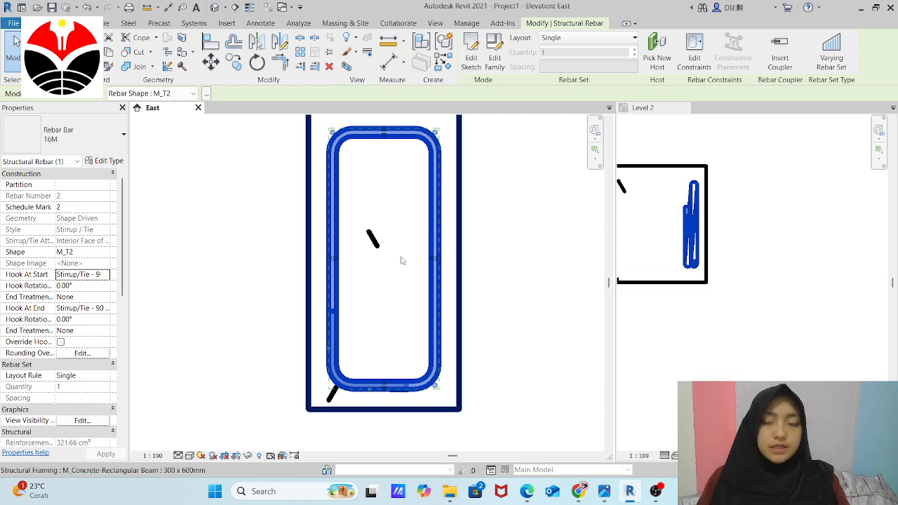
scroll(393, 301, "down", 1)
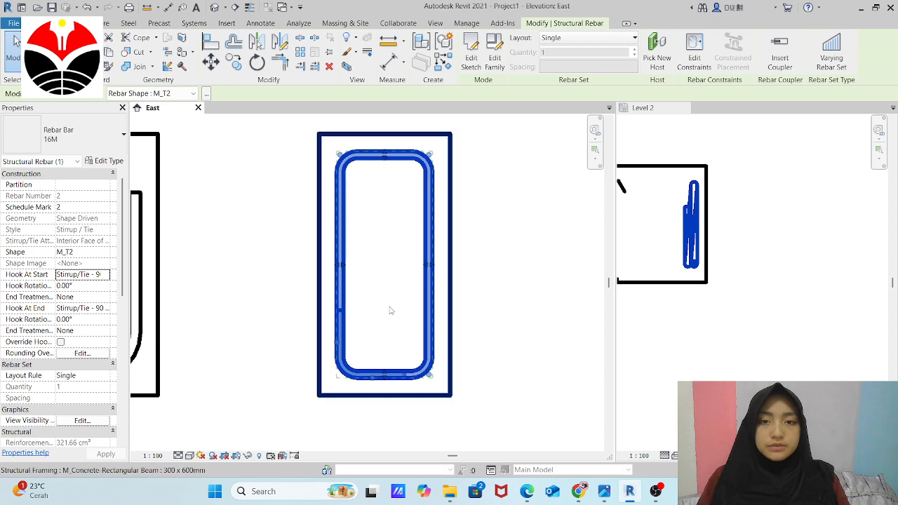
left_click(105, 161)
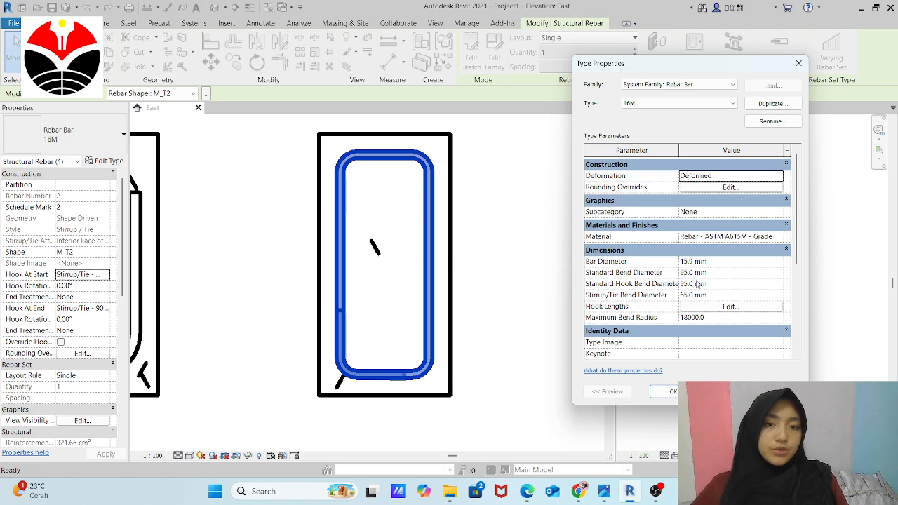
left_click(709, 306)
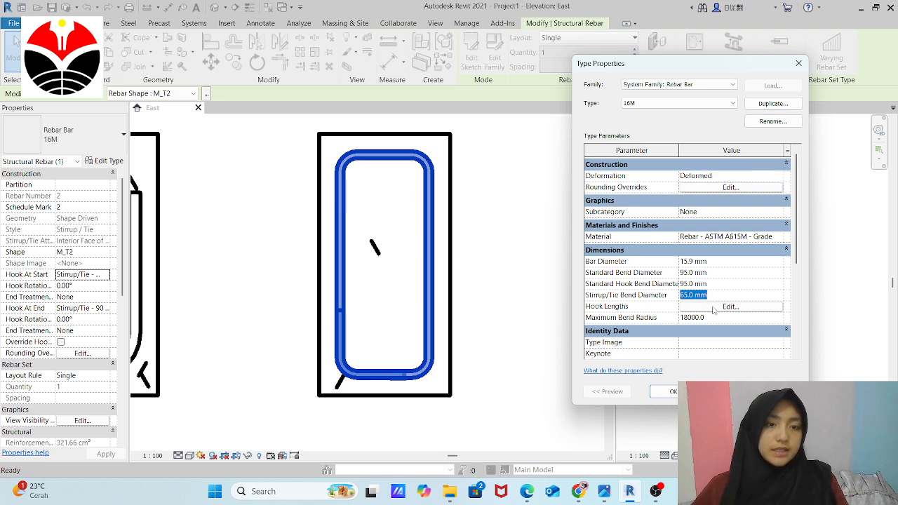
left_click(714, 308)
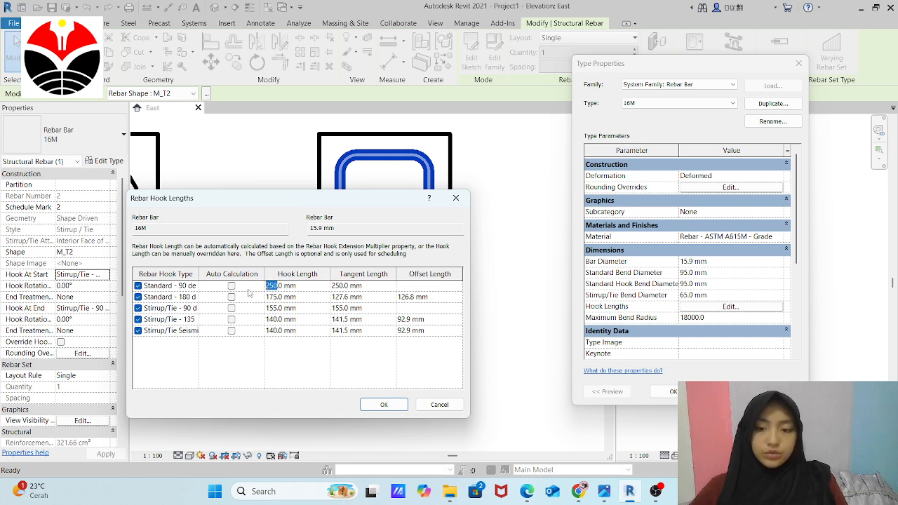
left_click(383, 405)
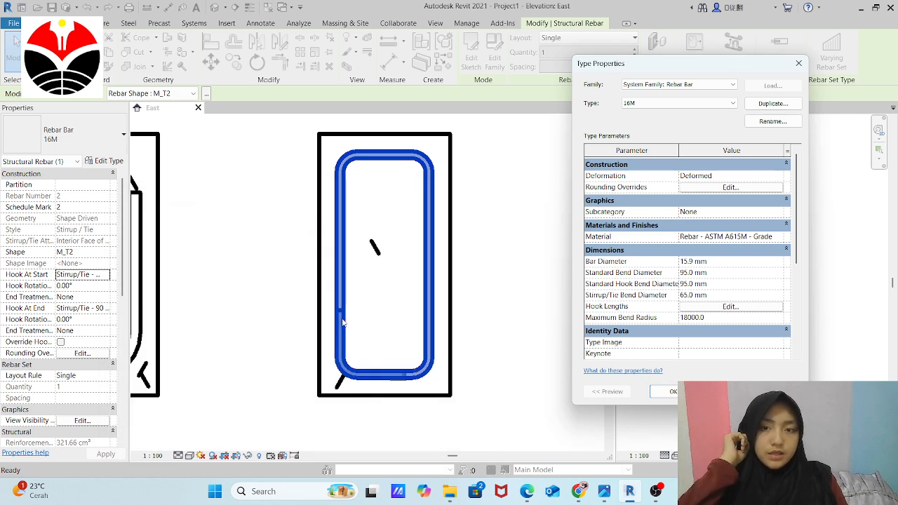
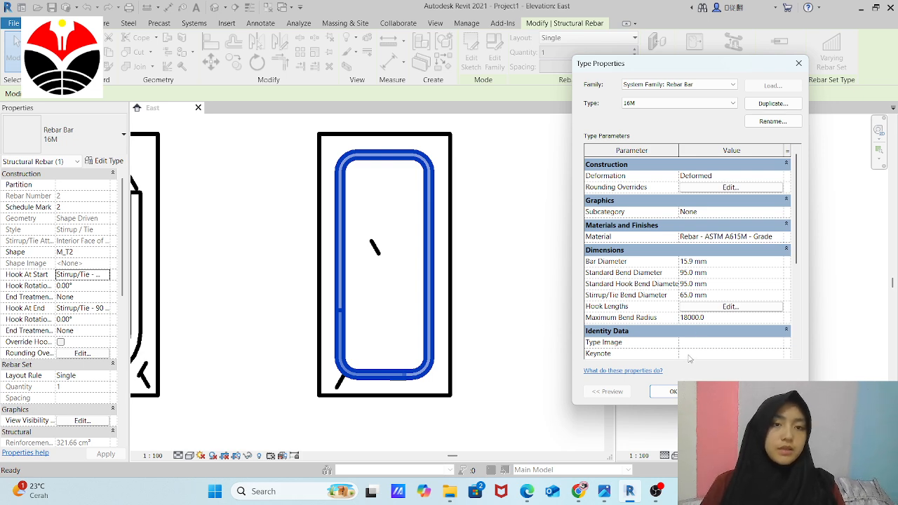
left_click(677, 103)
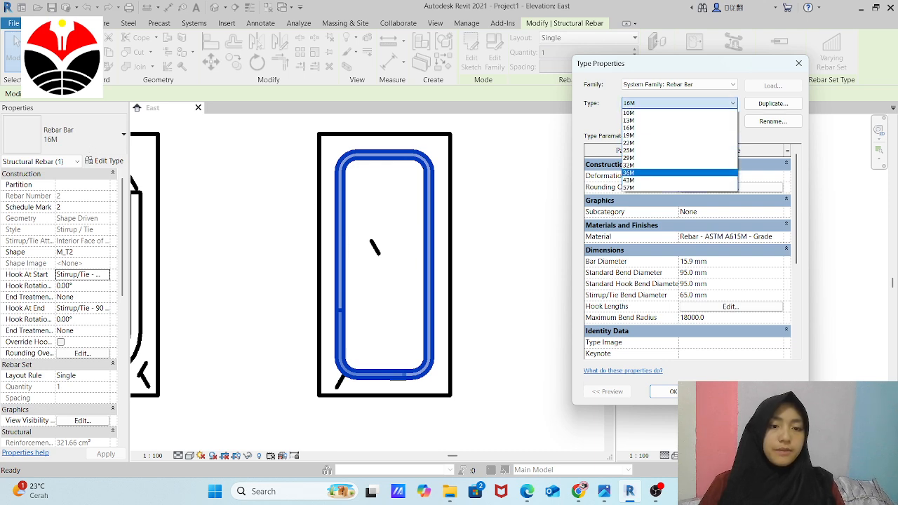
key("Escape")
left_click(665, 393)
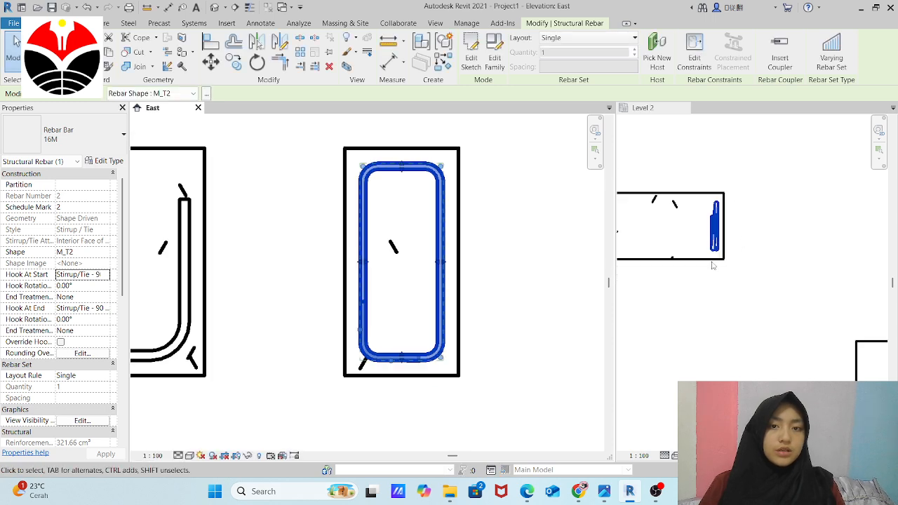
scroll(428, 221, "up", 2)
scroll(421, 211, "down", 1)
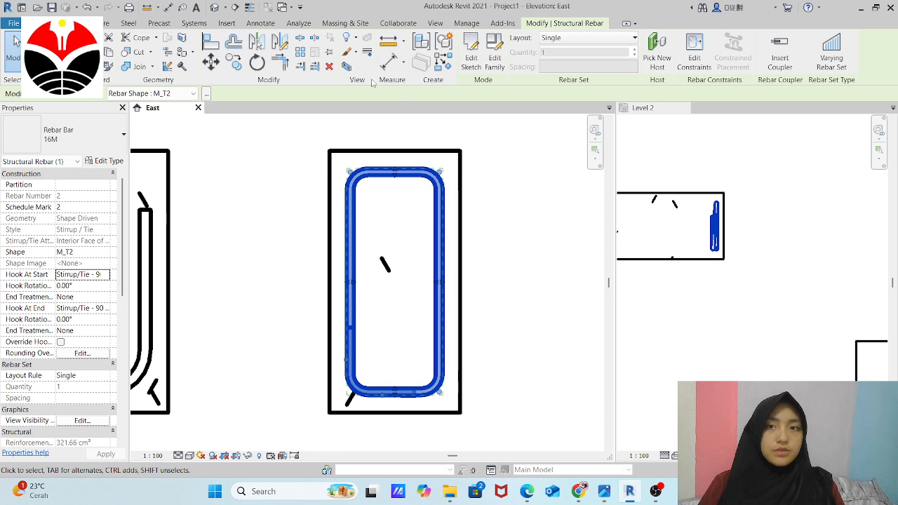
left_click(97, 24)
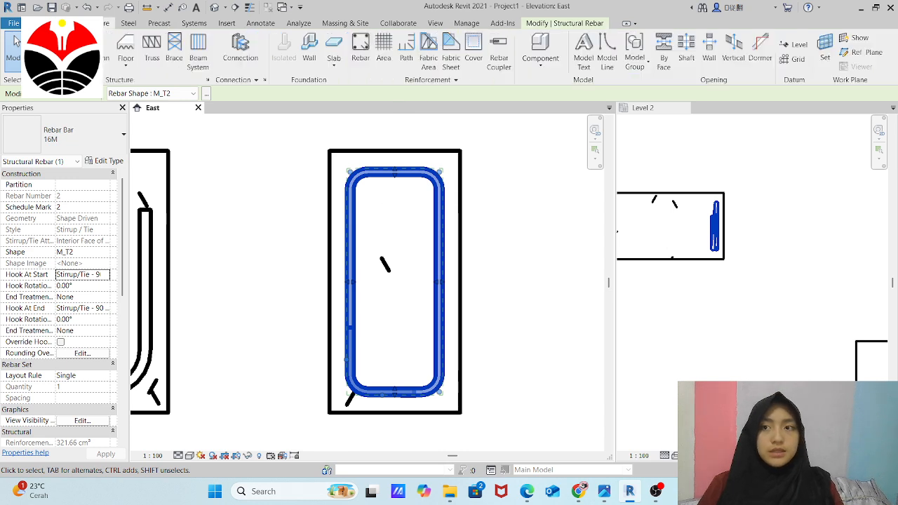
Start placing 13M rebar with the straight shape M_00, using the Parallel to Cover orientation.
left_click(370, 60)
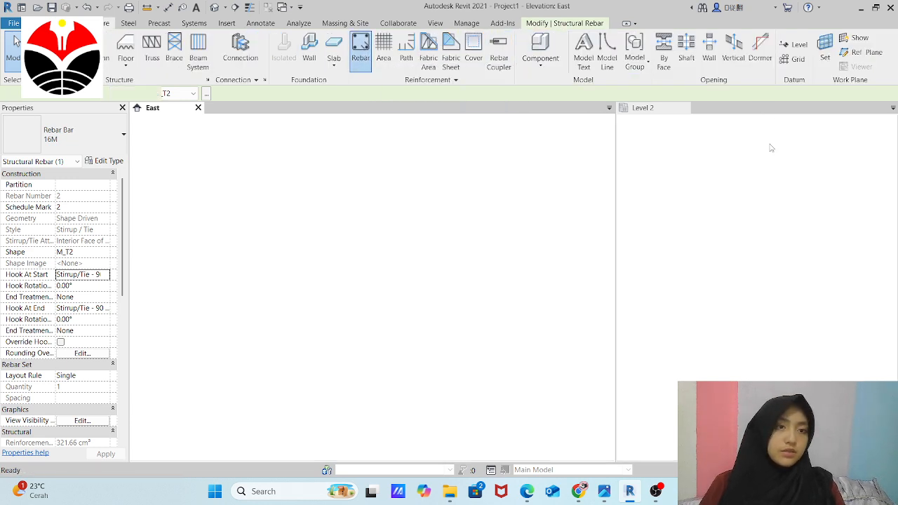
scroll(793, 236, "down", 5)
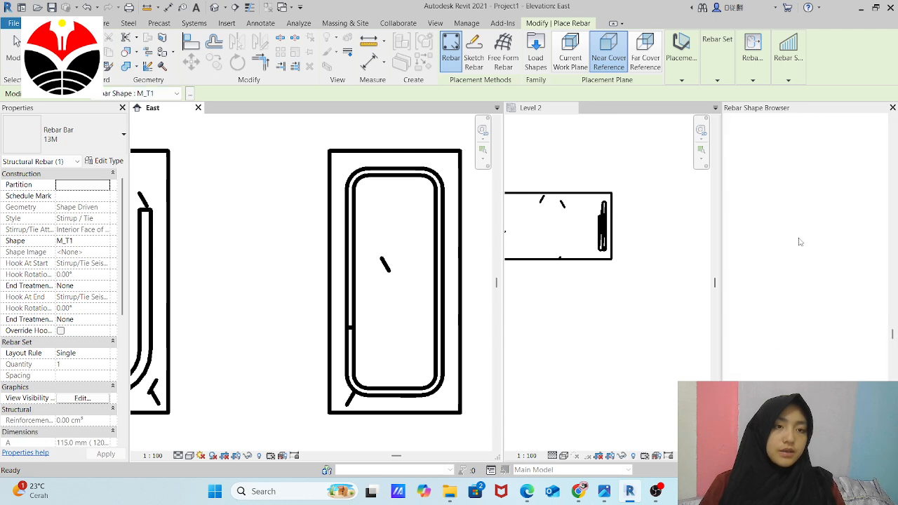
scroll(800, 233, "up", 15)
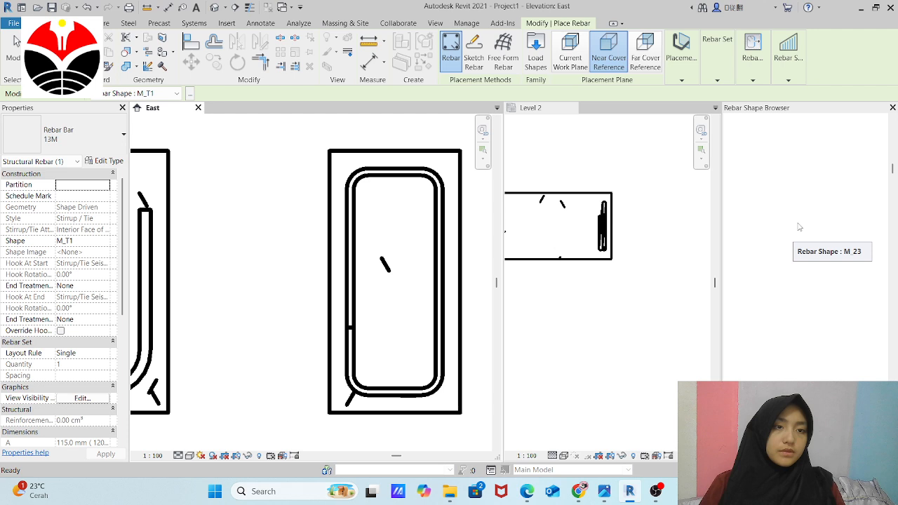
scroll(813, 172, "up", 2)
left_click(804, 163)
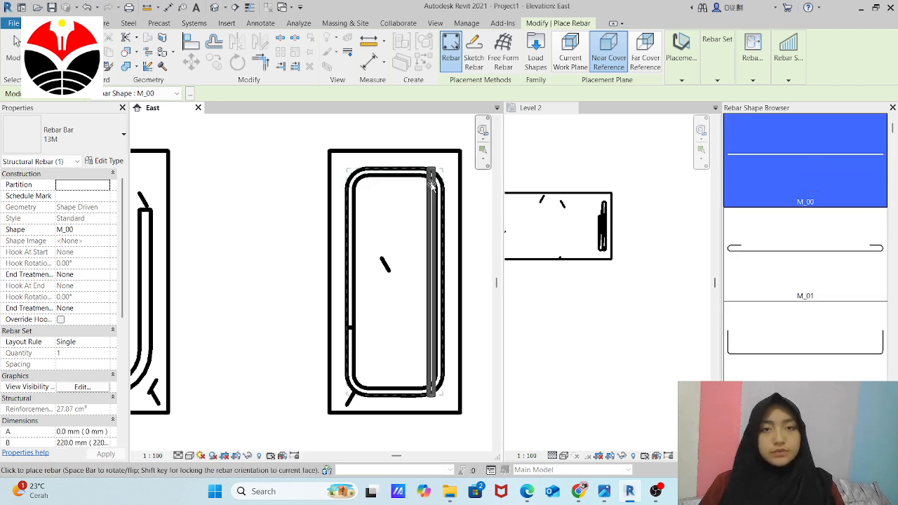
left_click(681, 54)
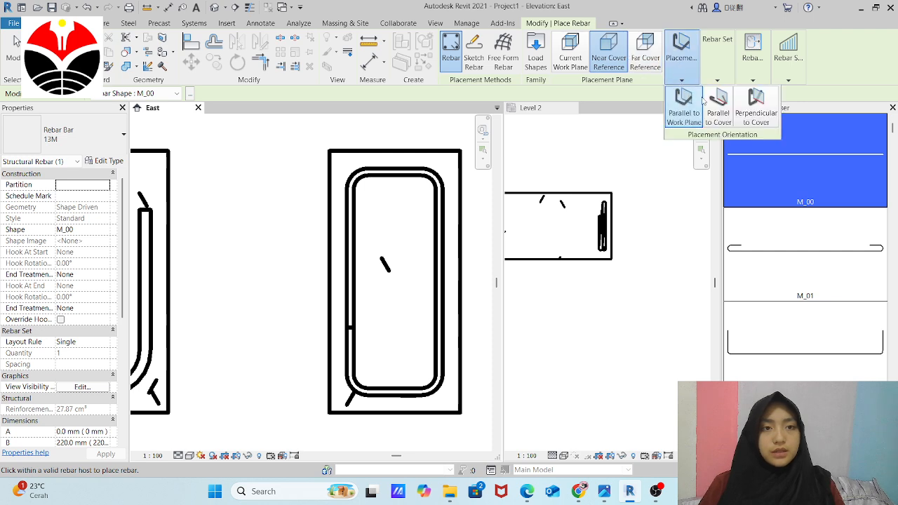
left_click(717, 114)
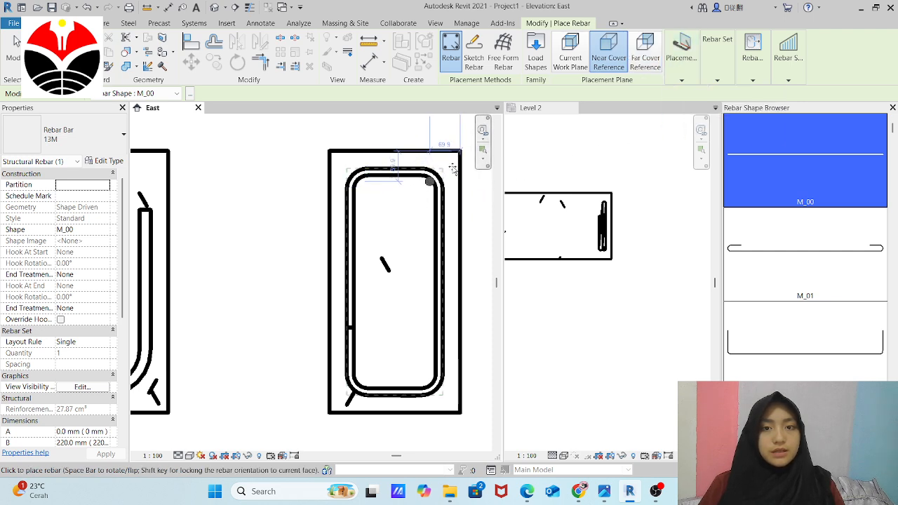
Place straight 13M bars inside the two upper corners of the stirrup in the narrow beam's East elevation.
scroll(364, 184, "up", 5)
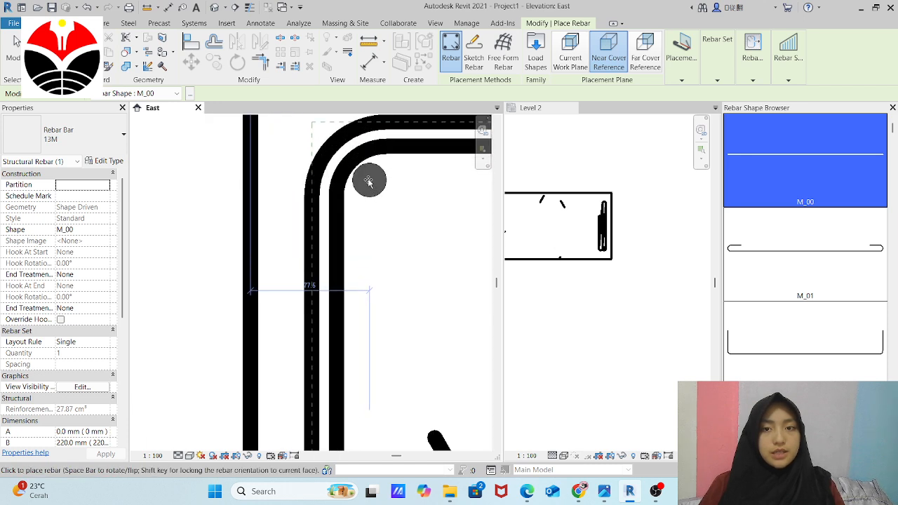
left_click(367, 180)
scroll(367, 180, "down", 3)
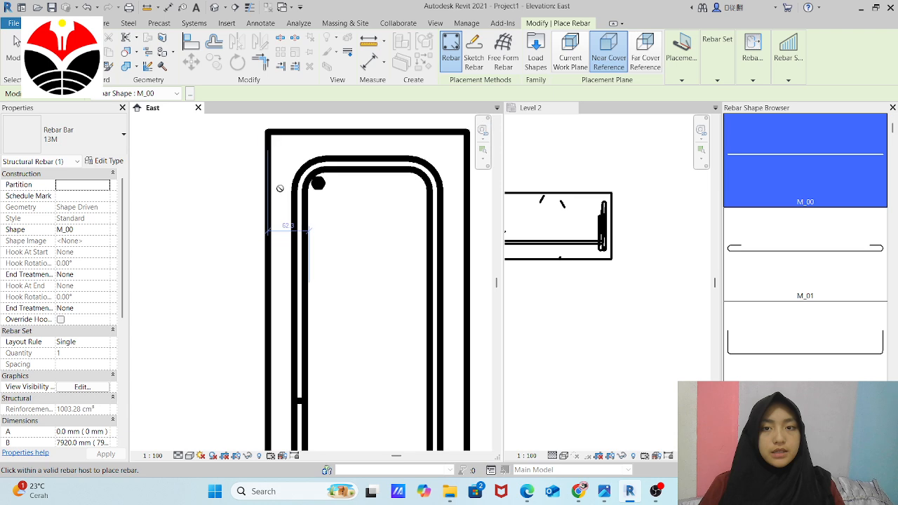
scroll(411, 185, "up", 1)
left_click(417, 184)
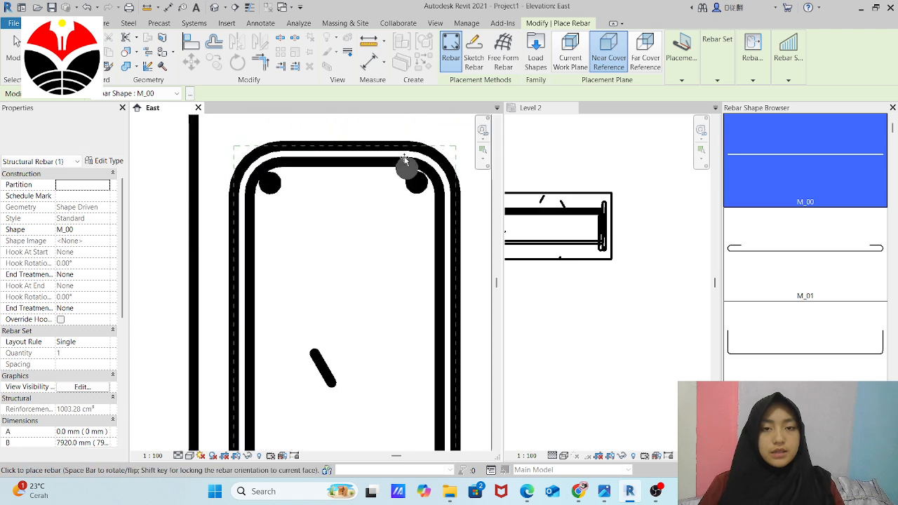
Place straight 13M bars inside the two lower corners of the stirrup and end rebar placement.
scroll(393, 194, "down", 2)
scroll(344, 365, "up", 3)
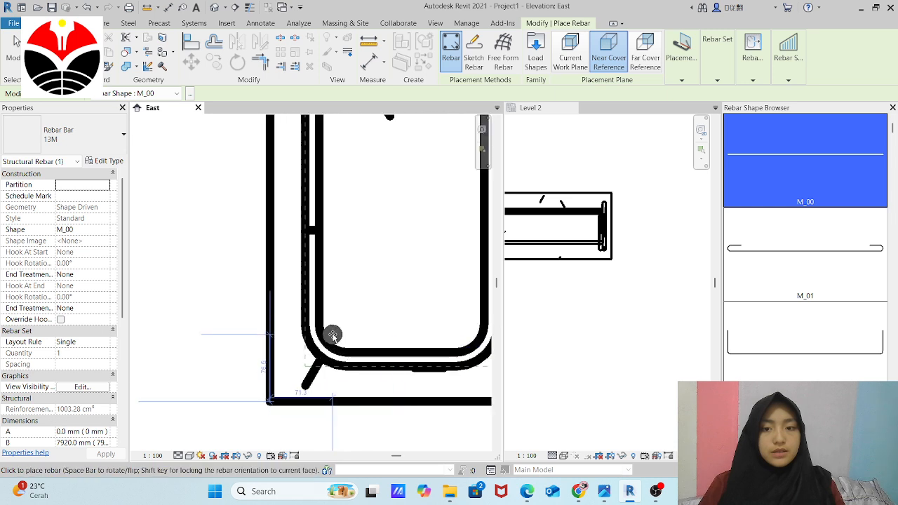
left_click(335, 335)
scroll(344, 322, "down", 2)
scroll(390, 325, "up", 3)
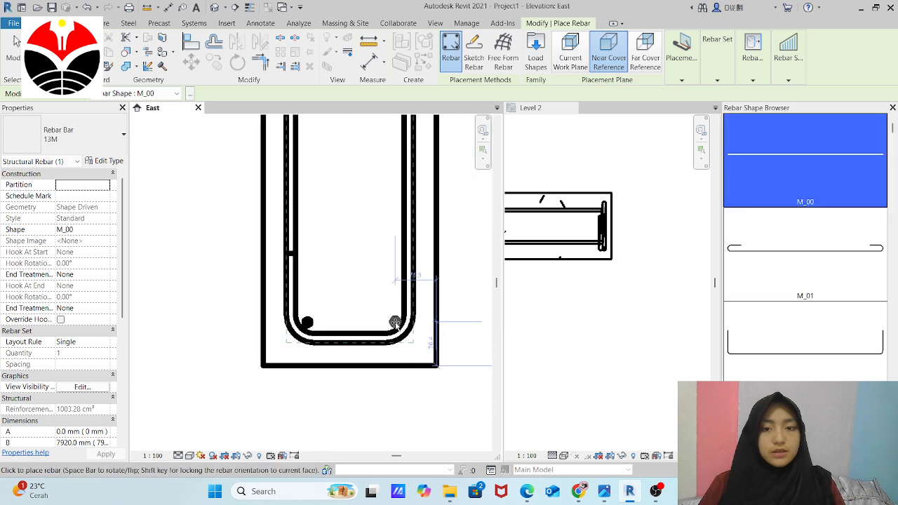
left_click(391, 324)
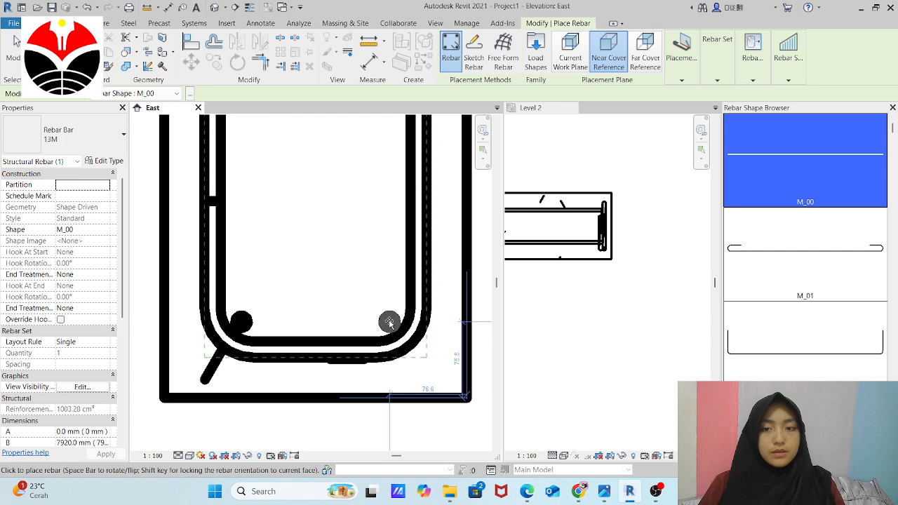
scroll(390, 329, "down", 4)
key("Escape")
scroll(369, 350, "down", 1)
key("Escape")
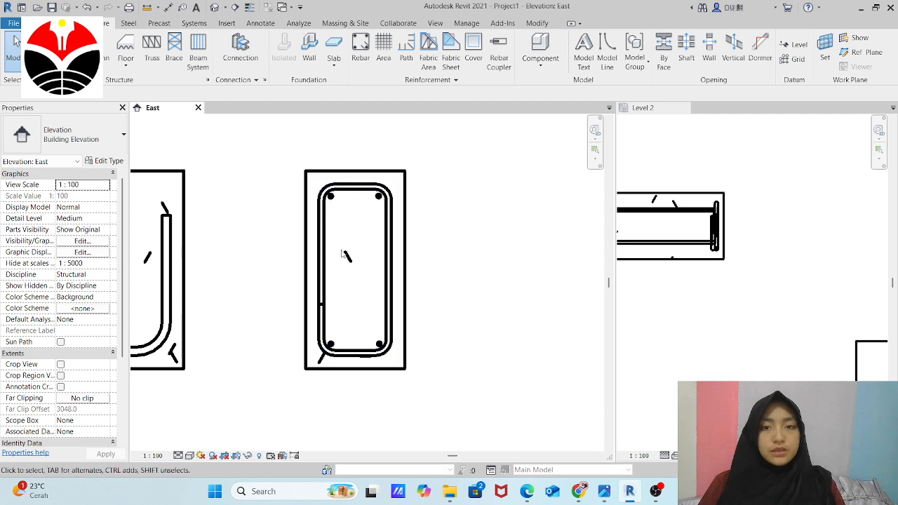
Examine the longitudinal bars and the stirrup at the beam end in the East elevation and the Level 2 plan.
scroll(748, 236, "down", 3)
scroll(755, 236, "up", 4)
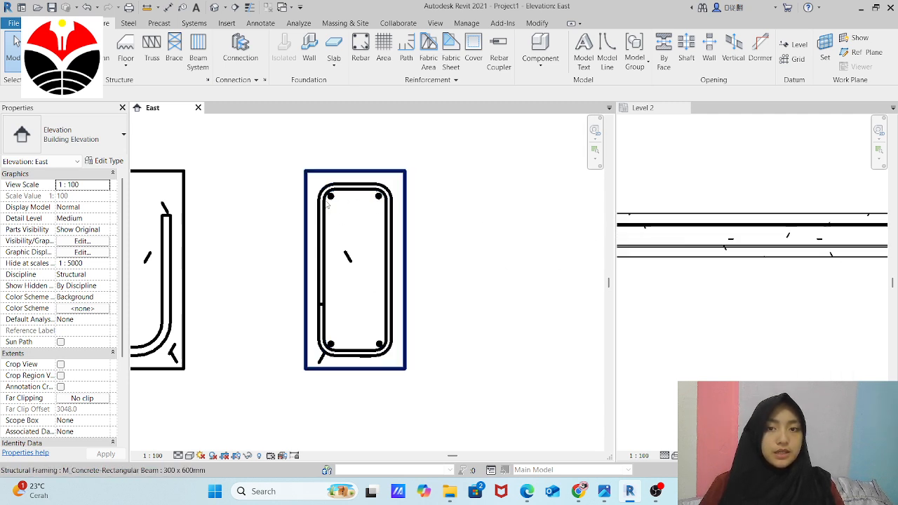
left_click(332, 198)
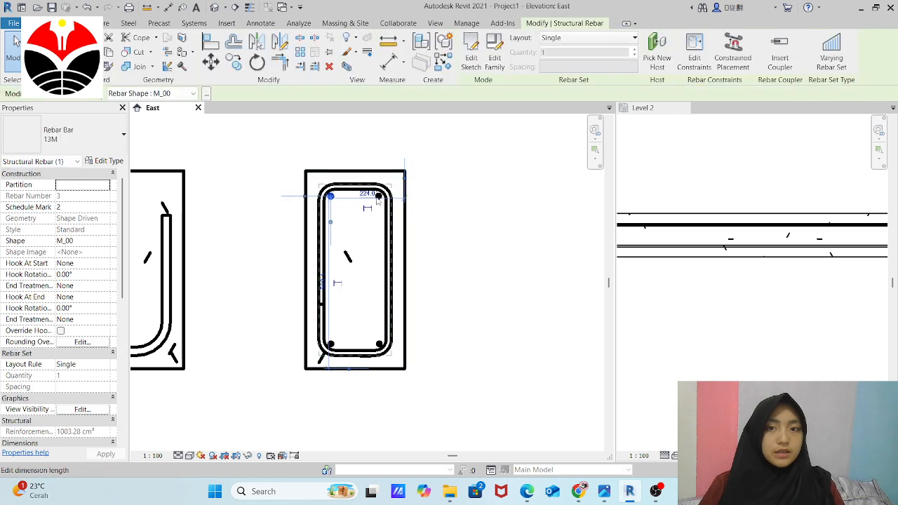
left_click(471, 270)
scroll(673, 253, "down", 5)
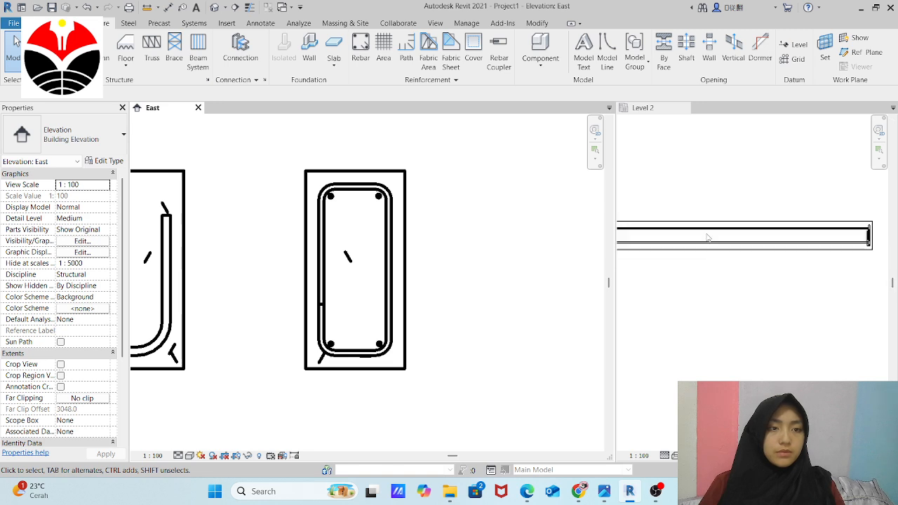
left_click(775, 268)
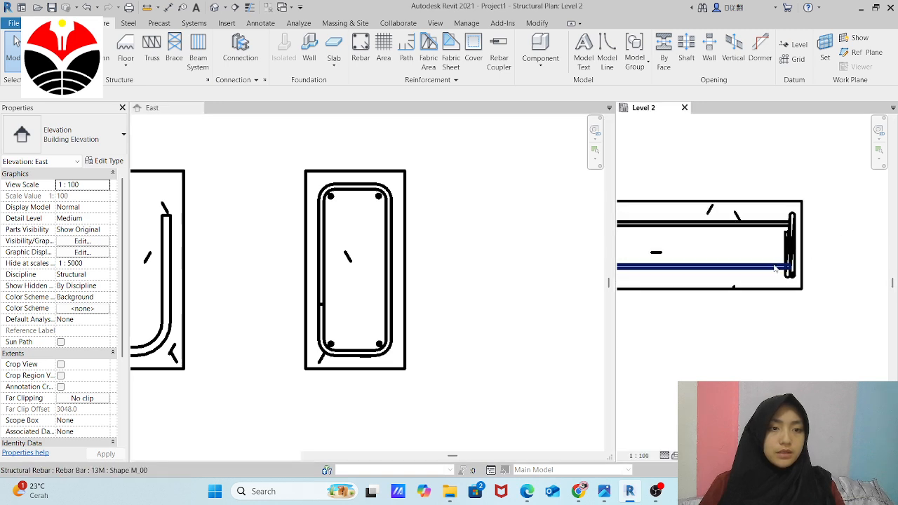
left_click(733, 268)
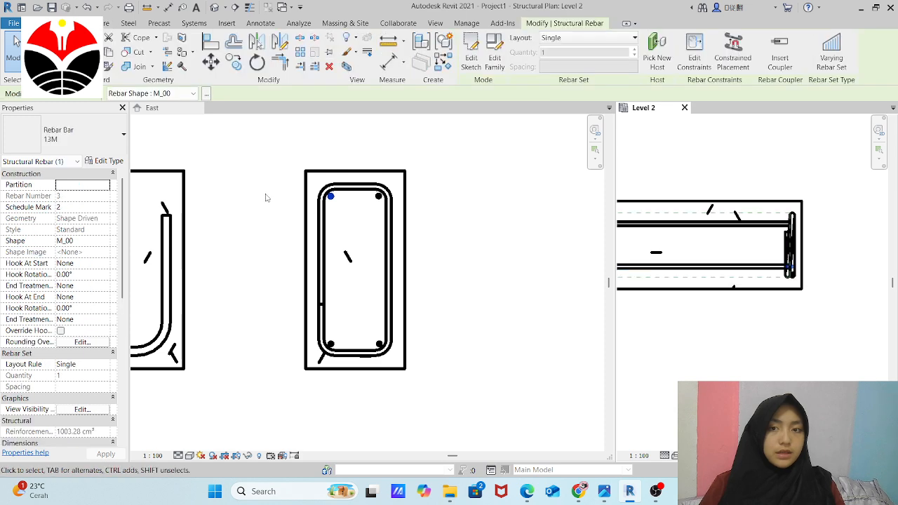
left_click(737, 242)
scroll(788, 240, "down", 4)
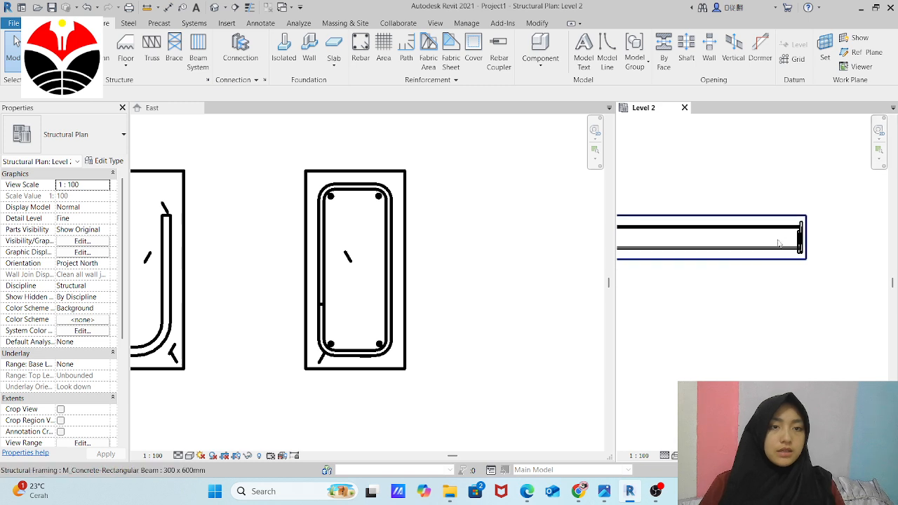
scroll(643, 266, "down", 4)
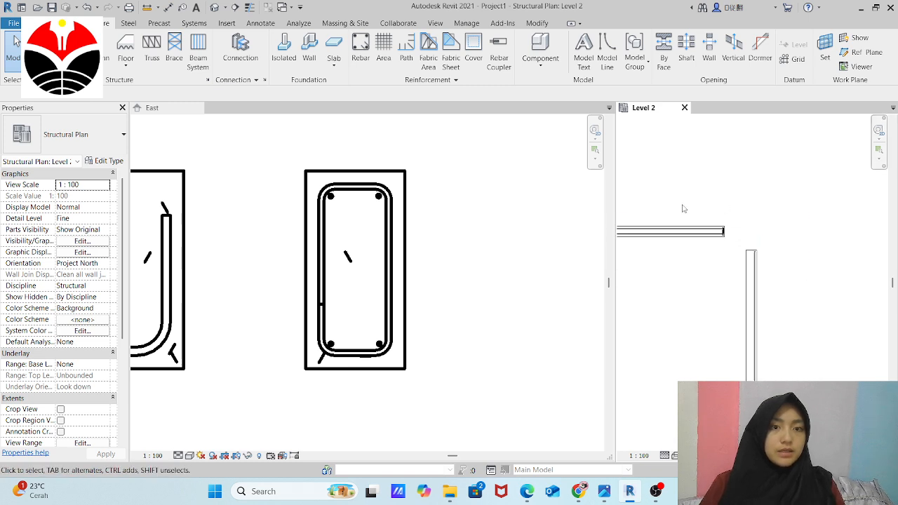
scroll(736, 231, "up", 3)
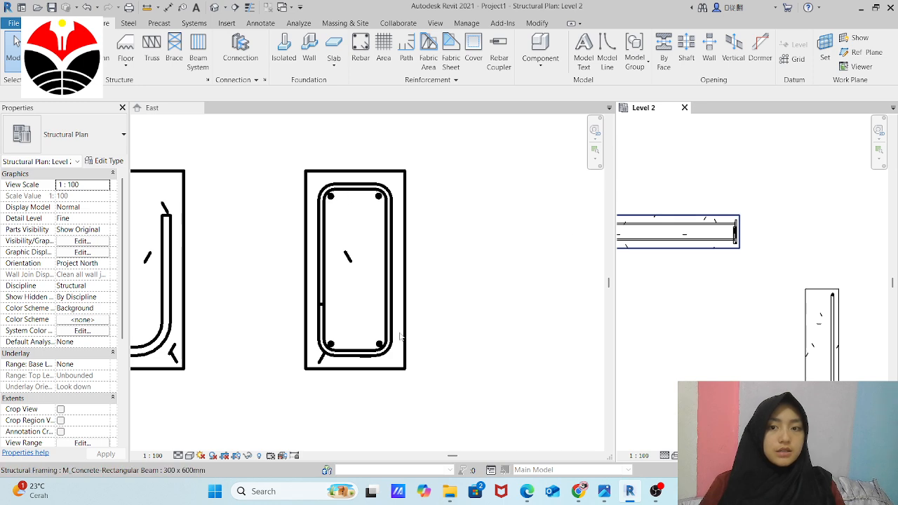
scroll(668, 239, "up", 3)
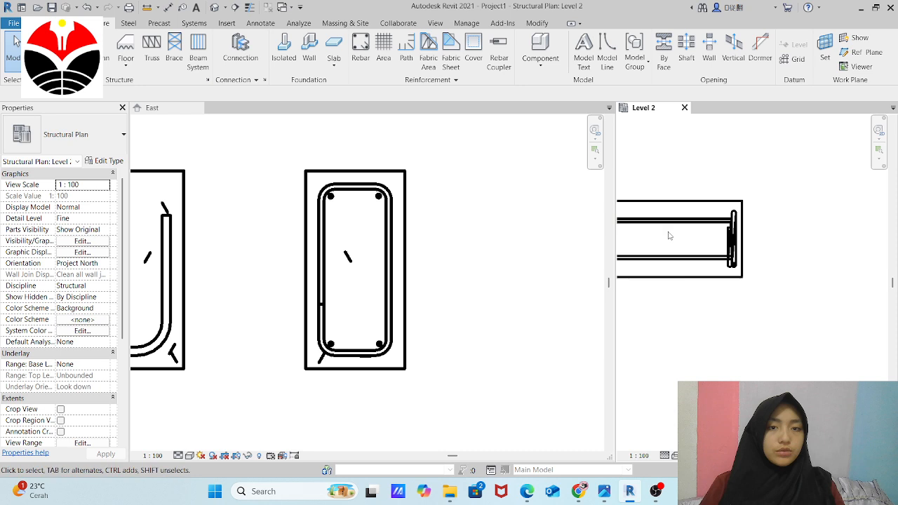
scroll(814, 264, "down", 1)
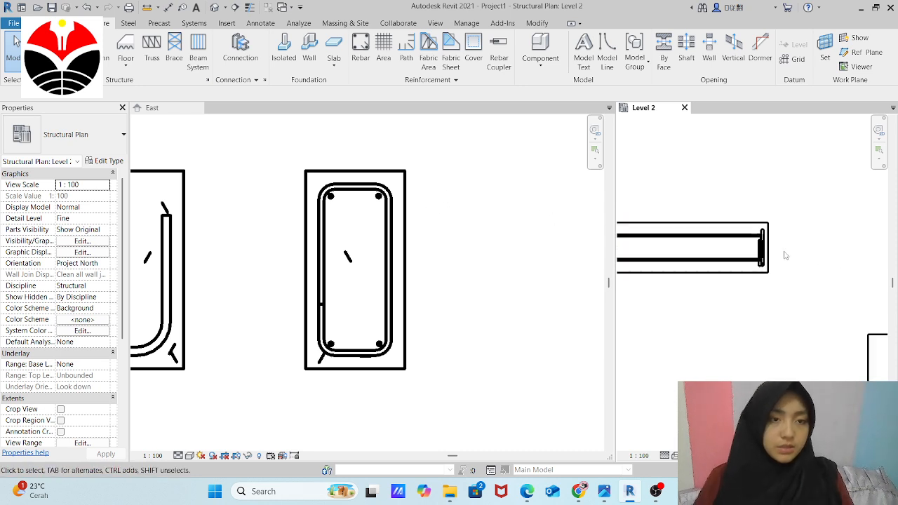
scroll(784, 257, "up", 2)
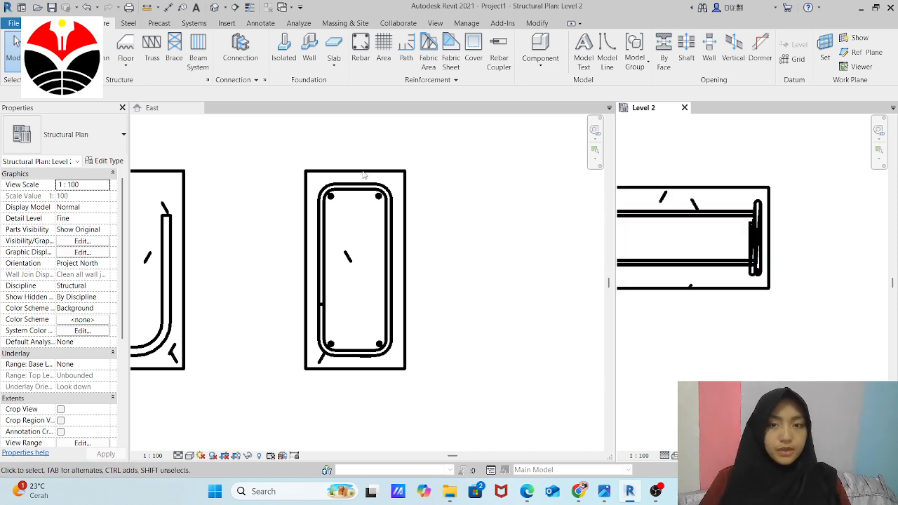
Set the 16M stirrup's layout to Maximum Spacing with a spacing of 150 mm.
left_click(370, 193)
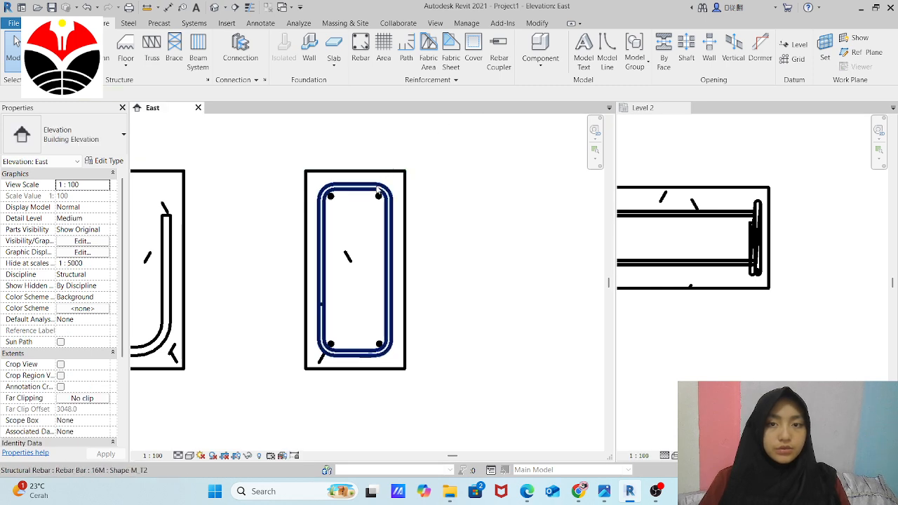
left_click(379, 191)
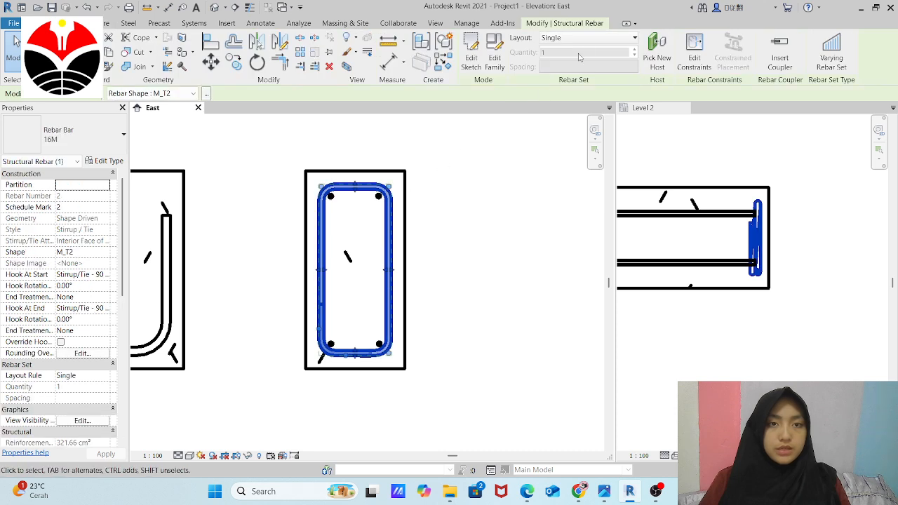
left_click(619, 38)
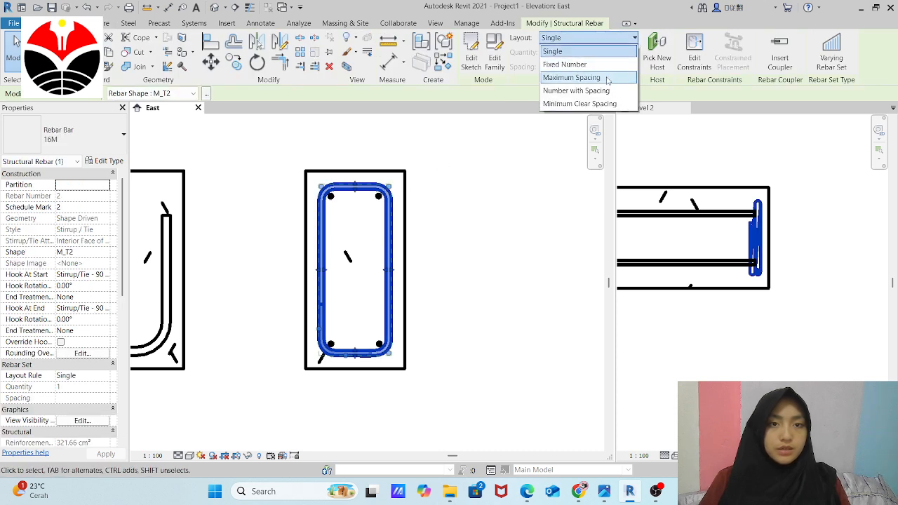
left_click(572, 77)
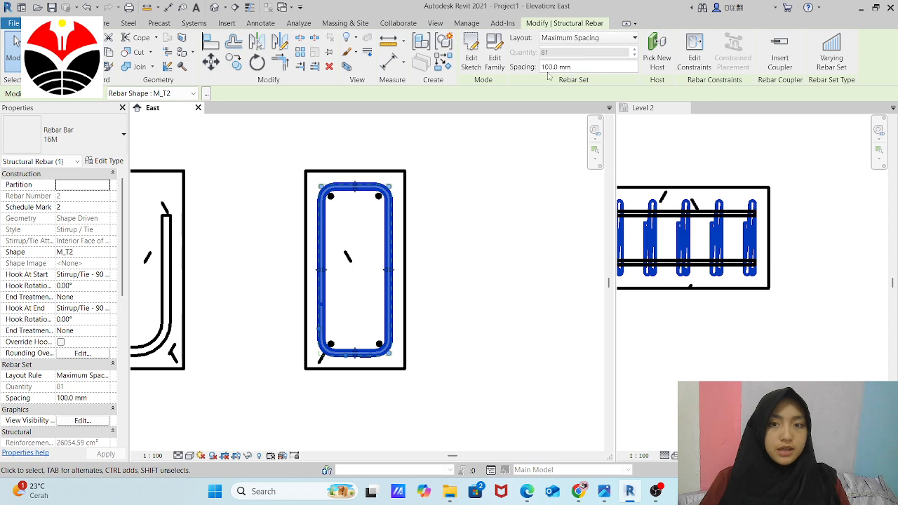
scroll(859, 235, "down", 2)
scroll(683, 203, "up", 1)
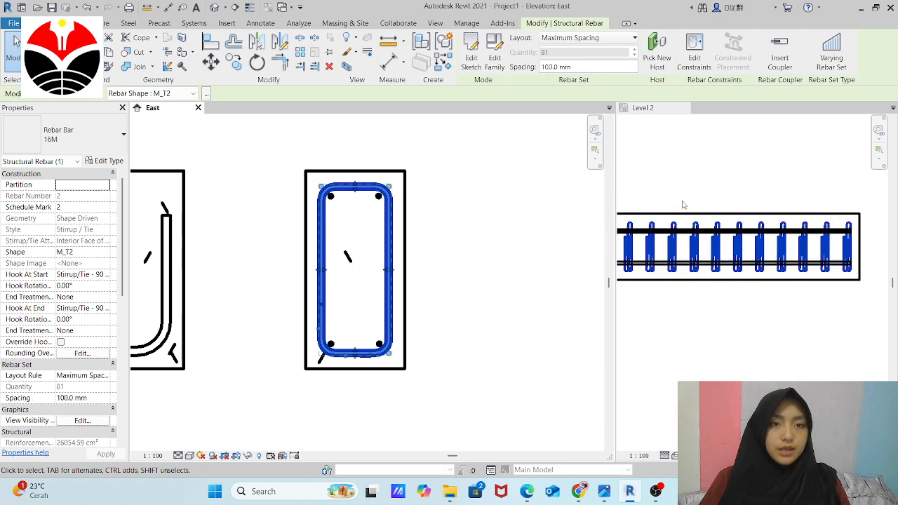
scroll(683, 204, "down", 2)
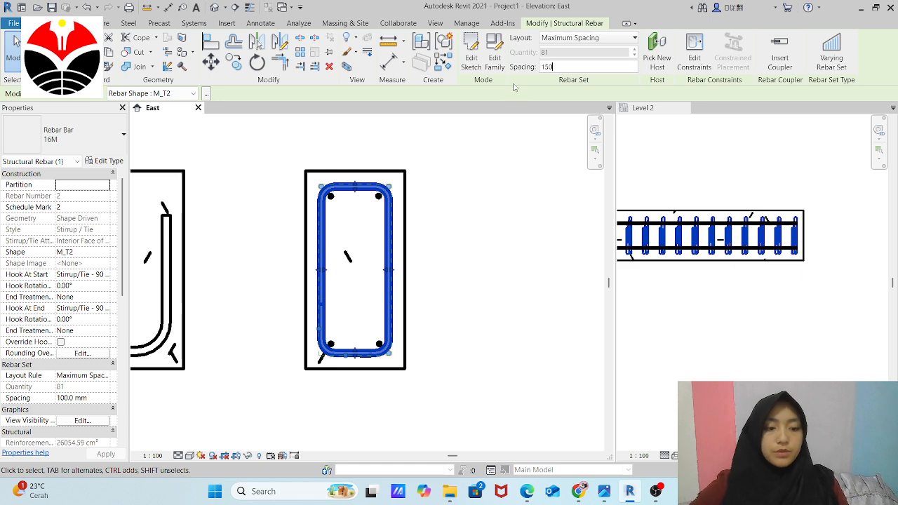
key("Return")
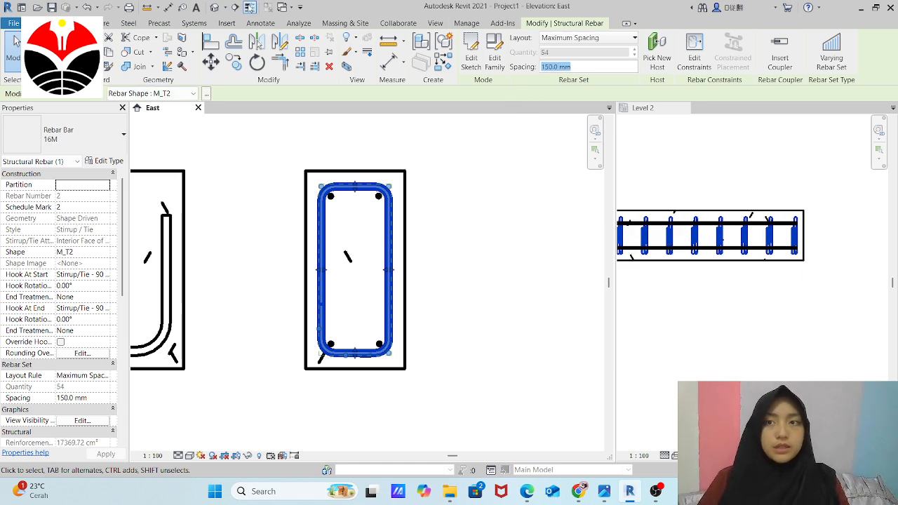
Open the default 3D view and examine the spaced stirrups and longitudinal bars in the beam.
left_click(216, 7)
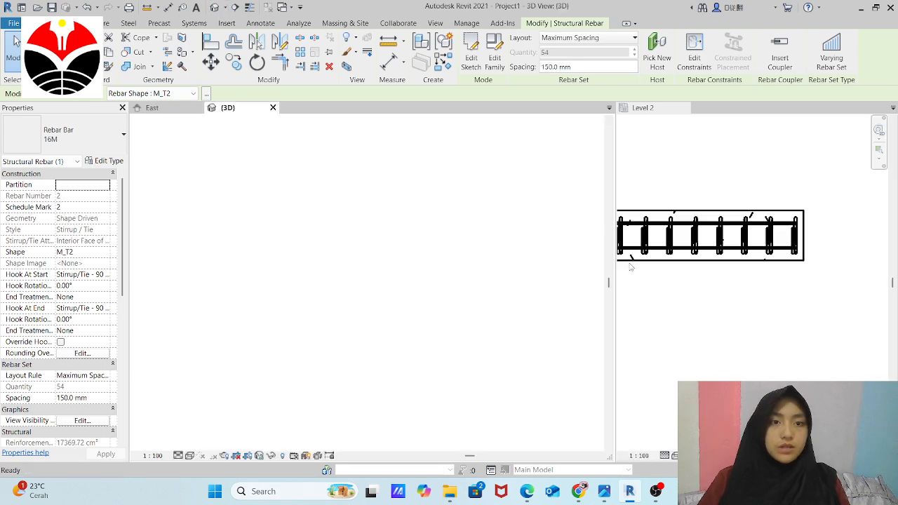
scroll(309, 167, "up", 5)
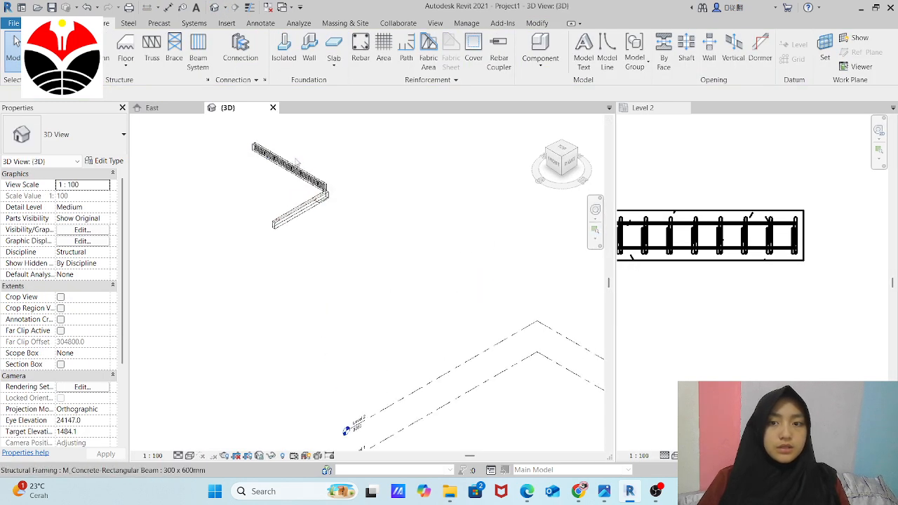
scroll(309, 167, "up", 5)
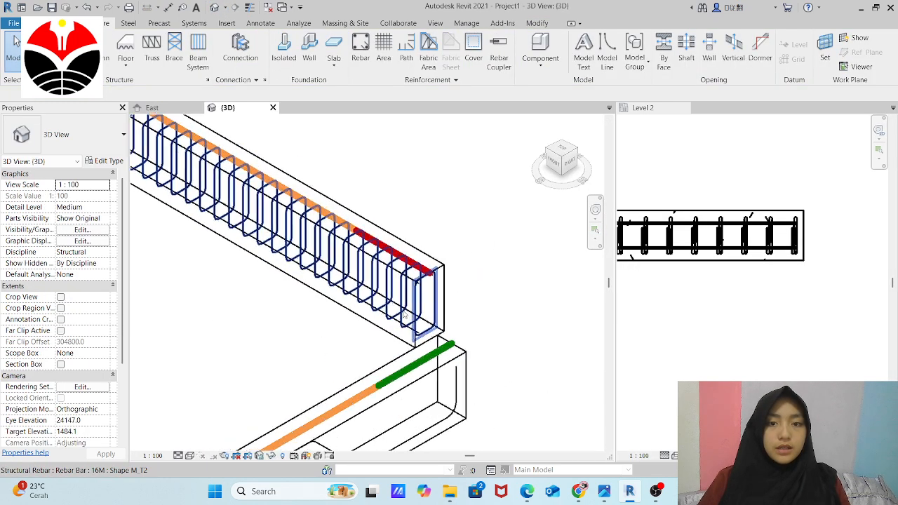
scroll(433, 266, "down", 3)
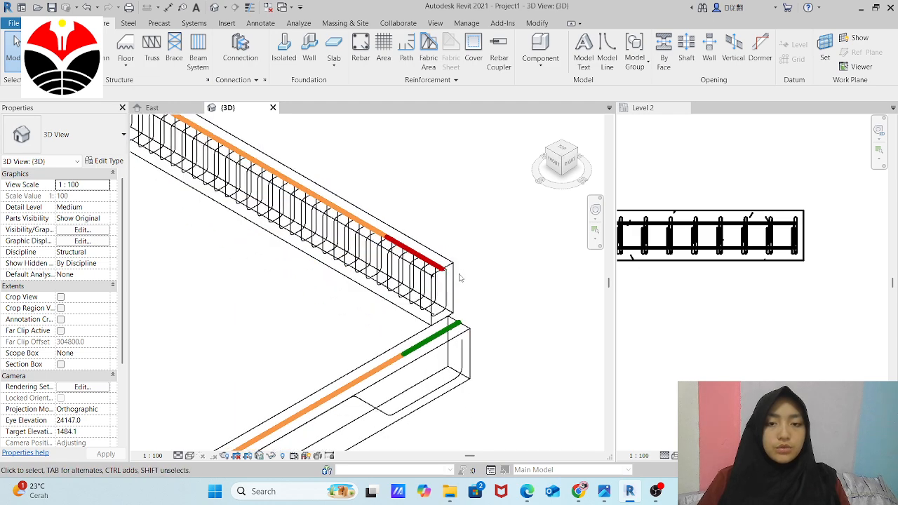
Turn off the display of analytical model categories in the 3D view's visibility/graphics overrides.
scroll(424, 261, "down", 3)
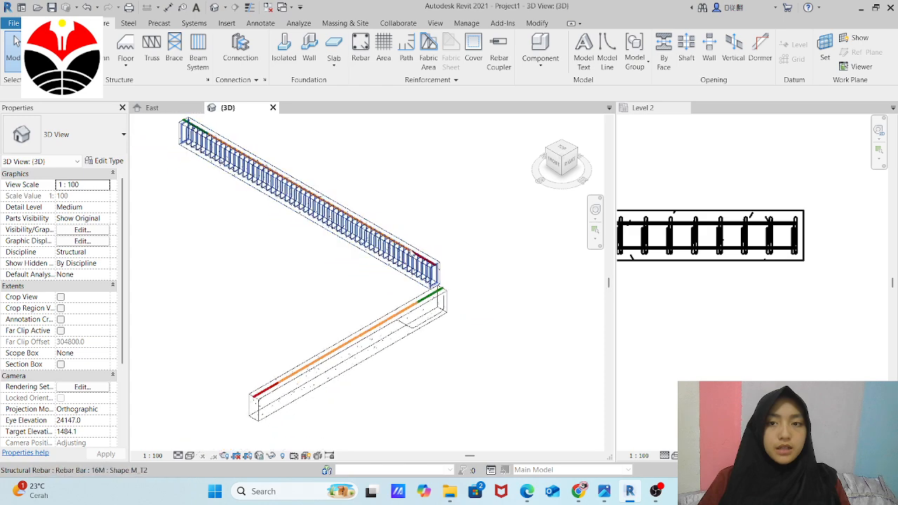
key("v")
key("v")
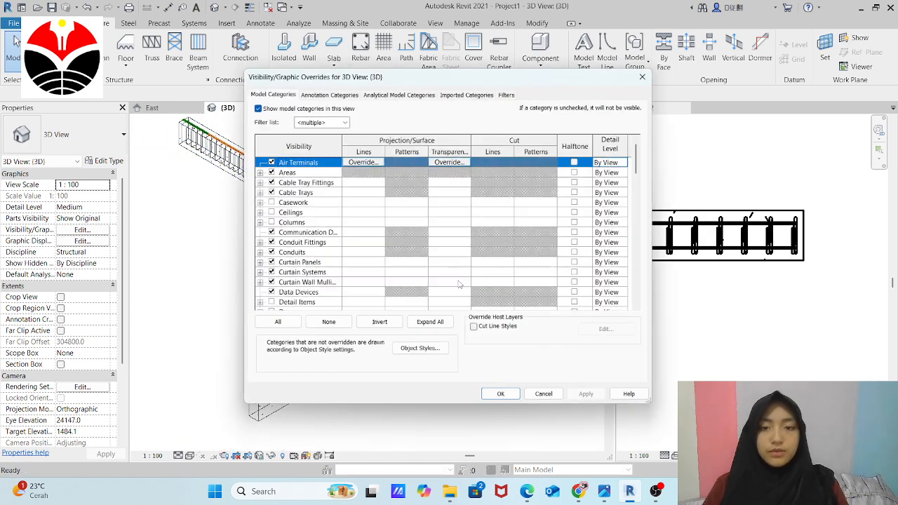
left_click(315, 92)
left_click(390, 91)
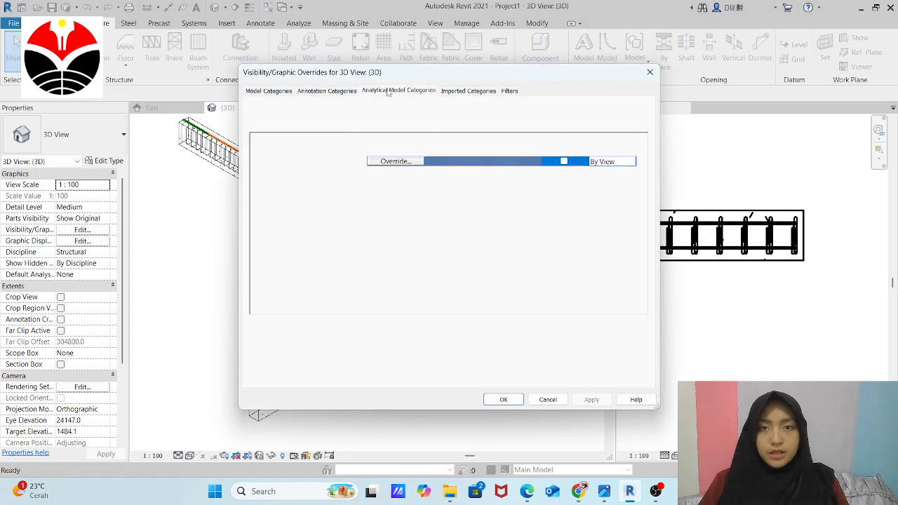
left_click(261, 106)
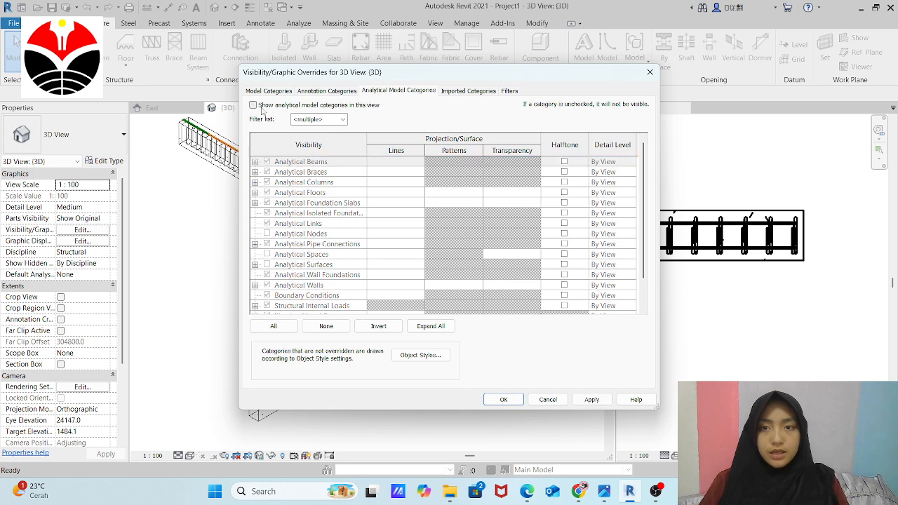
left_click(537, 401)
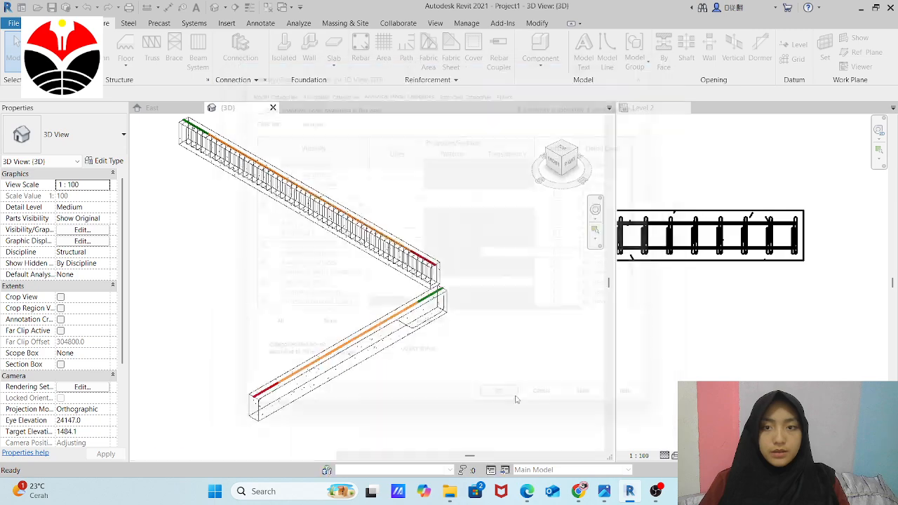
Set the 3D view's detail level to Fine and its visual style to Wireframe.
scroll(454, 268, "up", 3)
scroll(453, 266, "up", 4)
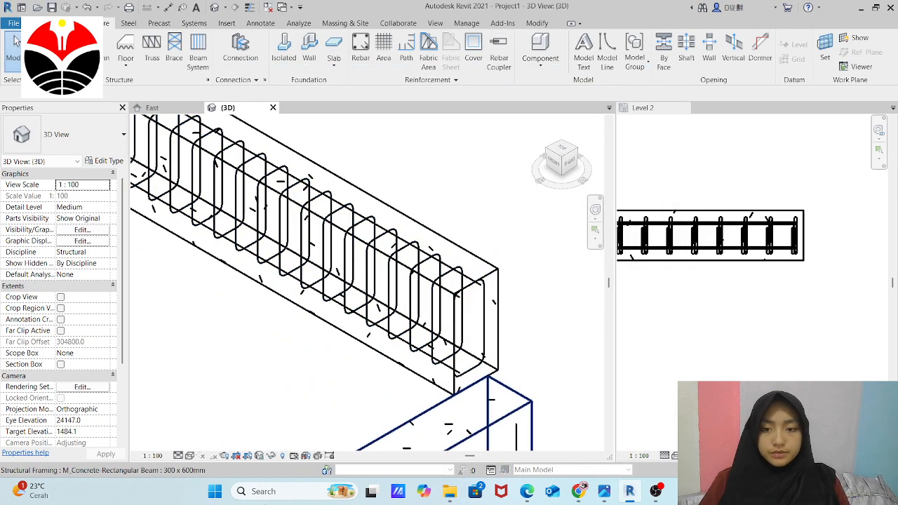
left_click(190, 456)
left_click(195, 448)
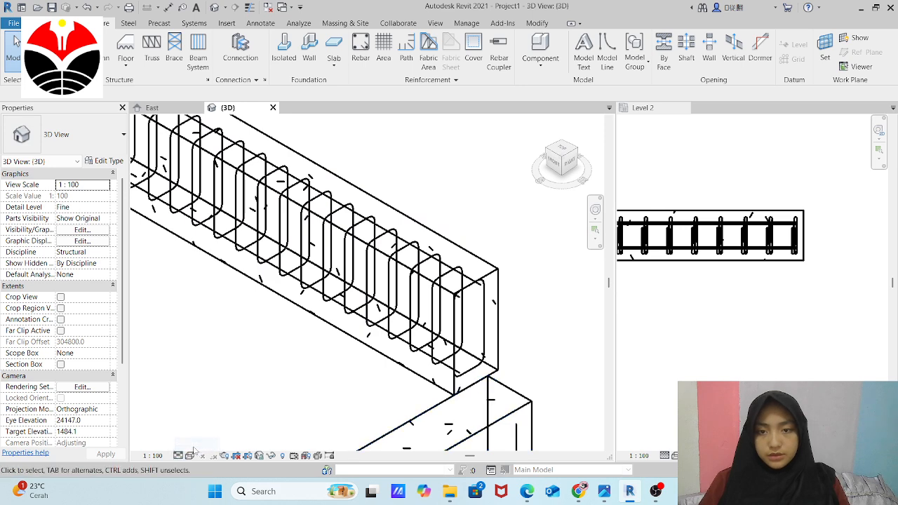
left_click(190, 455)
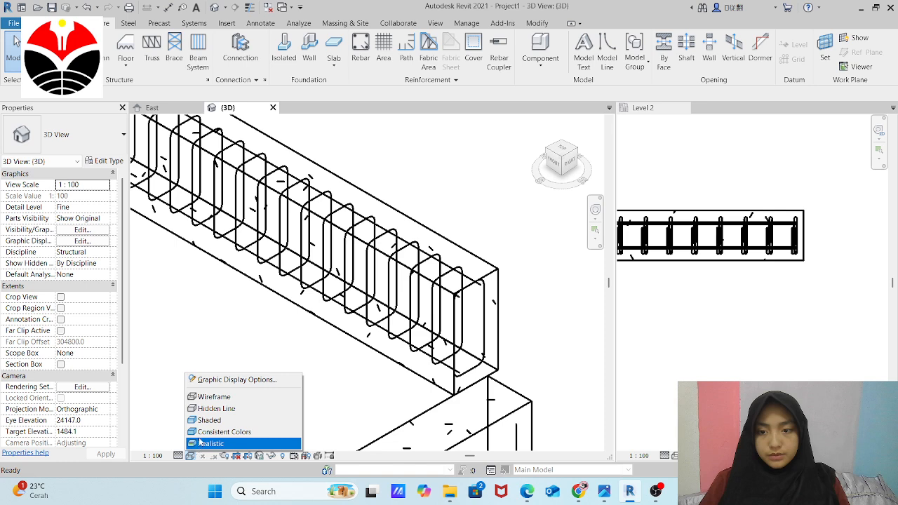
left_click(215, 397)
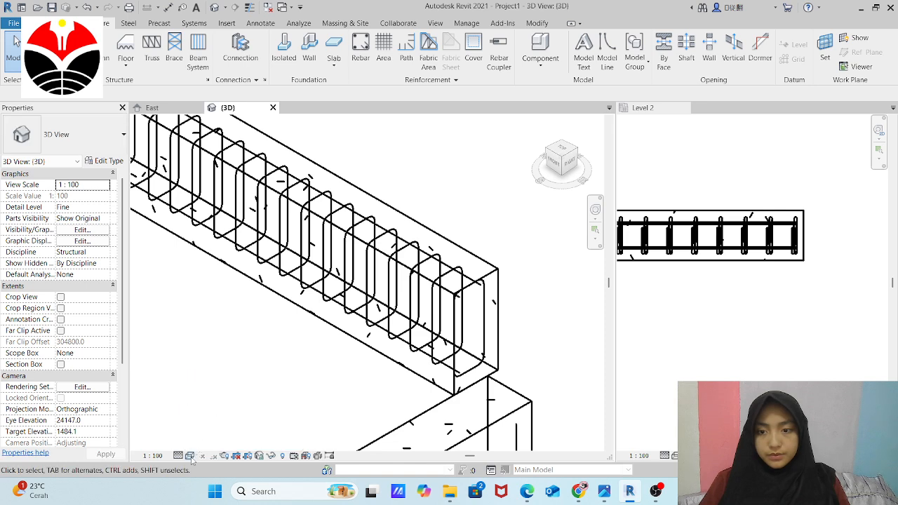
Switch the 3D view to the Realistic visual style and look through its view properties.
left_click(189, 455)
left_click(217, 443)
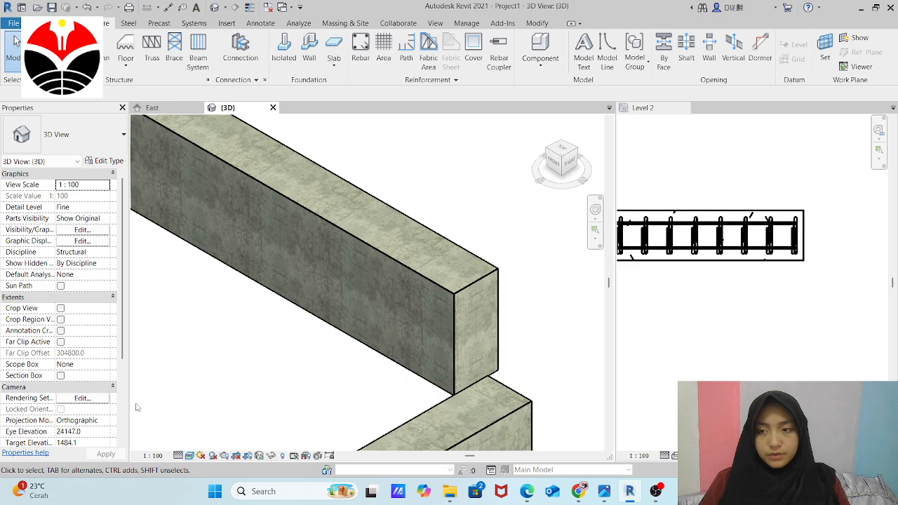
scroll(73, 351, "down", 4)
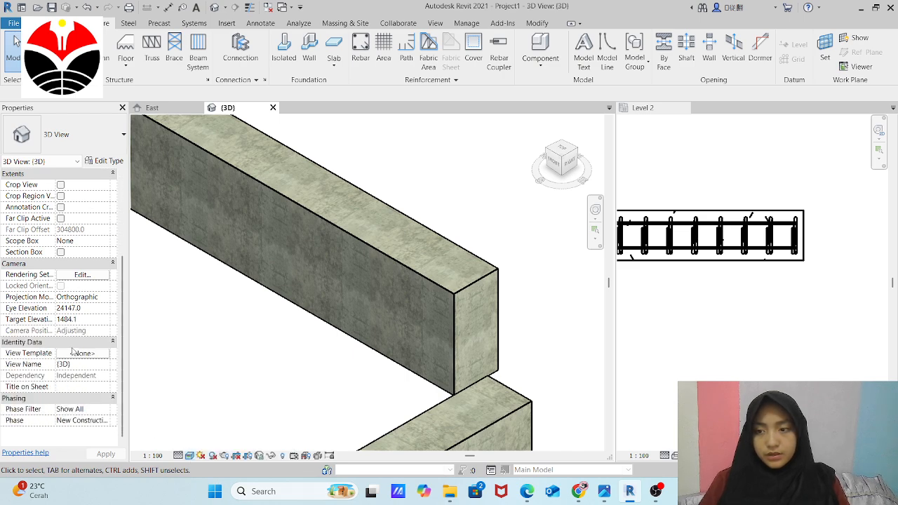
scroll(73, 351, "up", 4)
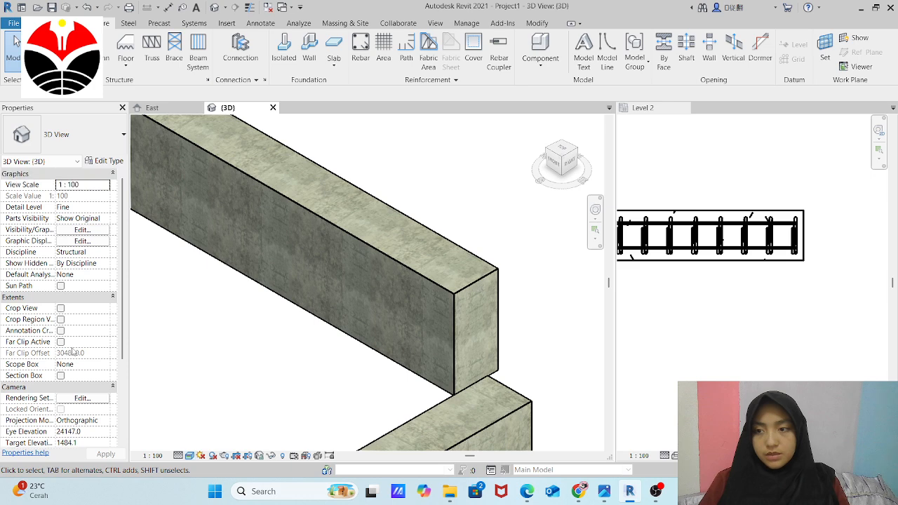
Inspect the stirrup-reinforced concrete beam's structural, rebar cover and dimension properties, and clear the selection.
left_click(279, 192)
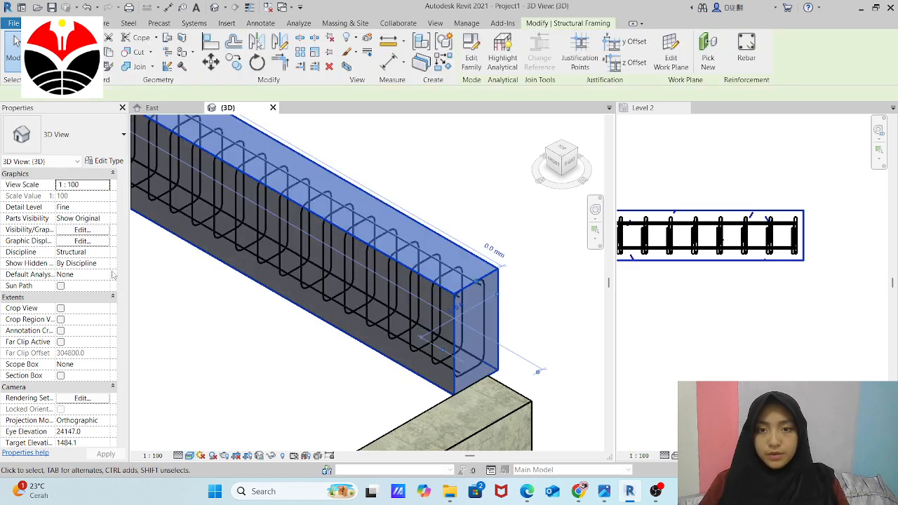
scroll(72, 336, "down", 6)
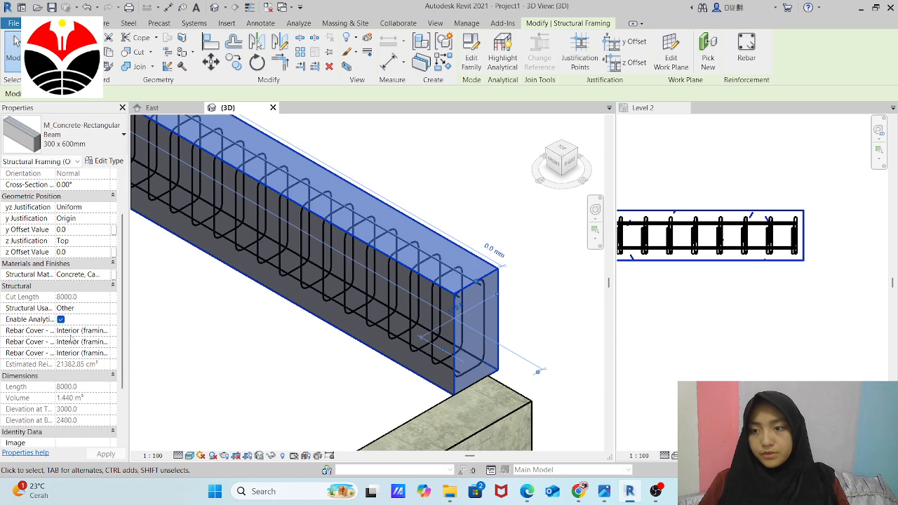
scroll(72, 342, "up", 3)
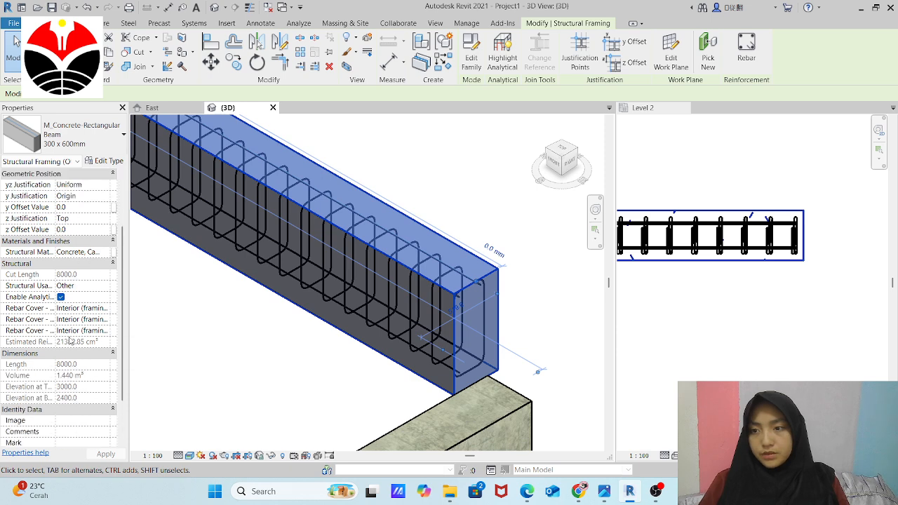
scroll(71, 340, "up", 3)
key("Escape")
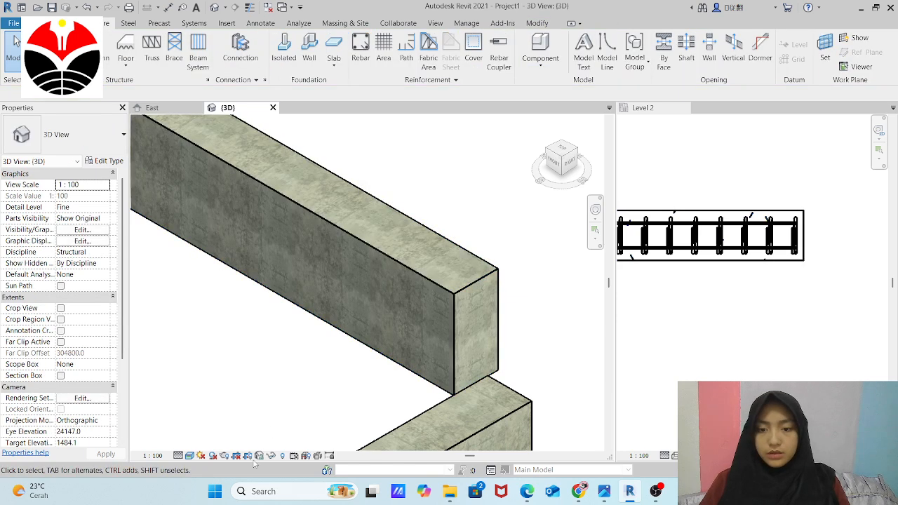
Return the 3D view to the Wireframe visual style and examine the stirrups and longitudinal bars in both beams.
left_click(190, 456)
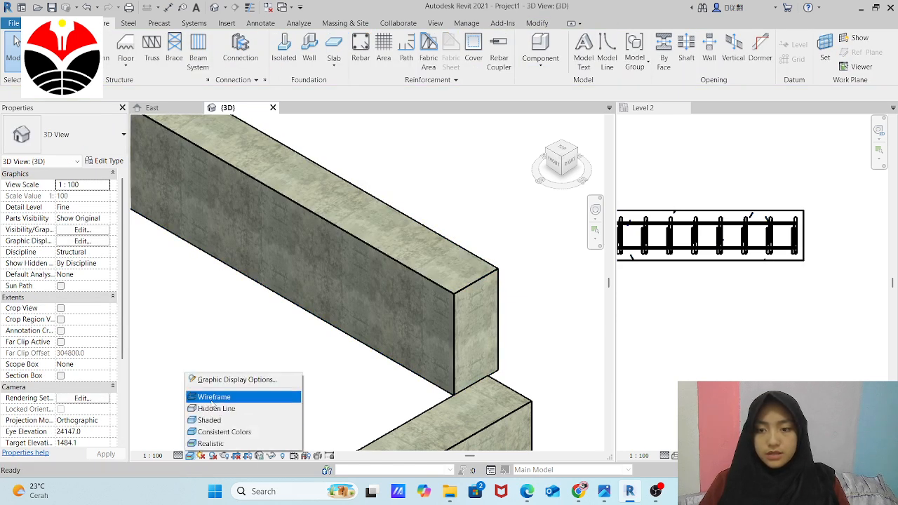
left_click(210, 397)
scroll(477, 333, "down", 6)
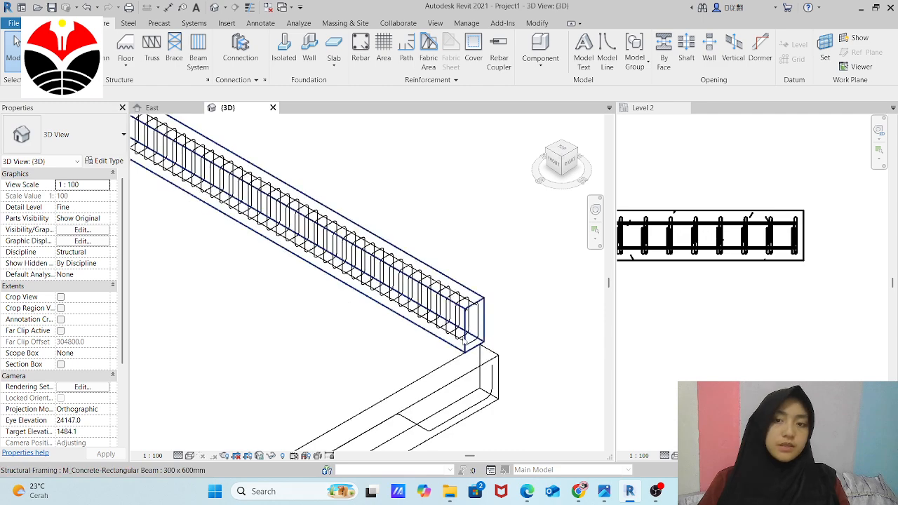
scroll(383, 307, "up", 2)
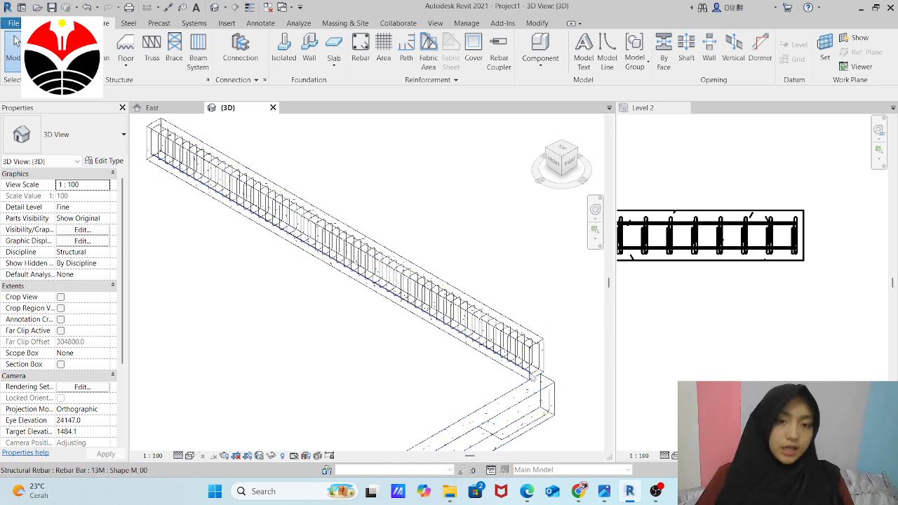
scroll(509, 372, "down", 1)
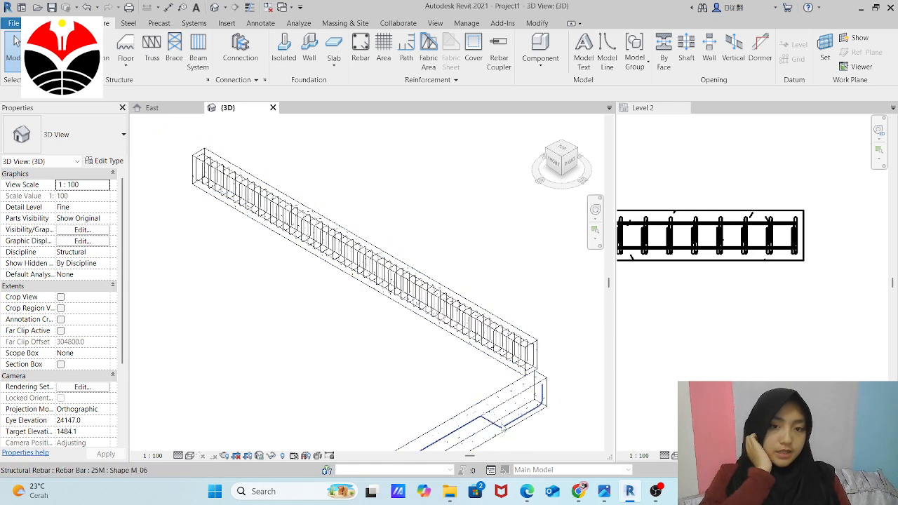
scroll(575, 343, "up", 5)
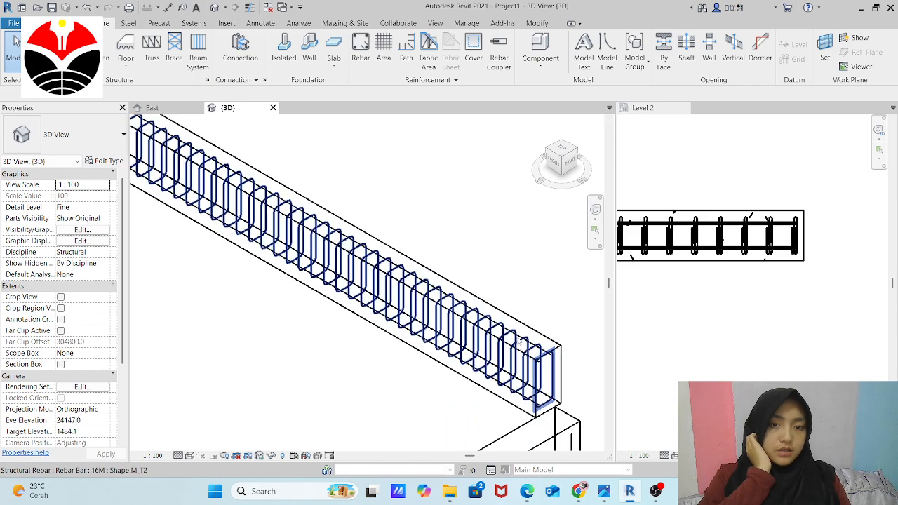
scroll(569, 444, "down", 3)
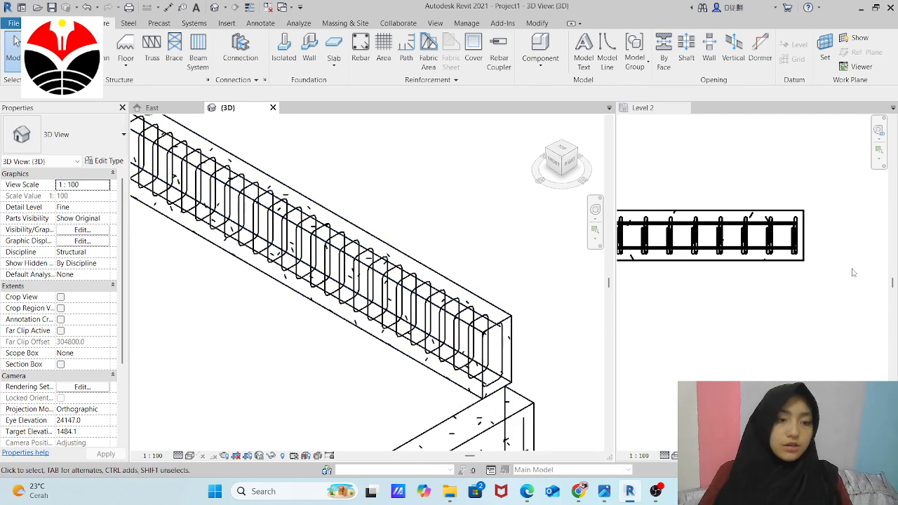
Start a new schedule under Schedules/Quantities (all) in the project.
scroll(749, 263, "down", 3)
scroll(749, 263, "down", 2)
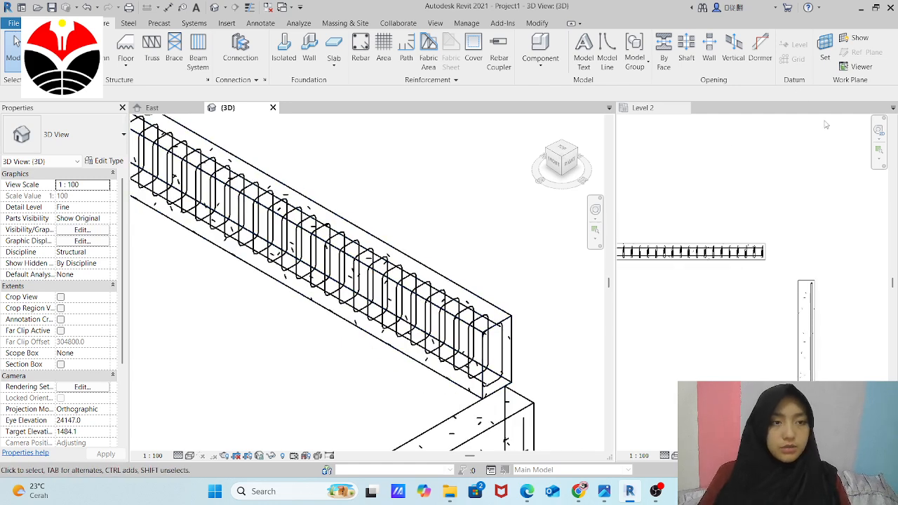
left_click_drag(804, 407, 804, 131)
left_click(809, 305)
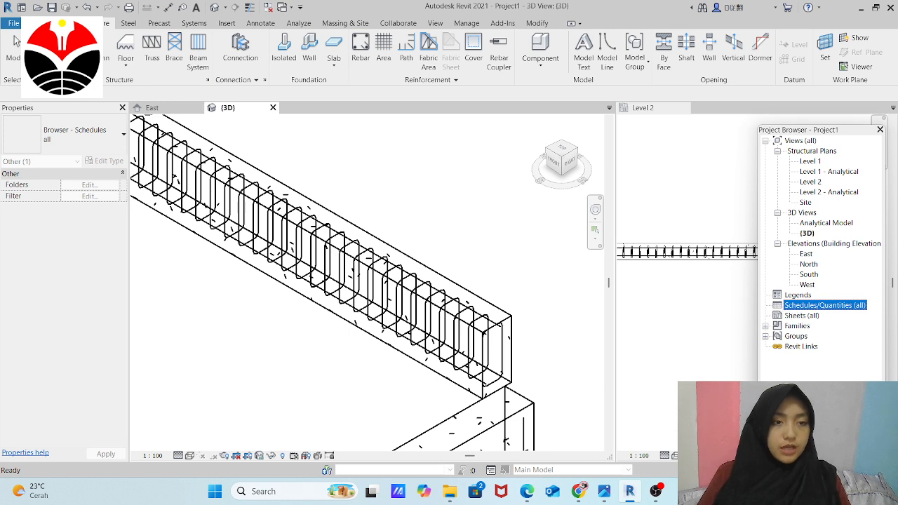
right_click(842, 307)
left_click(800, 311)
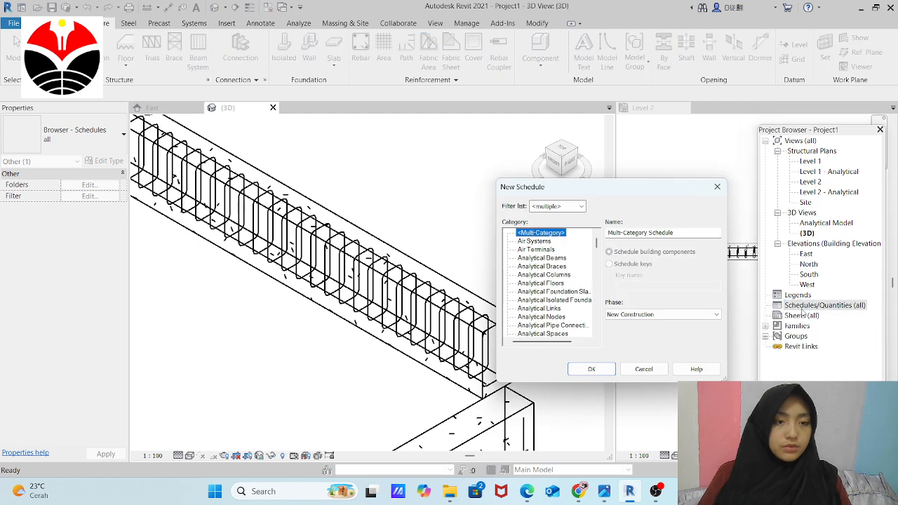
Look through the available schedule categories for one that covers the beams.
scroll(537, 274, "down", 6)
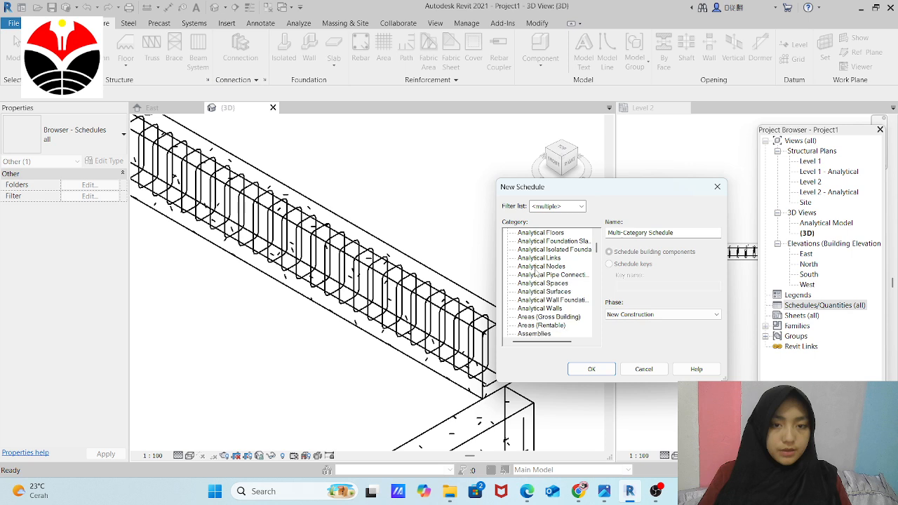
scroll(537, 275, "down", 6)
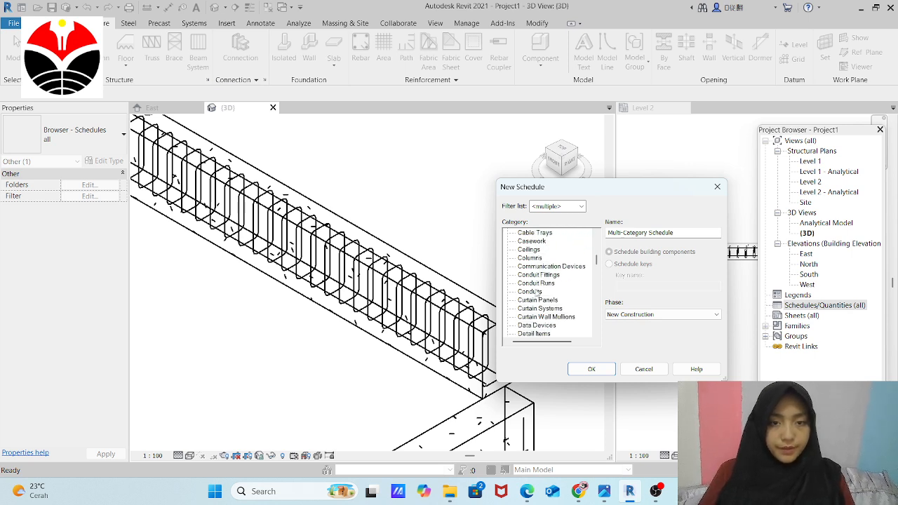
scroll(541, 315, "down", 8)
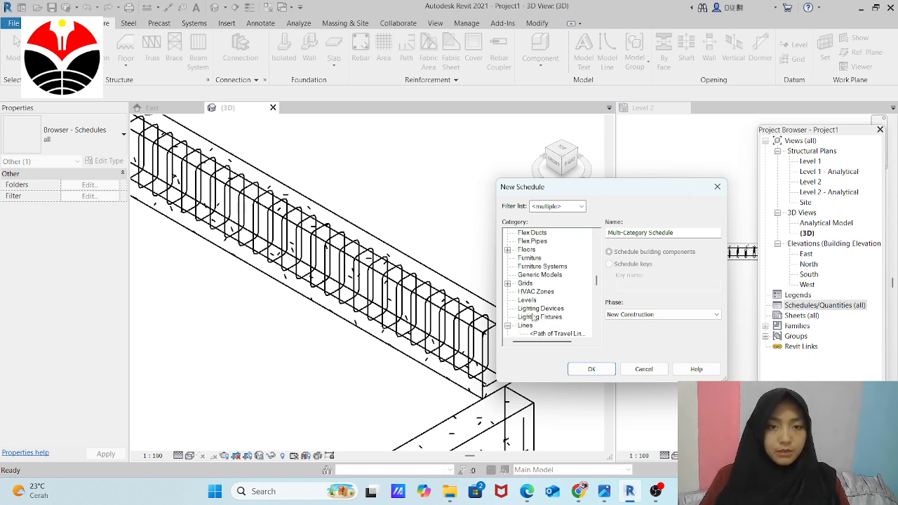
scroll(534, 325, "down", 9)
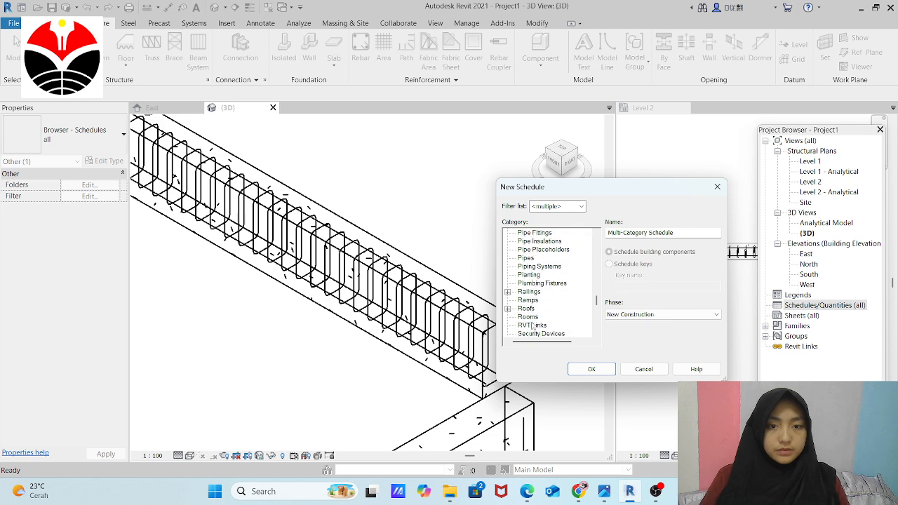
scroll(536, 327, "down", 2)
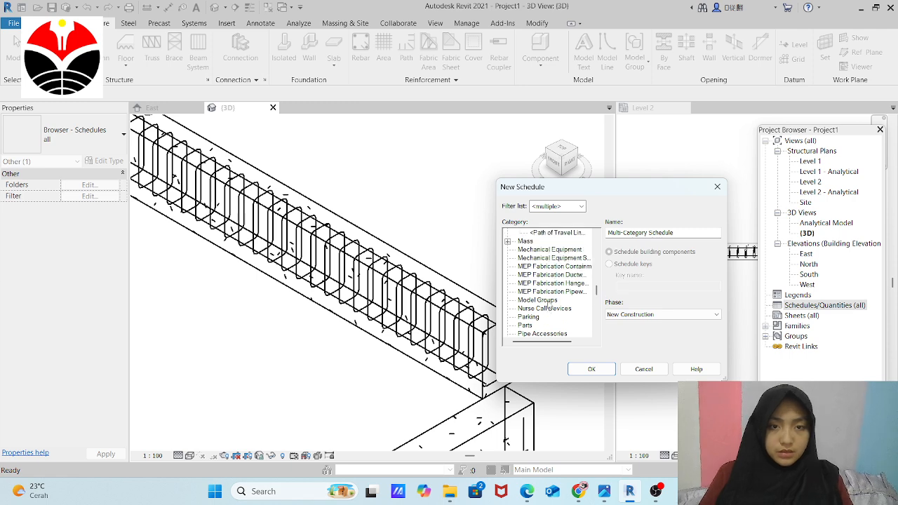
scroll(549, 306, "up", 5)
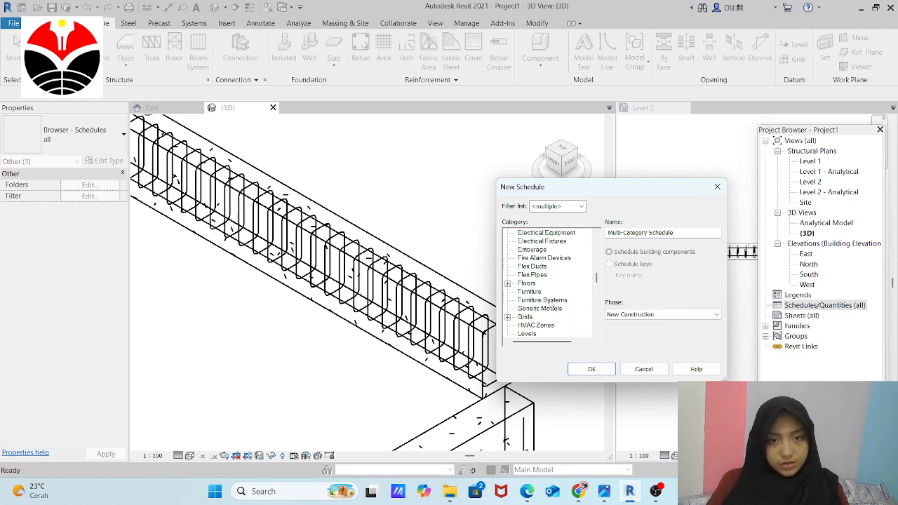
scroll(550, 302, "up", 6)
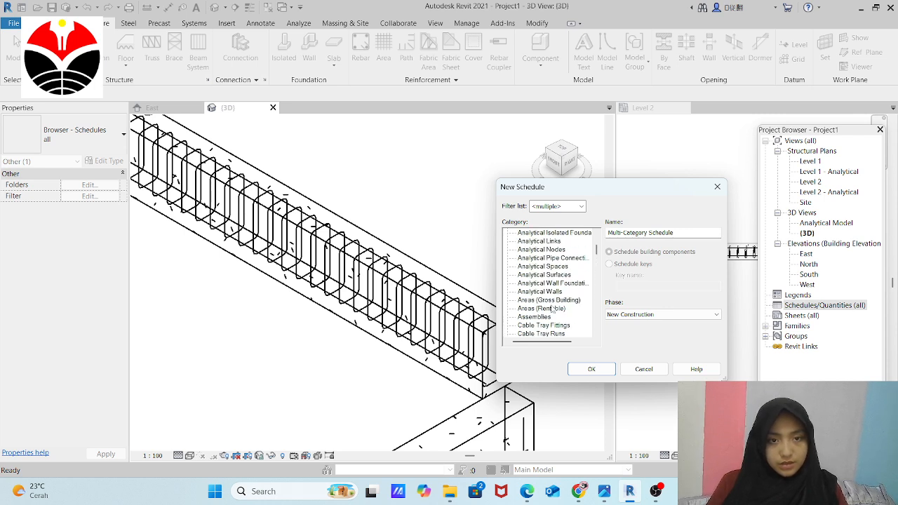
scroll(553, 309, "up", 3)
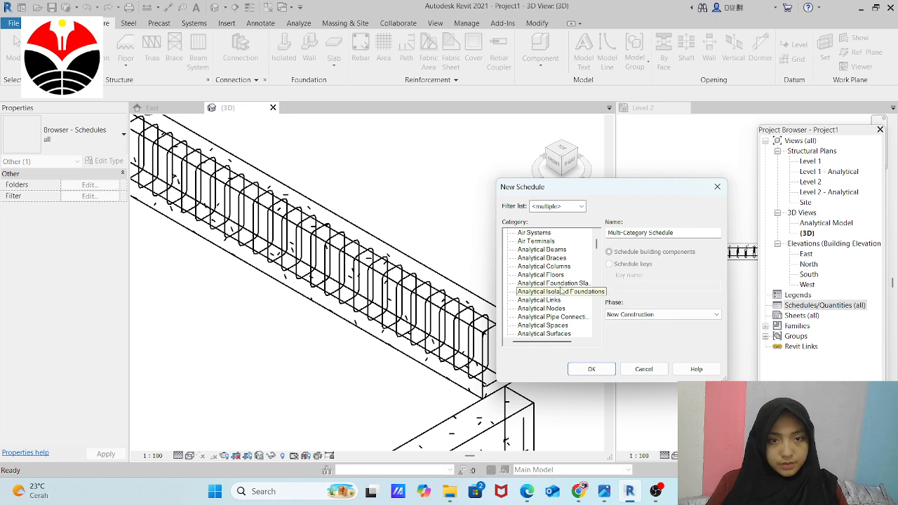
left_click(556, 249)
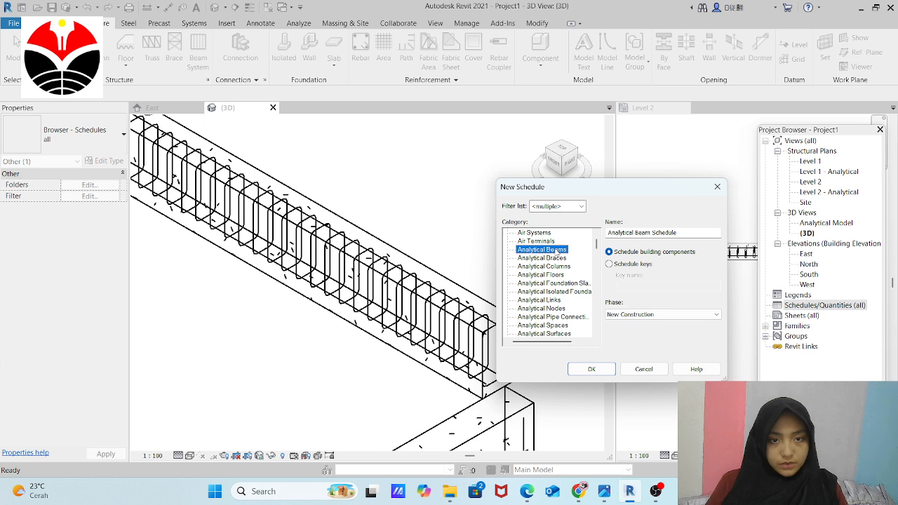
scroll(556, 260, "down", 12)
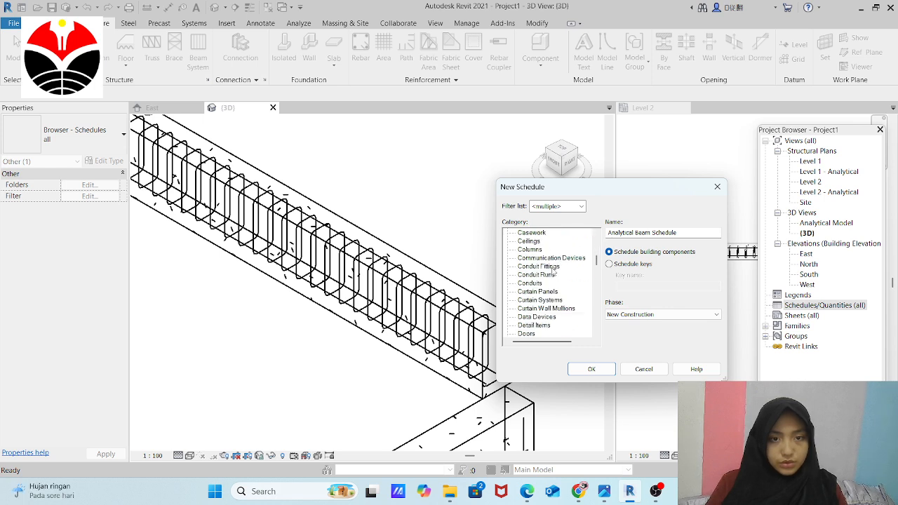
scroll(552, 277, "down", 8)
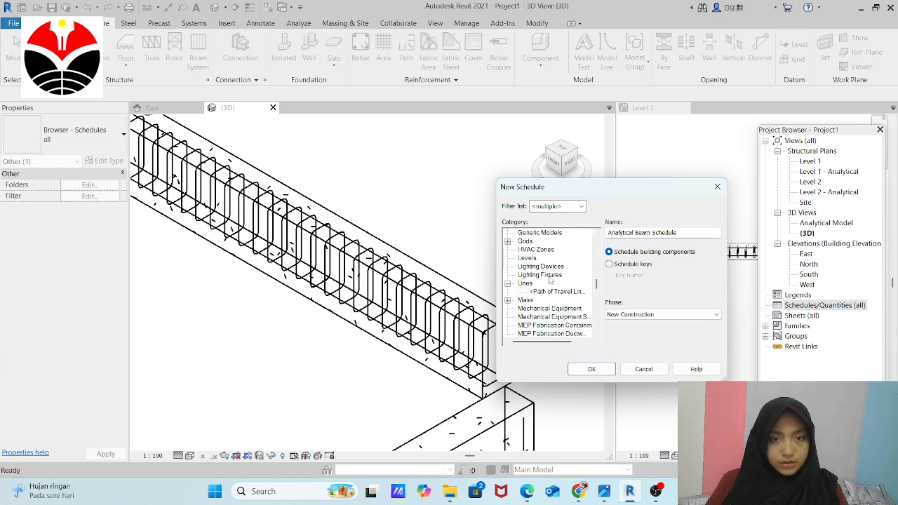
scroll(550, 283, "down", 6)
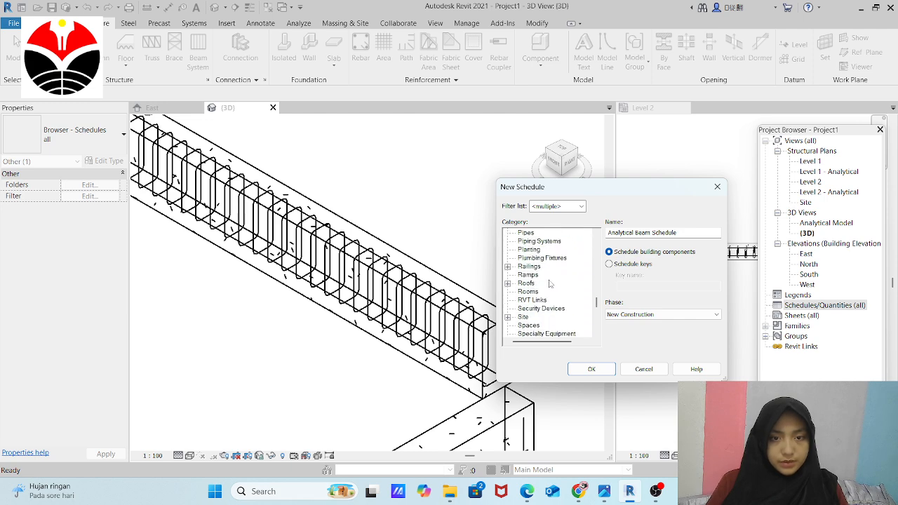
scroll(550, 283, "down", 1)
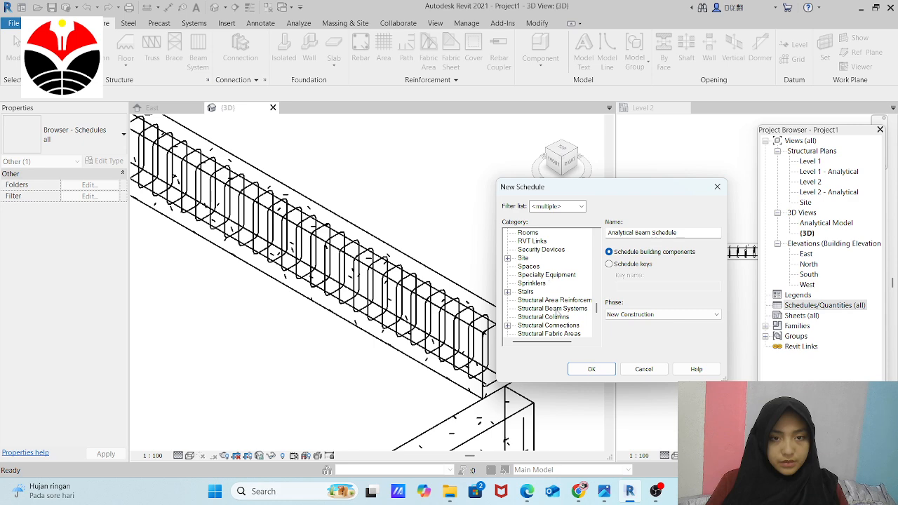
left_click(554, 308)
scroll(563, 304, "down", 1)
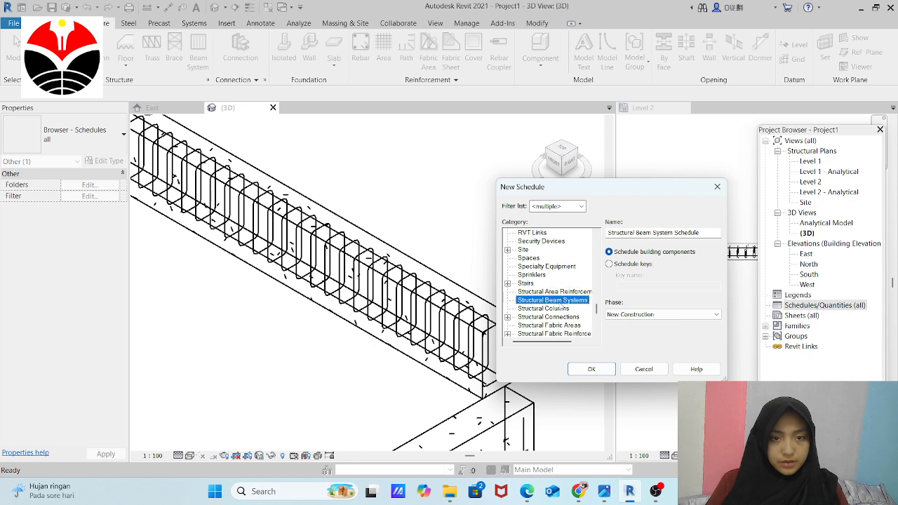
double_click(557, 301)
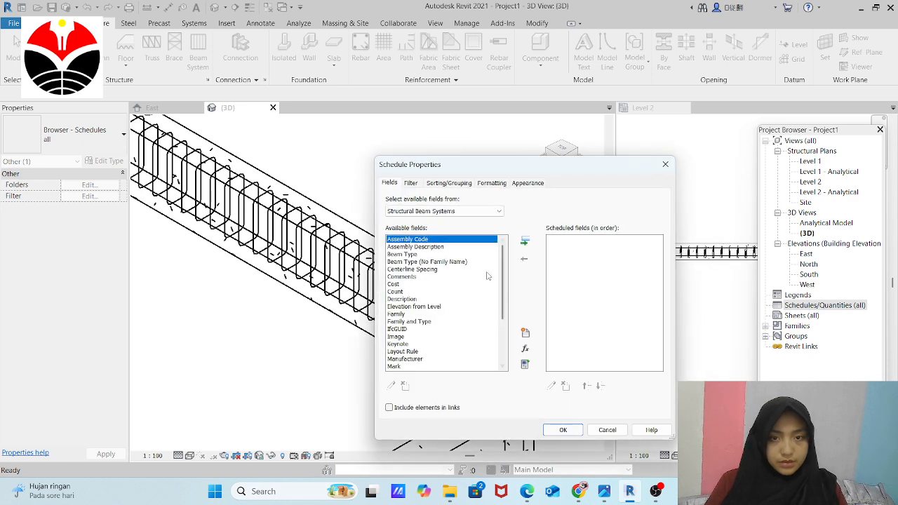
scroll(463, 301, "down", 5)
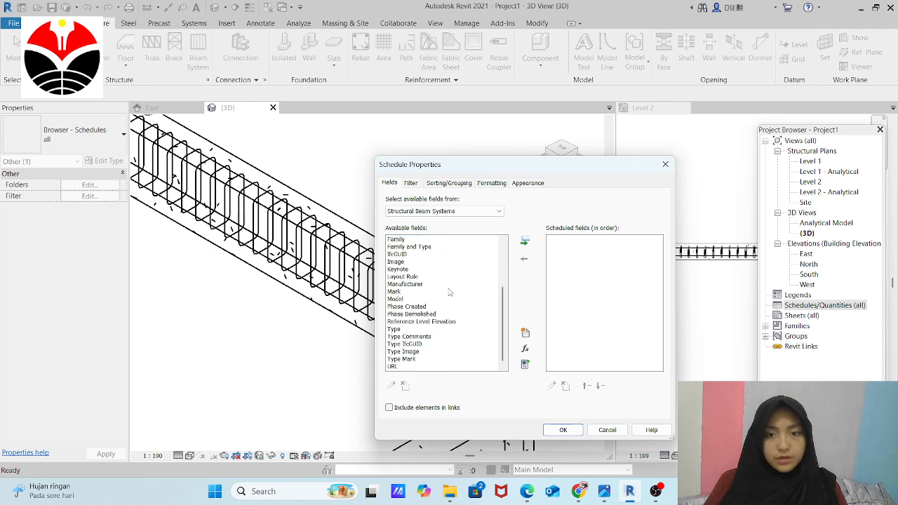
scroll(448, 302, "up", 4)
scroll(449, 301, "up", 1)
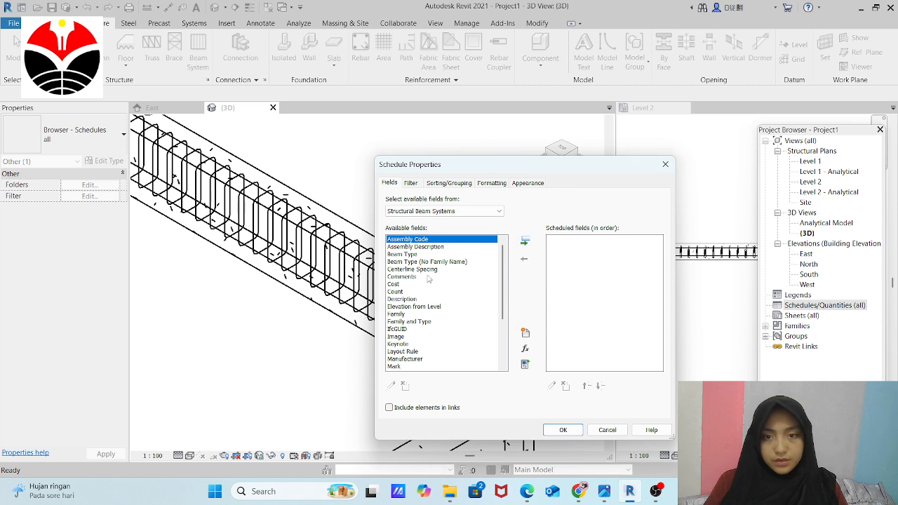
scroll(424, 287, "down", 4)
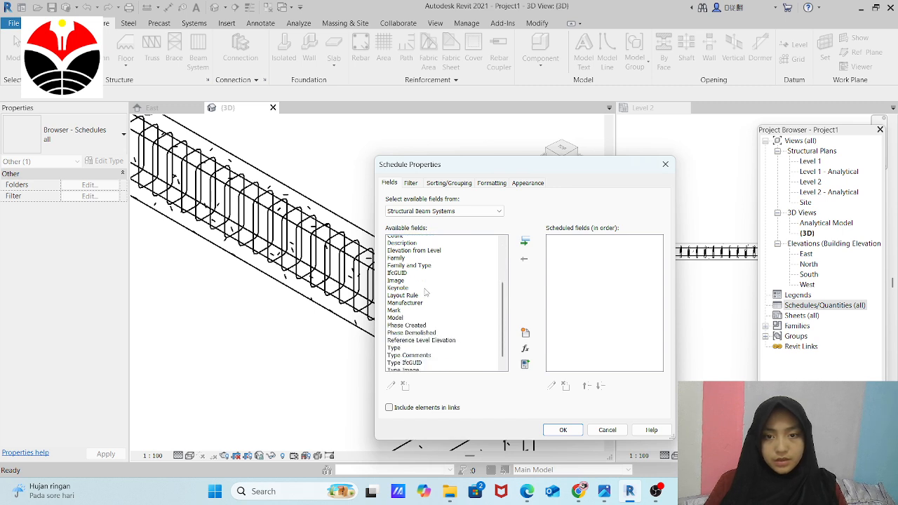
scroll(425, 291, "up", 4)
left_click(449, 210)
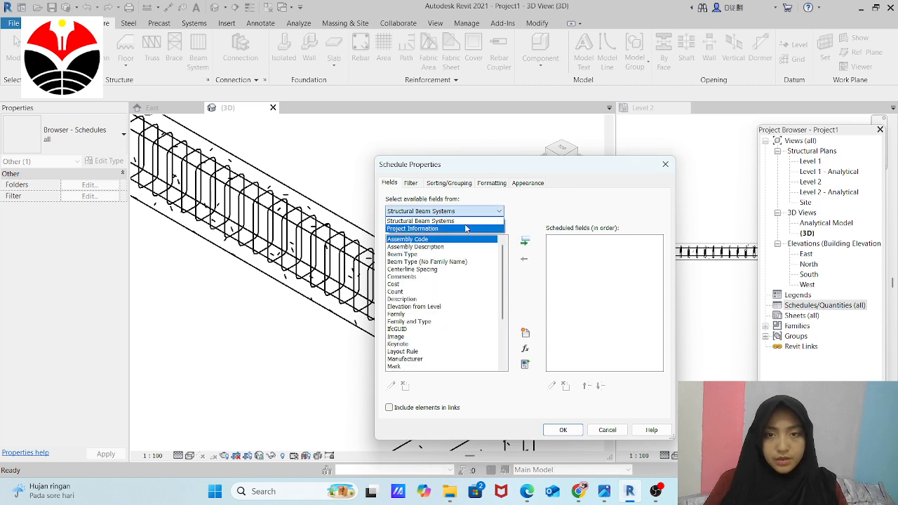
left_click(497, 296)
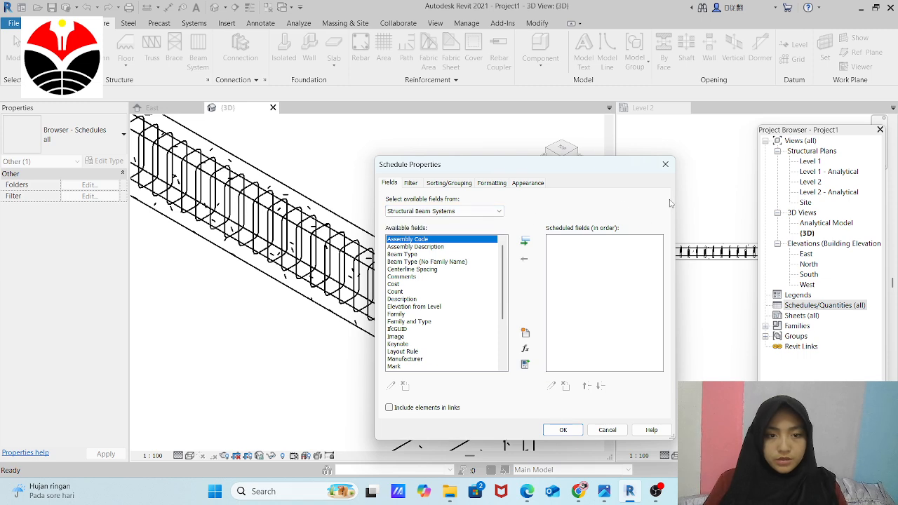
left_click(665, 164)
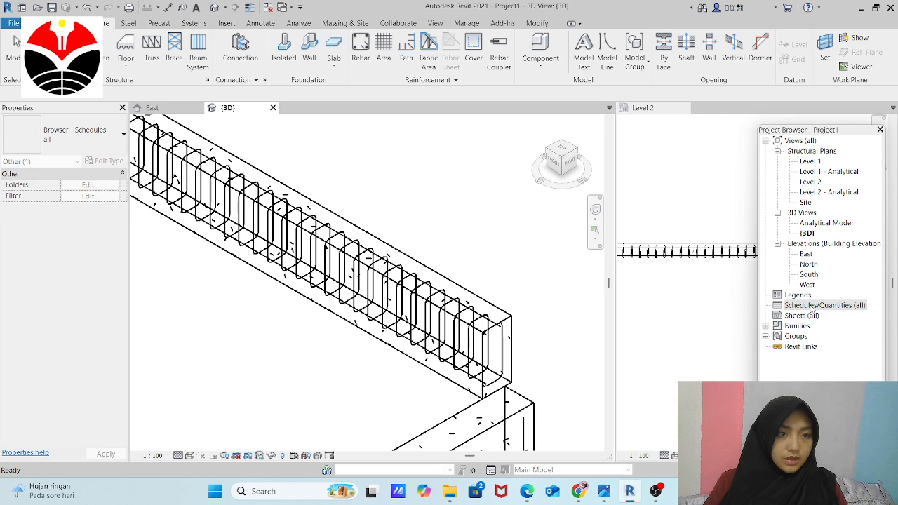
Create a new schedule for the Structural Rebar category in the New Construction phase.
right_click(812, 307)
left_click(751, 313)
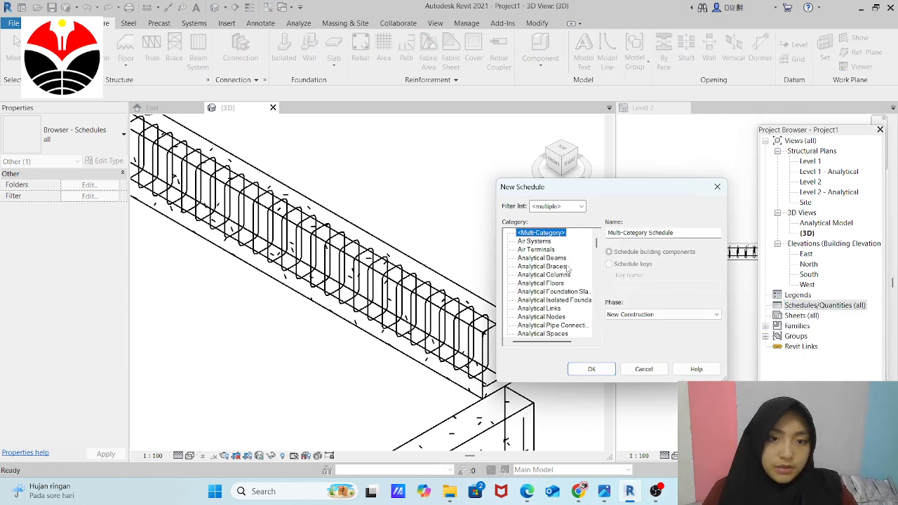
scroll(570, 287, "down", 1)
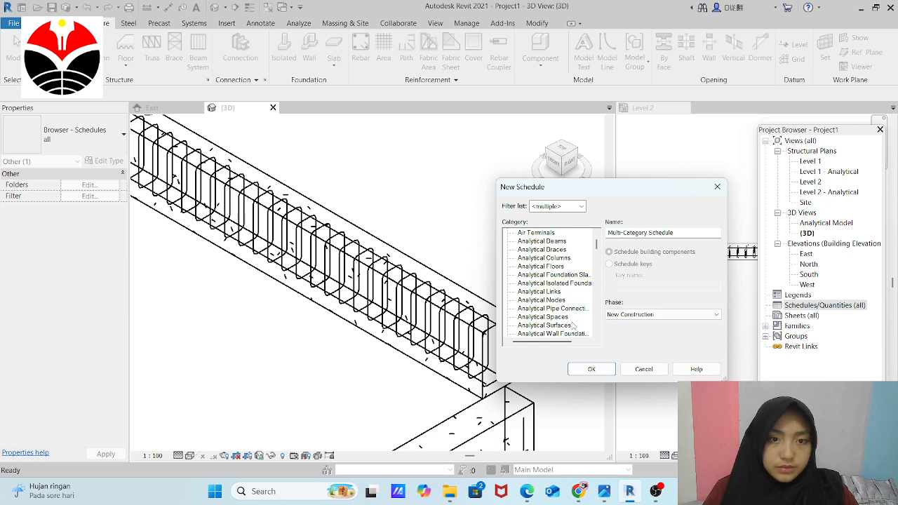
scroll(573, 325, "down", 1)
scroll(573, 325, "up", 2)
scroll(573, 325, "down", 1)
scroll(573, 325, "down", 3)
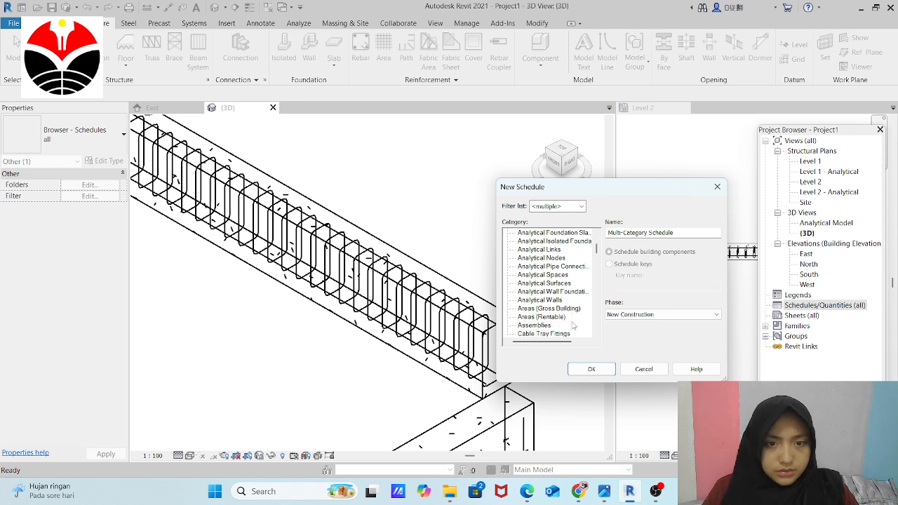
scroll(572, 325, "down", 5)
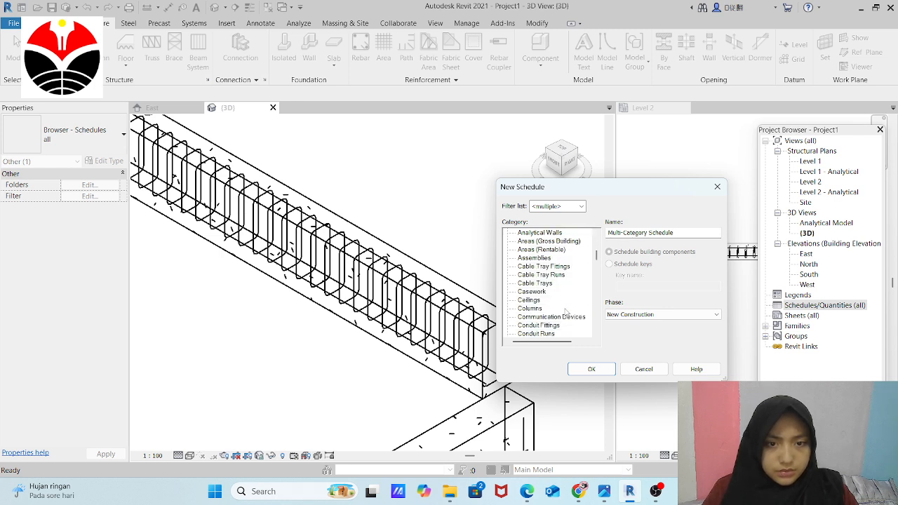
scroll(565, 312, "down", 1)
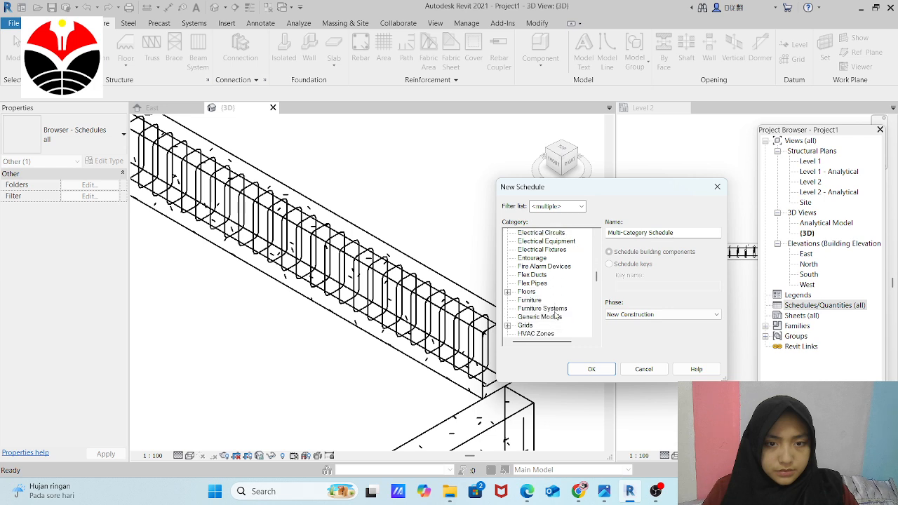
scroll(555, 317, "down", 1)
scroll(555, 317, "down", 3)
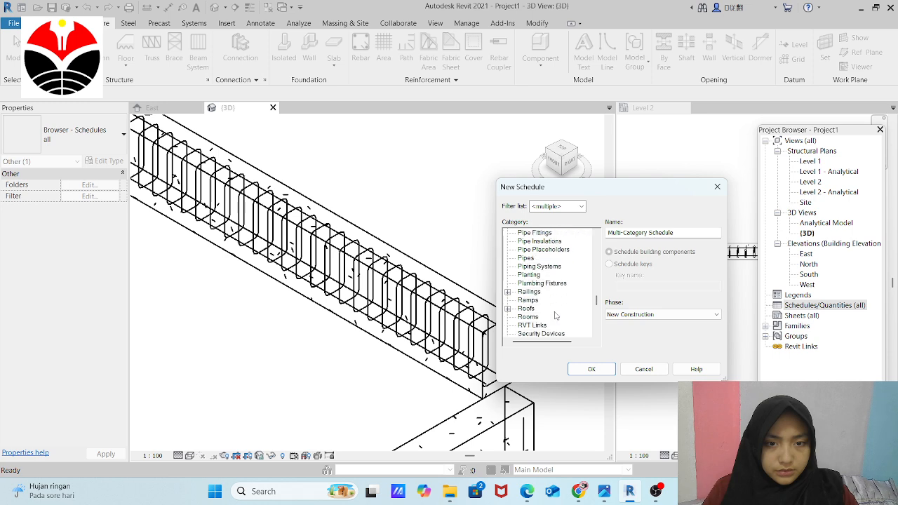
scroll(555, 317, "down", 2)
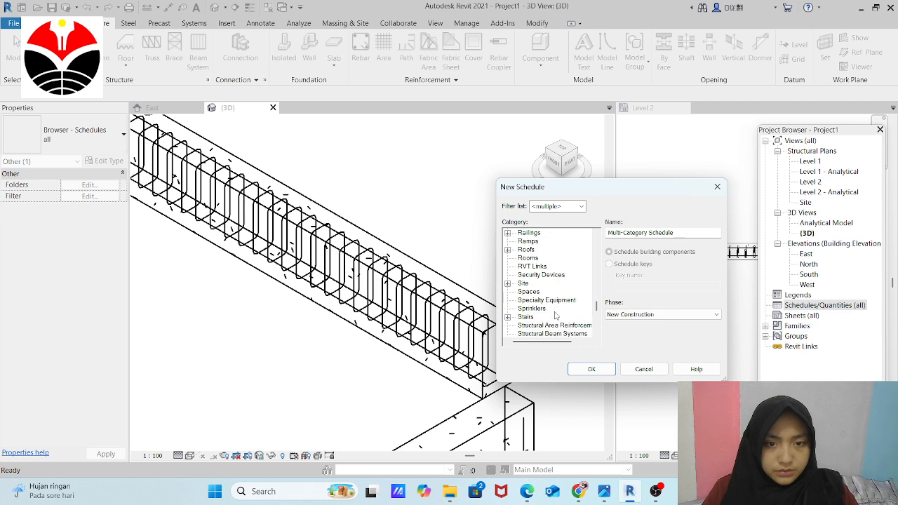
scroll(556, 317, "down", 1)
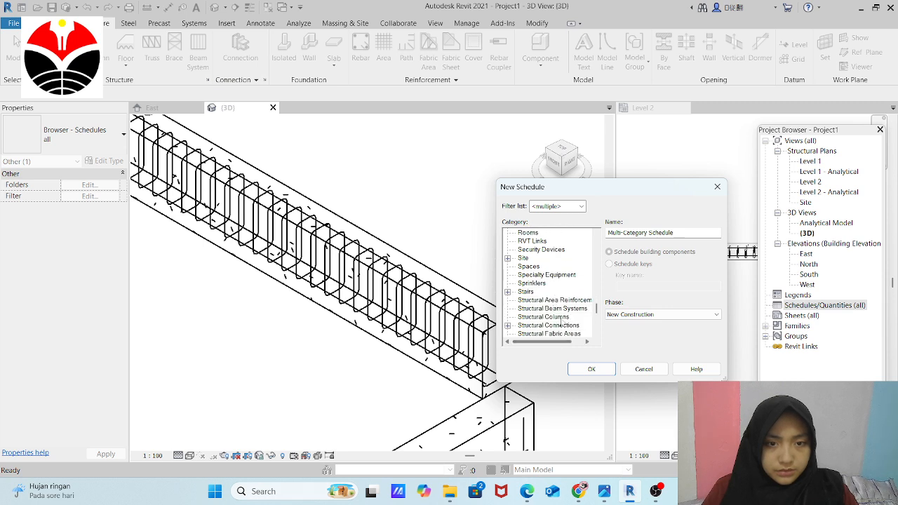
scroll(561, 338, "down", 3)
scroll(565, 332, "down", 1)
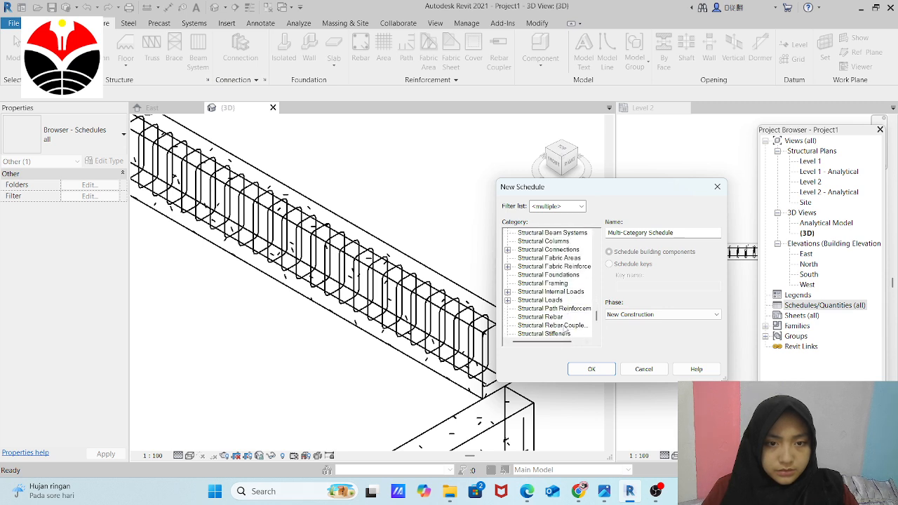
scroll(565, 330, "down", 3)
left_click(553, 283)
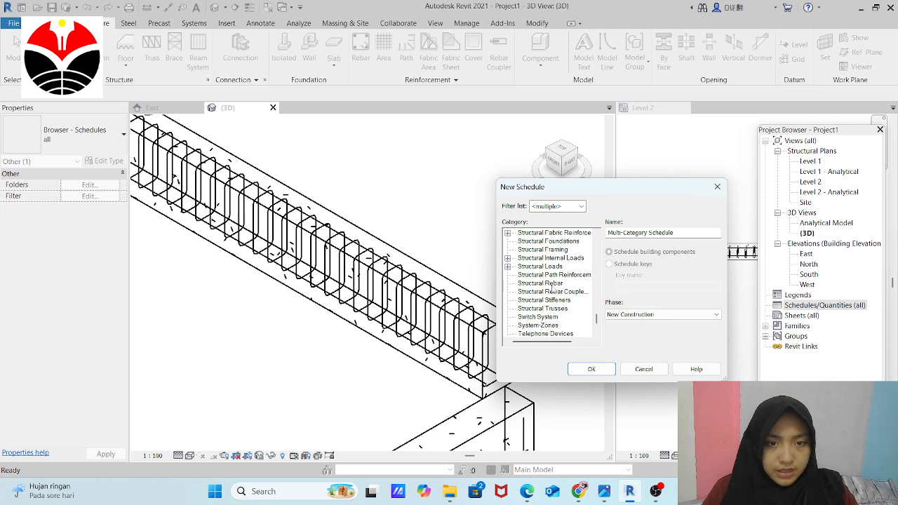
left_click(597, 370)
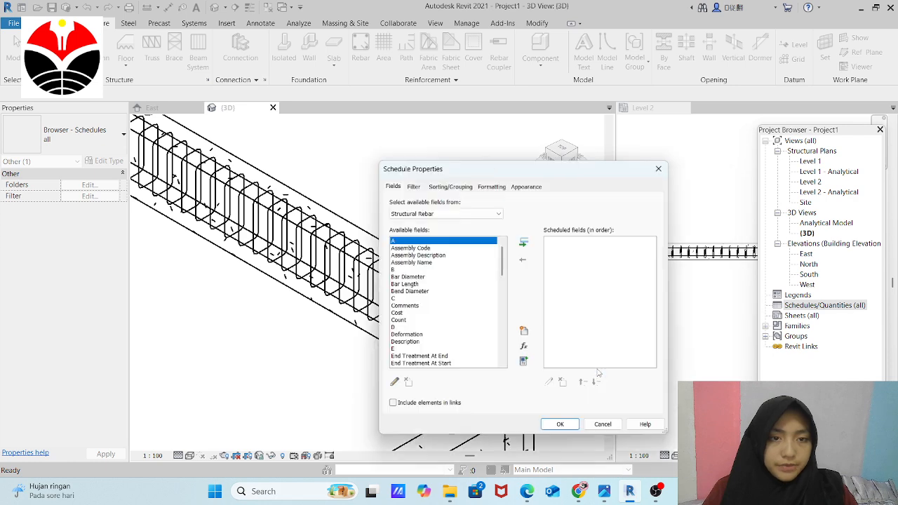
Add the Bar Diameter, Bar Length and Type fields to the rebar schedule and generate it.
left_click(413, 277)
left_click(524, 245)
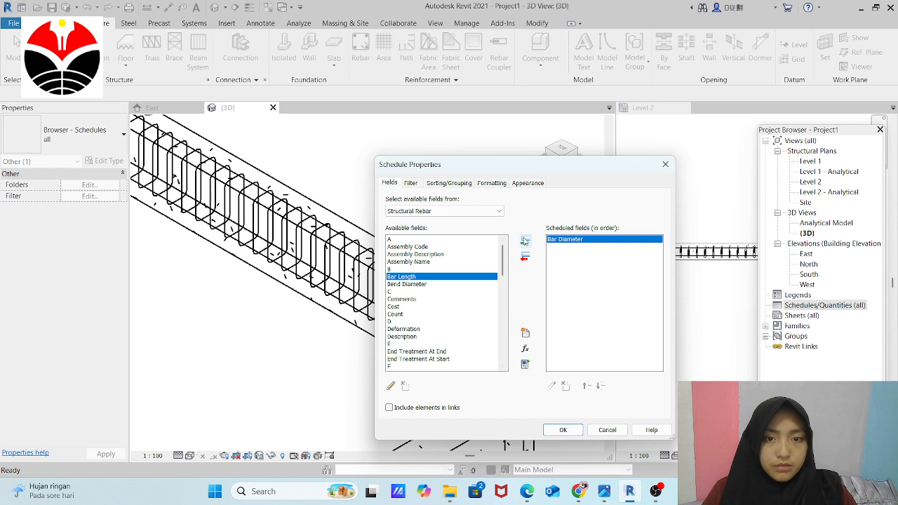
left_click(525, 240)
scroll(433, 294, "down", 15)
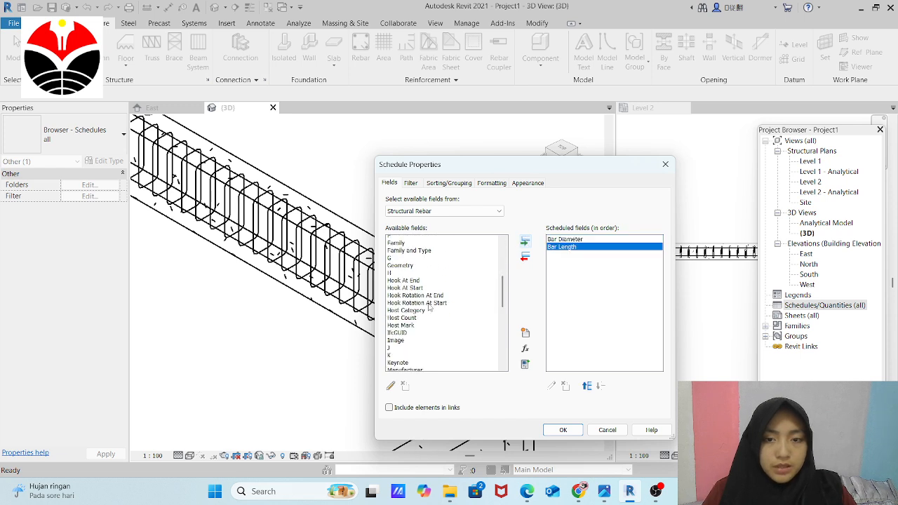
left_click(409, 314)
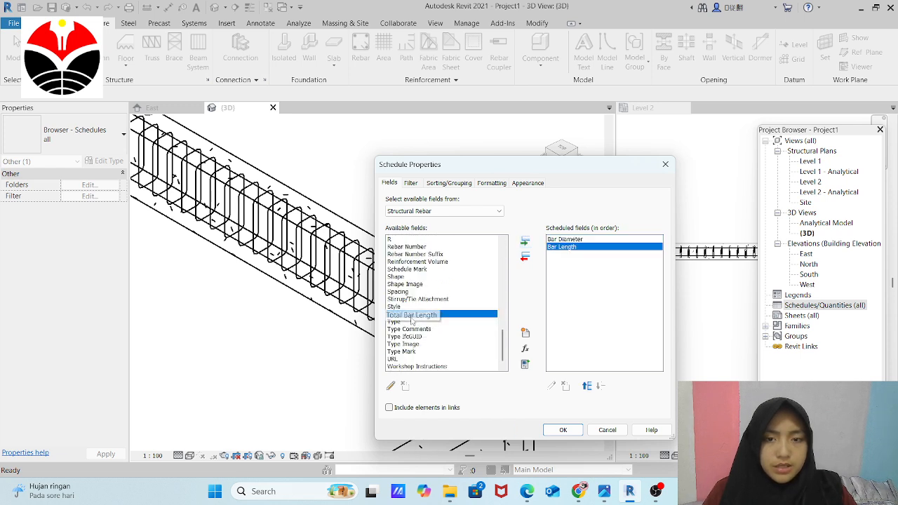
left_click(404, 322)
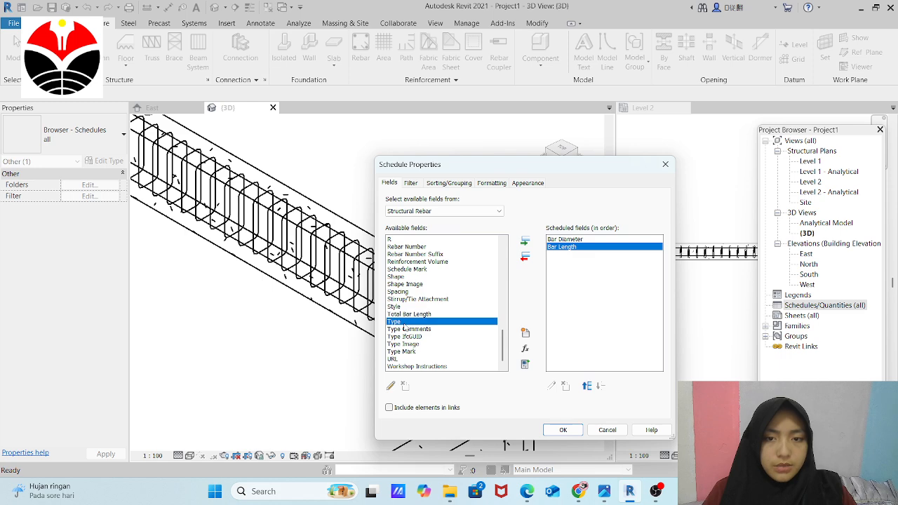
left_click(524, 240)
left_click(564, 430)
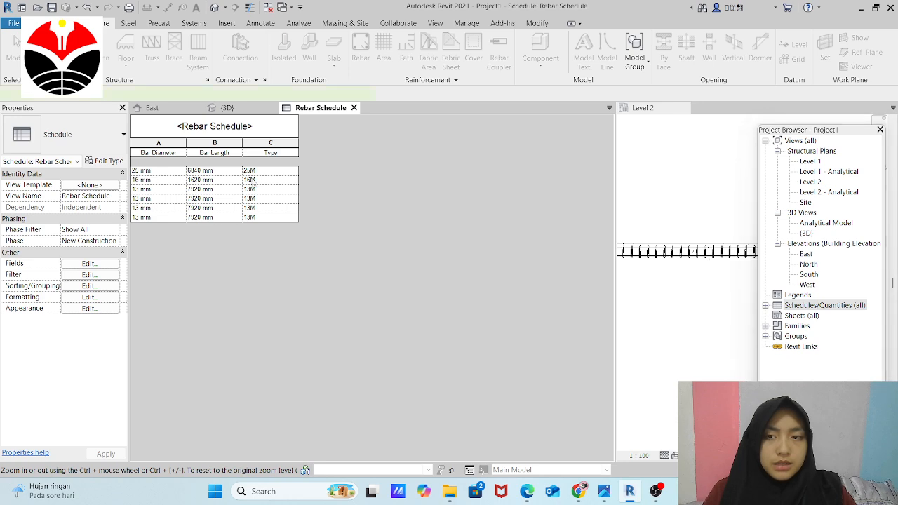
left_click(343, 262)
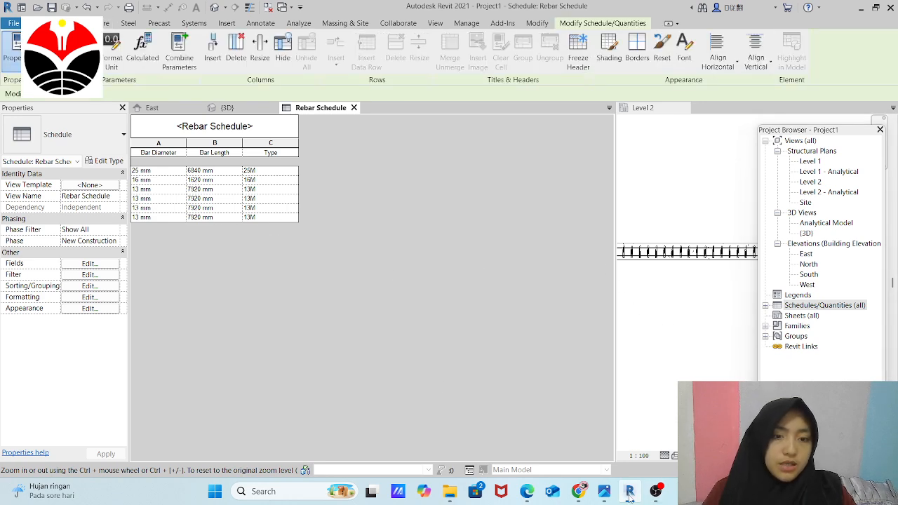
left_click(656, 491)
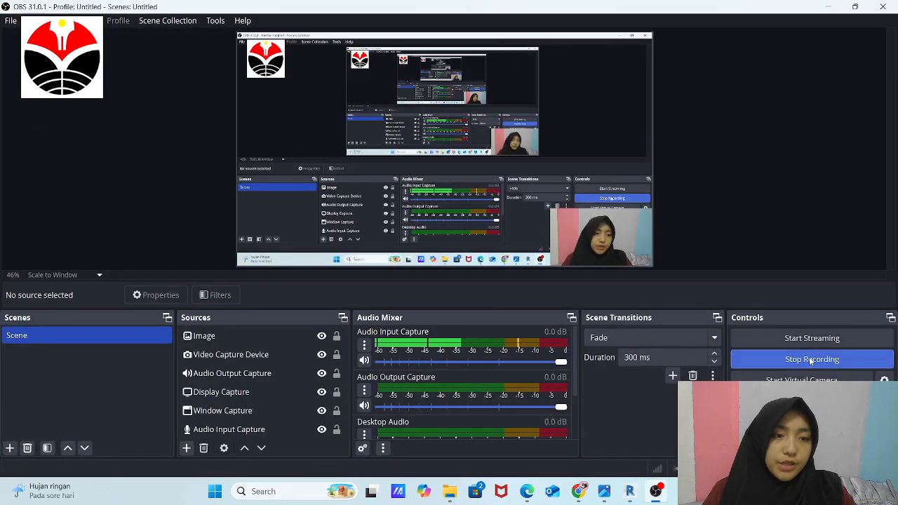